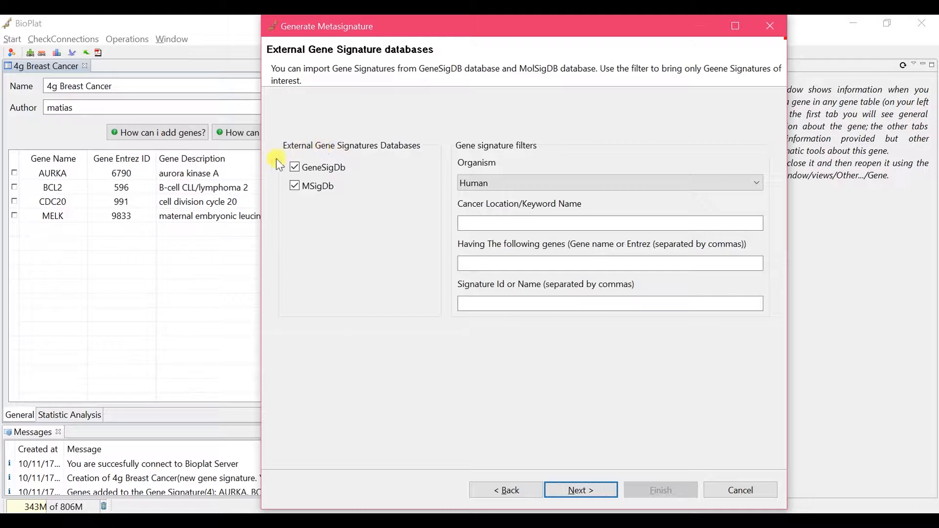
- Look up human gene signatures in GeneSigDb and MSigDb, filtered by a cancer location keyword
{"action": "left_click", "coordinate": [479, 223]}
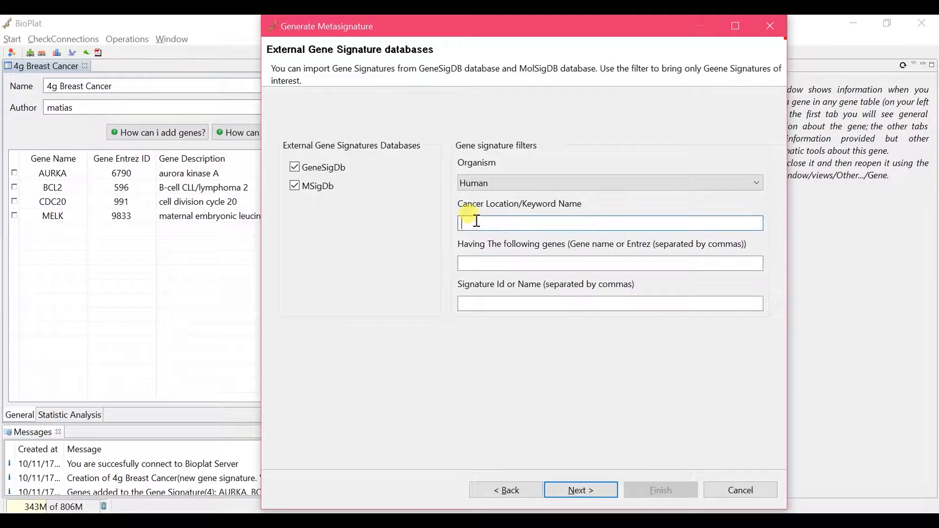
{"action": "left_click", "coordinate": [584, 493]}
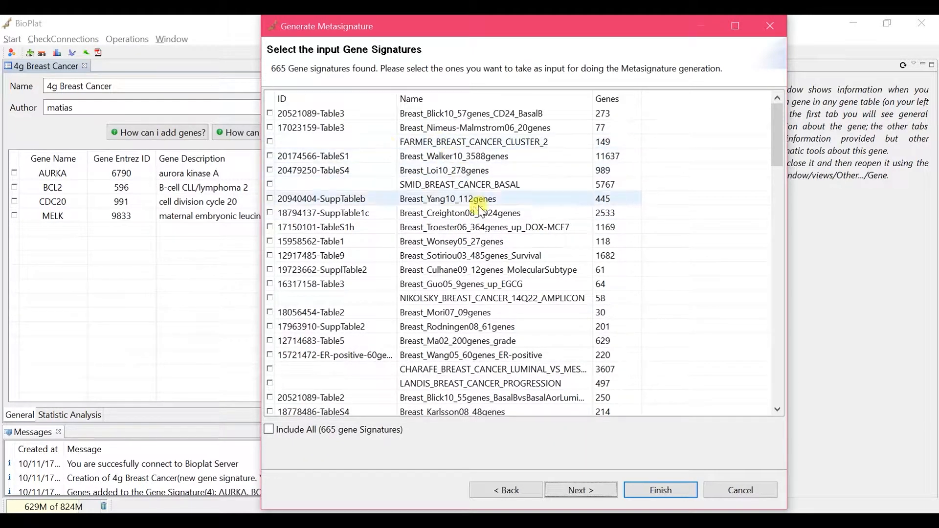
- Select the Breast_Sotiriou06_242genes, Breast_Fan06_82genes, Breast_Modlich04_25genes and Breast_Kote-Jarai04_79genes signatures, and include all found gene signatures as metasignature input
{"action": "scroll", "coordinate": [455, 296], "scroll_direction": "down", "scroll_amount": 8}
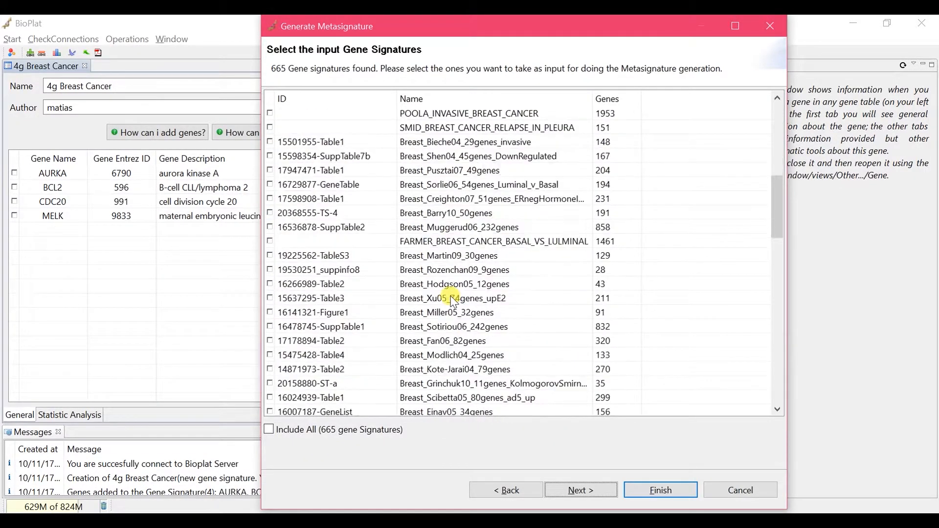
{"action": "scroll", "coordinate": [450, 298], "scroll_direction": "down", "scroll_amount": 2}
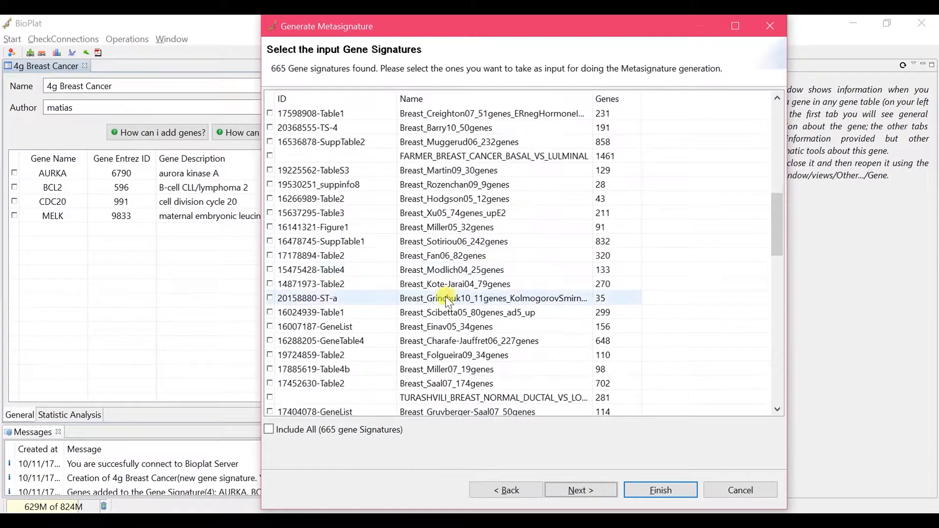
{"action": "left_click", "coordinate": [270, 242]}
{"action": "left_click", "coordinate": [270, 255]}
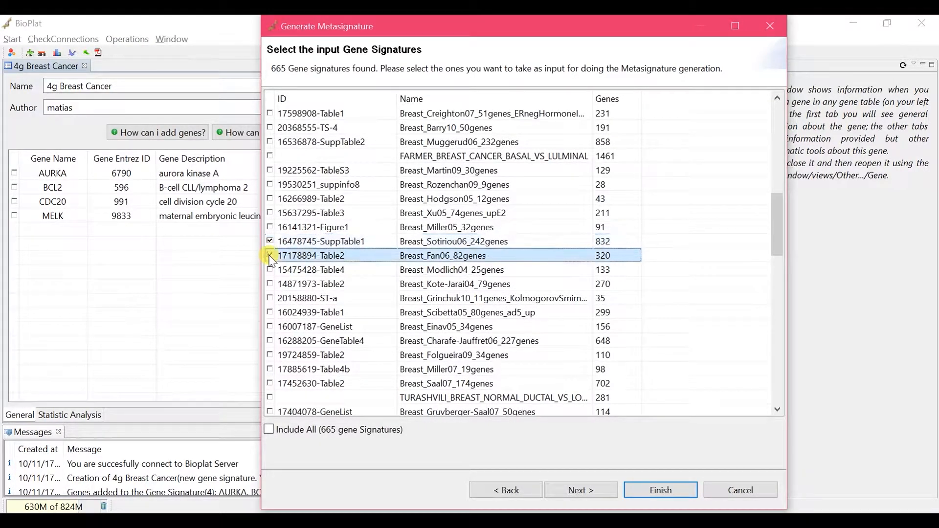
{"action": "left_click", "coordinate": [270, 270]}
{"action": "left_click", "coordinate": [271, 284]}
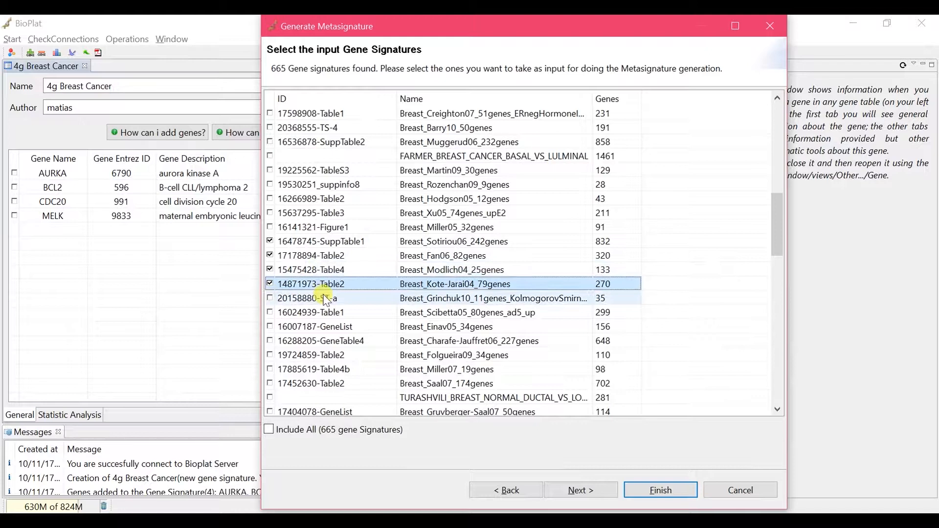
{"action": "left_click", "coordinate": [270, 433]}
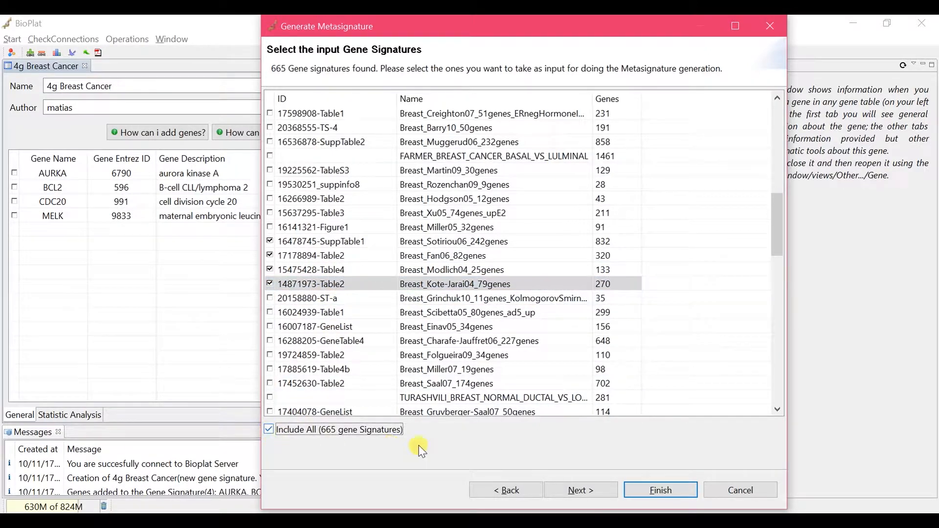
{"action": "left_click", "coordinate": [585, 496]}
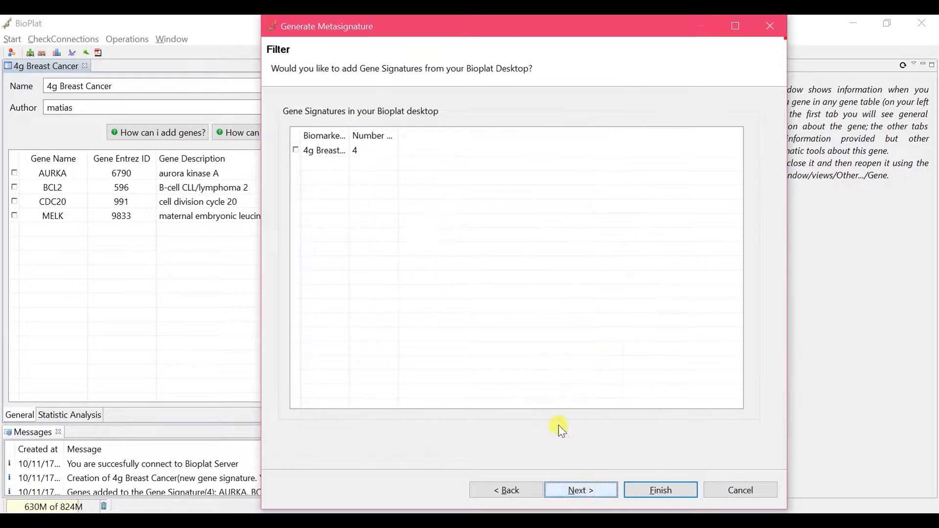
- Widen the Biomarker name column and leave the 4g Breast Cancer desktop signature unselected
{"action": "right_click", "coordinate": [350, 137]}
{"action": "left_click", "coordinate": [348, 136]}
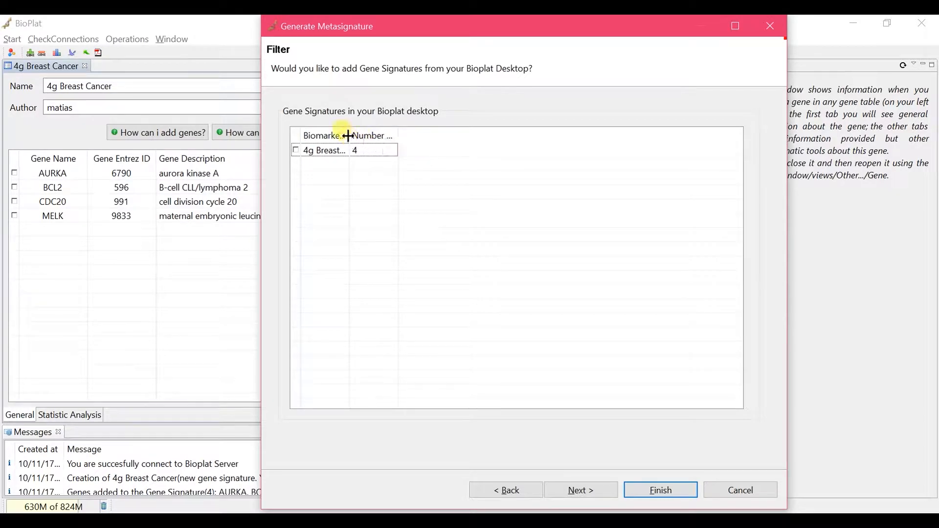
{"action": "left_click_drag", "start_coordinate": [360, 134], "coordinate": [387, 134]}
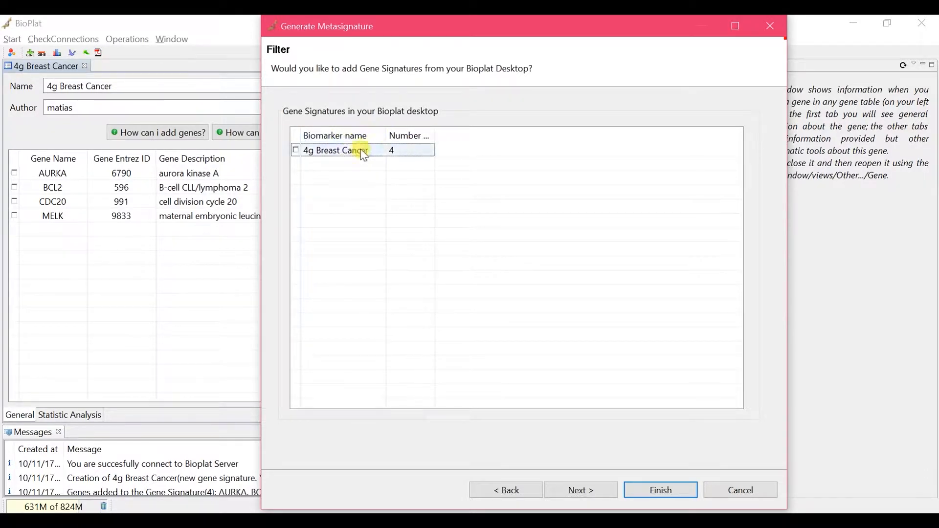
{"action": "left_click", "coordinate": [296, 151]}
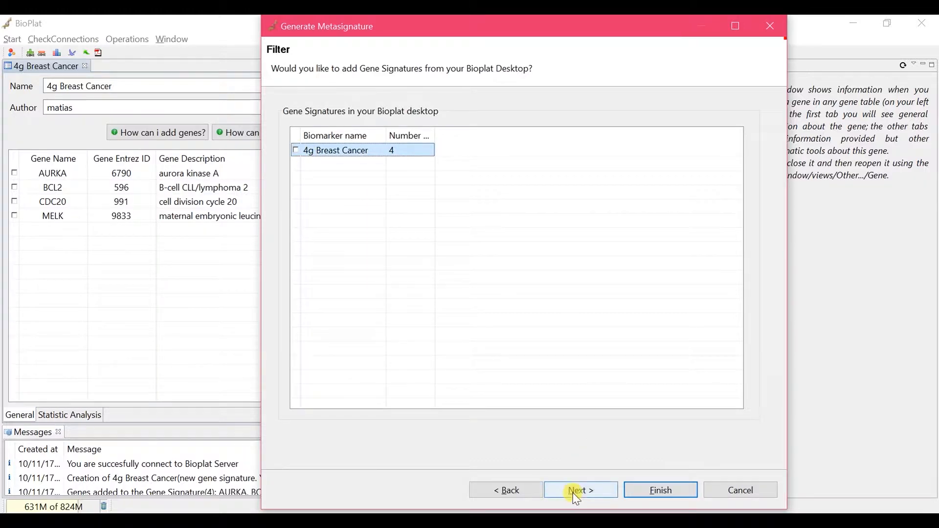
- Generate the metasignature with the ALIX (At least in X signatures) algorithm and X set to 50
{"action": "left_click", "coordinate": [576, 493]}
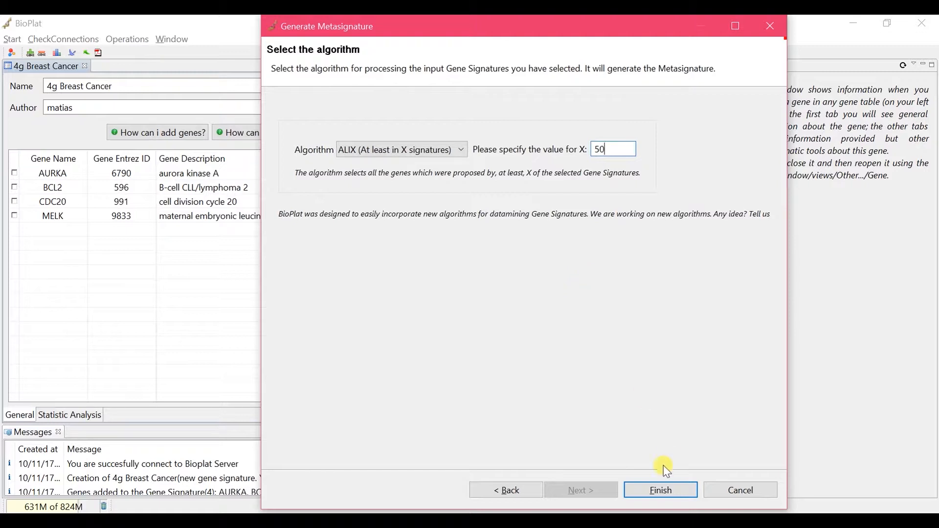
{"action": "left_click", "coordinate": [661, 490]}
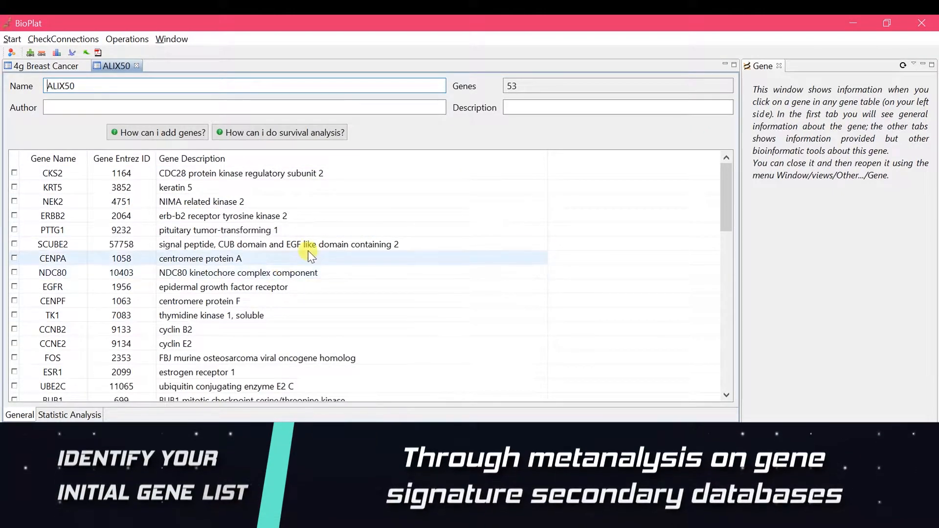
- Look through the gene list of the ALIX50 metasignature
{"action": "scroll", "coordinate": [269, 266], "scroll_direction": "down", "scroll_amount": 1}
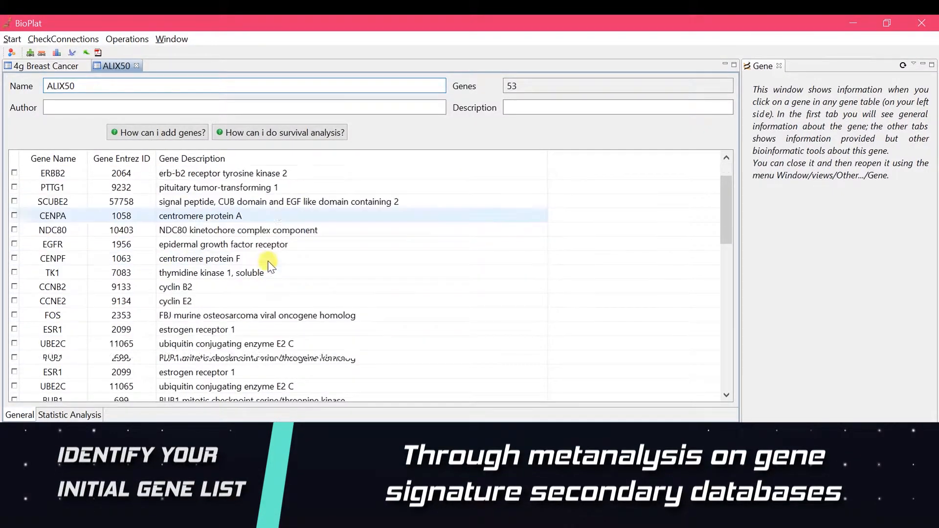
{"action": "scroll", "coordinate": [269, 266], "scroll_direction": "down", "scroll_amount": 4}
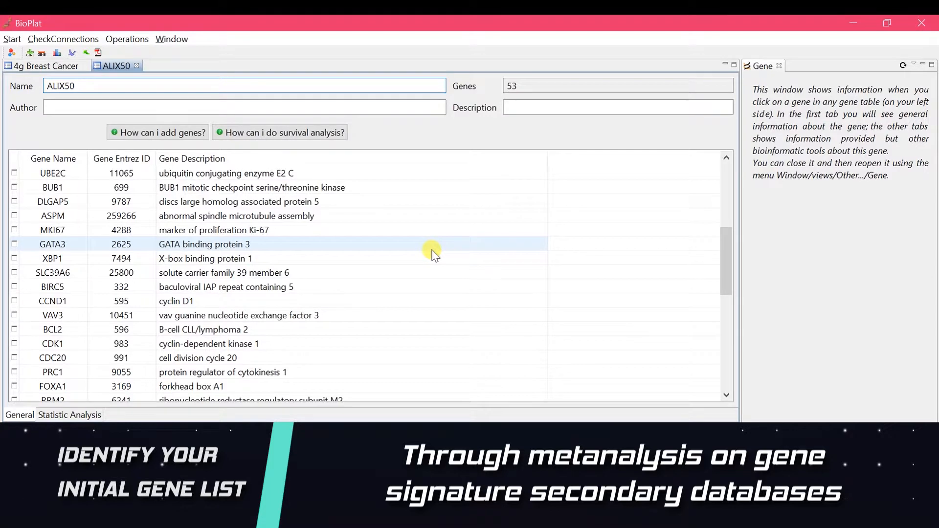
{"action": "scroll", "coordinate": [433, 253], "scroll_direction": "down", "scroll_amount": 5}
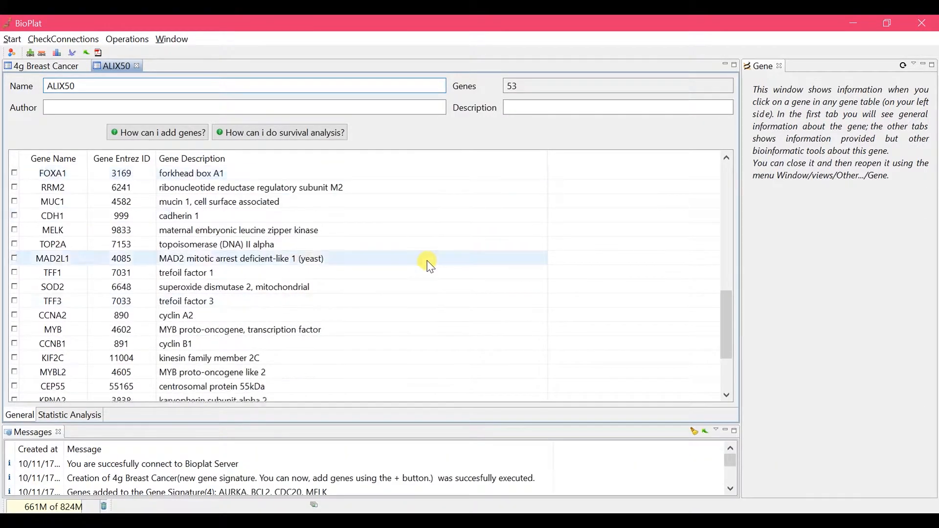
{"action": "scroll", "coordinate": [429, 266], "scroll_direction": "down", "scroll_amount": 3}
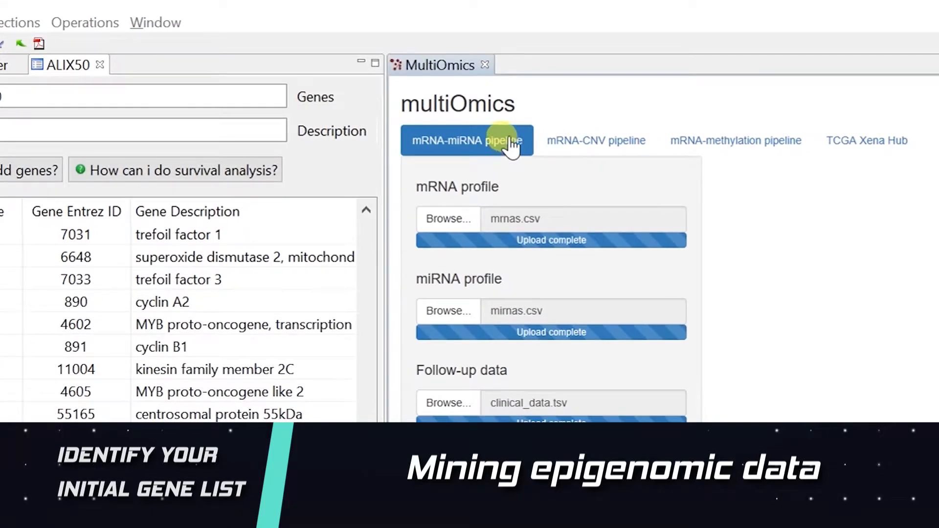
- Look at the mRNA-methylation and mRNA-CNV pipeline forms in multiOmics, and return to the mRNA-miRNA pipeline
{"action": "left_click", "coordinate": [751, 144]}
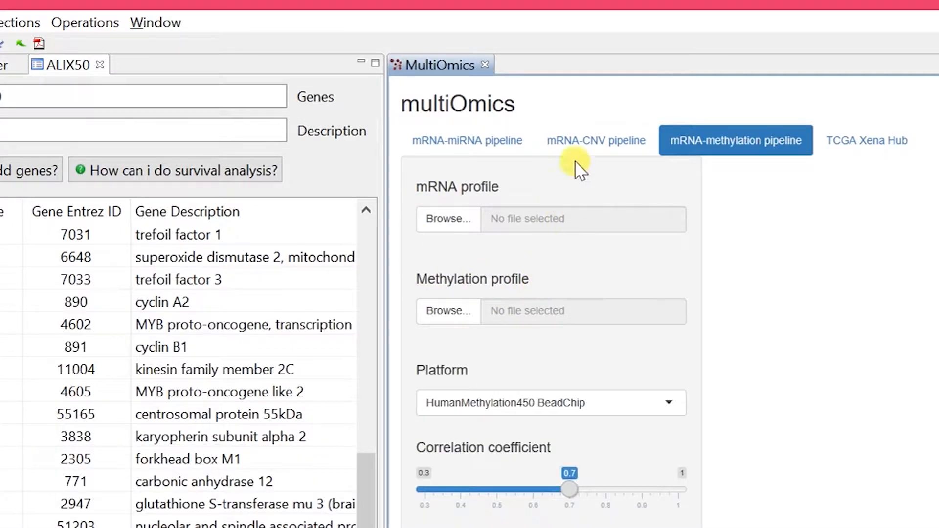
{"action": "left_click", "coordinate": [575, 147]}
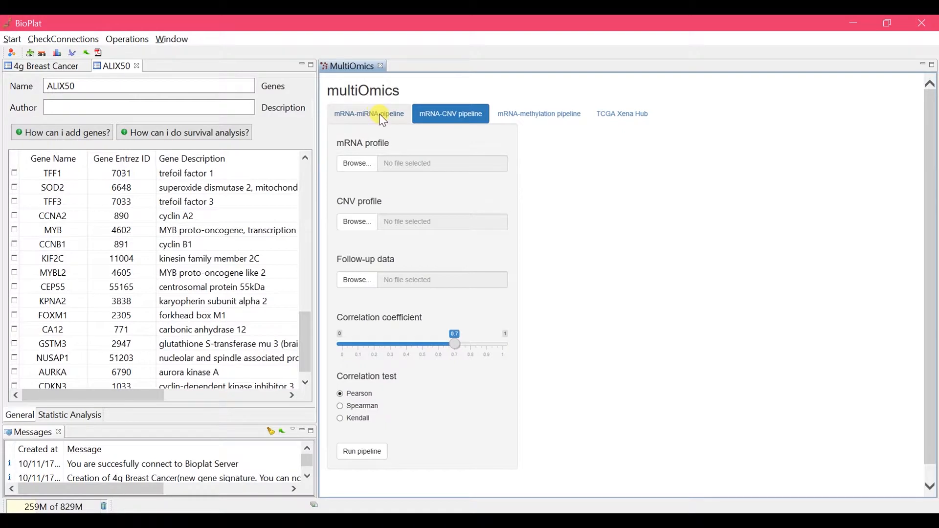
{"action": "left_click", "coordinate": [380, 116]}
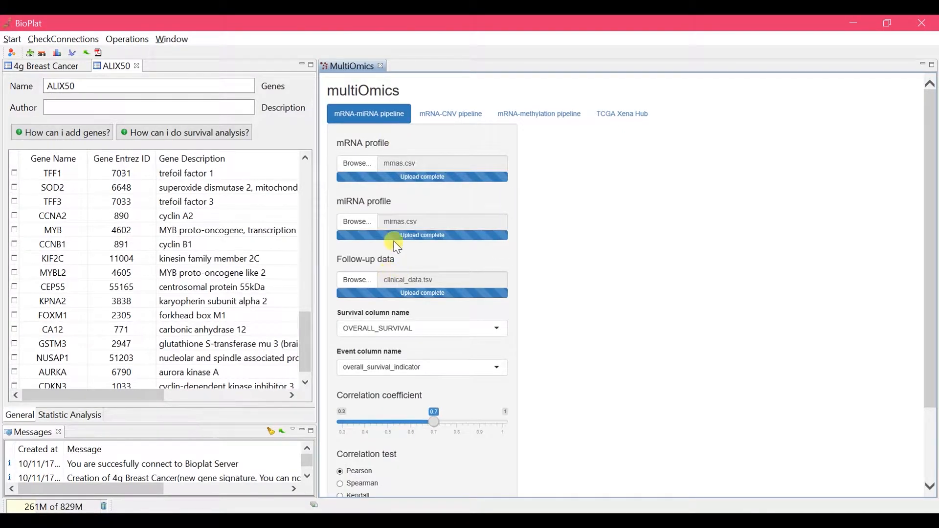
- Run the mRNA-miRNA pipeline on the uploaded mrnas.csv and mirnas.csv profiles with the clinical_data.tsv follow-up data
{"action": "left_click_drag", "start_coordinate": [384, 163], "coordinate": [420, 166]}
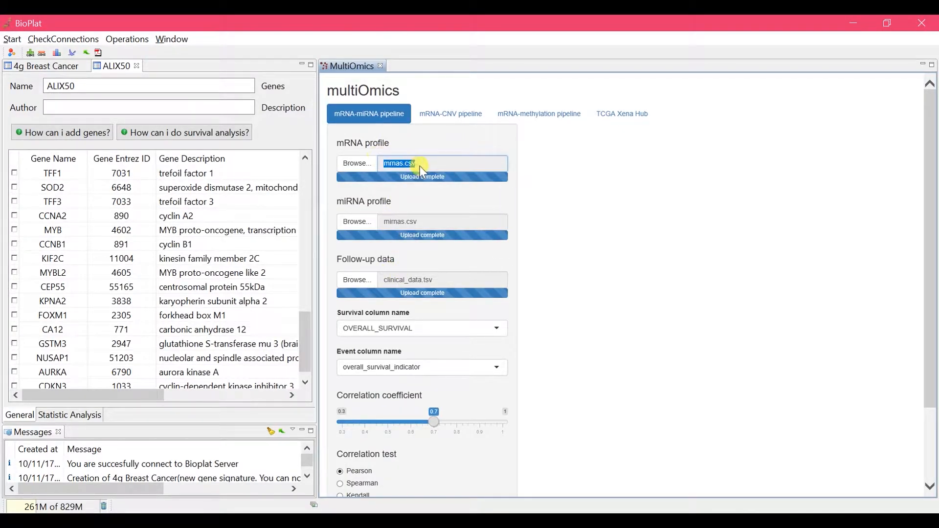
{"action": "left_click_drag", "start_coordinate": [385, 223], "coordinate": [420, 222]}
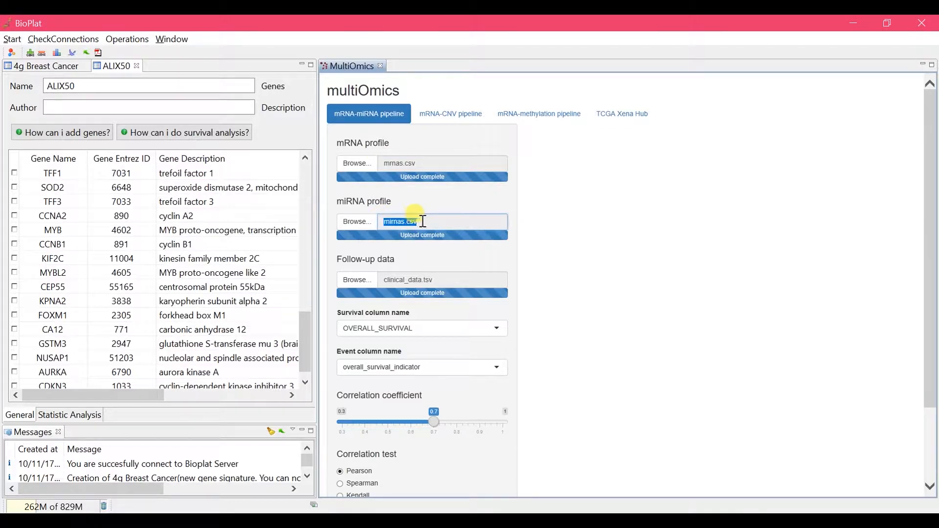
{"action": "scroll", "coordinate": [592, 342], "scroll_direction": "down", "scroll_amount": 3}
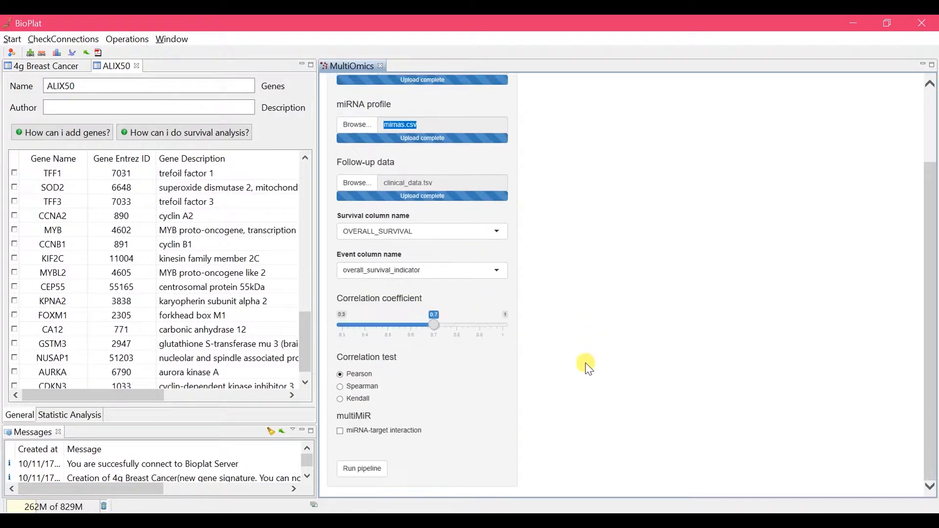
{"action": "left_click", "coordinate": [366, 470]}
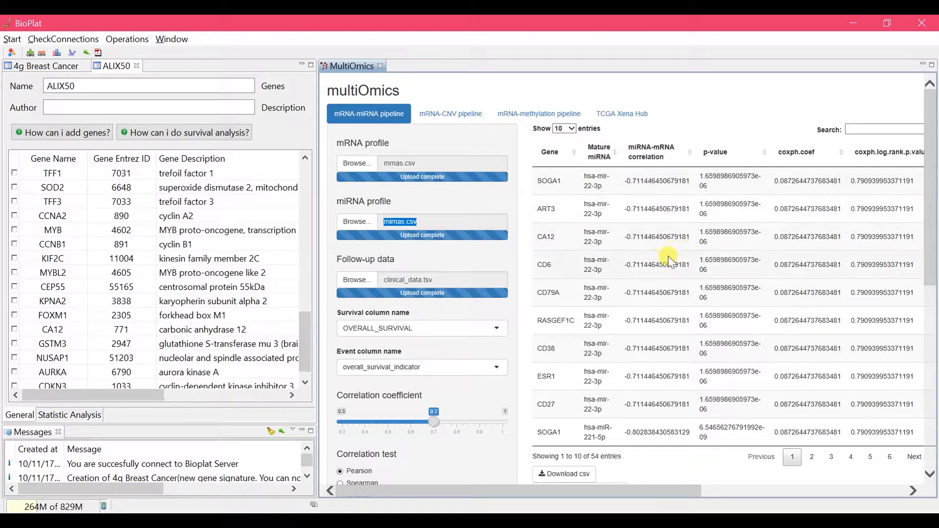
- Examine the miRNA vs. mRNA correlation plots for the SOGA1, ESR1 and CD27 rows of the pipeline results
{"action": "left_click", "coordinate": [650, 180]}
{"action": "scroll", "coordinate": [677, 374], "scroll_direction": "down", "scroll_amount": 8}
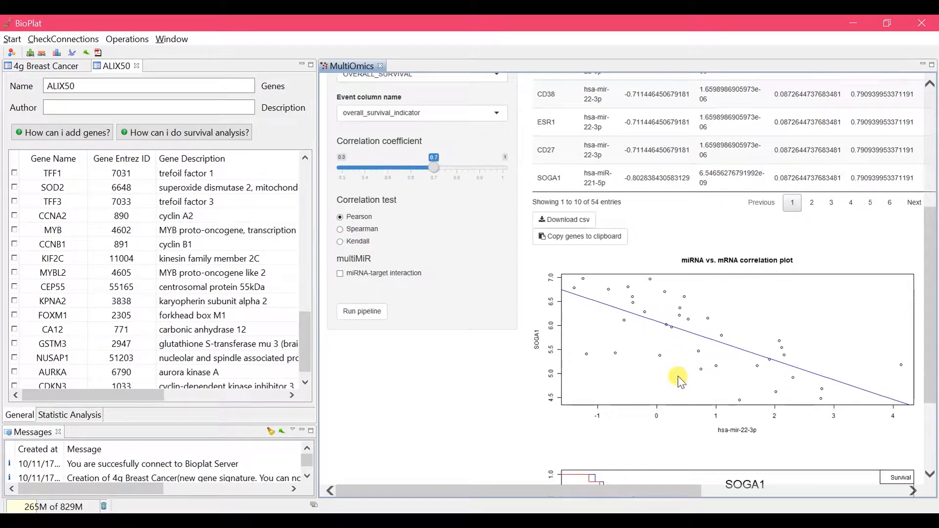
{"action": "scroll", "coordinate": [682, 318], "scroll_direction": "up", "scroll_amount": 5}
{"action": "left_click", "coordinate": [666, 192]}
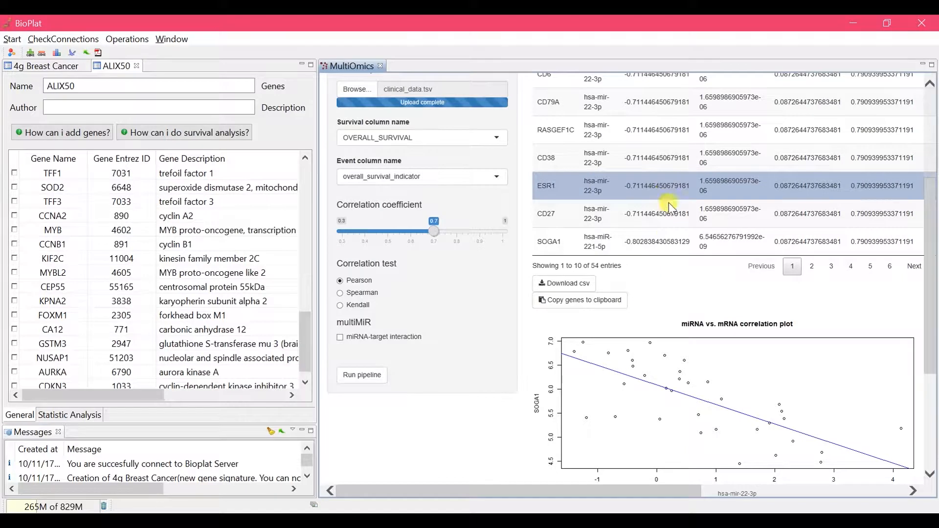
{"action": "scroll", "coordinate": [675, 230], "scroll_direction": "down", "scroll_amount": 3}
{"action": "scroll", "coordinate": [678, 254], "scroll_direction": "up", "scroll_amount": 4}
{"action": "left_click", "coordinate": [675, 146]}
{"action": "scroll", "coordinate": [675, 256], "scroll_direction": "down", "scroll_amount": 4}
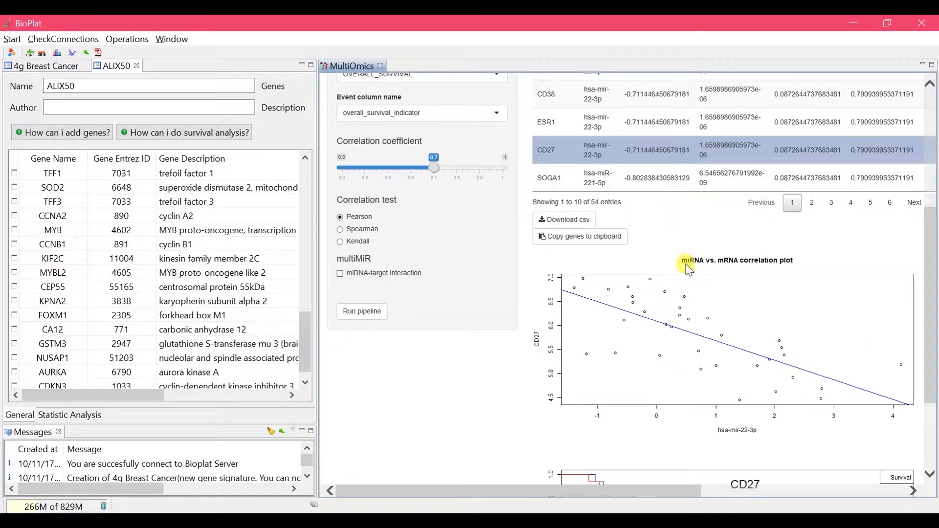
- Copy the genes from the mRNA-miRNA pipeline results to the clipboard
{"action": "scroll", "coordinate": [649, 307], "scroll_direction": "up", "scroll_amount": 4}
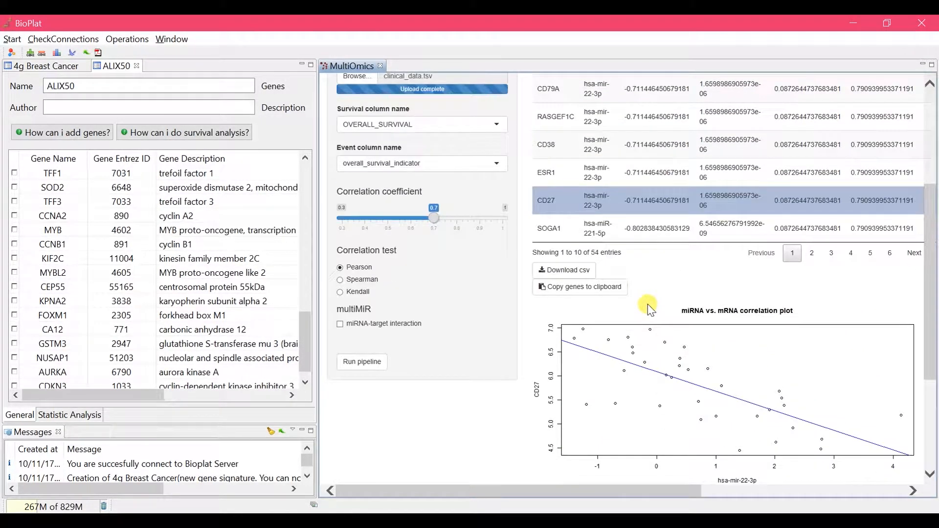
{"action": "left_click", "coordinate": [608, 290]}
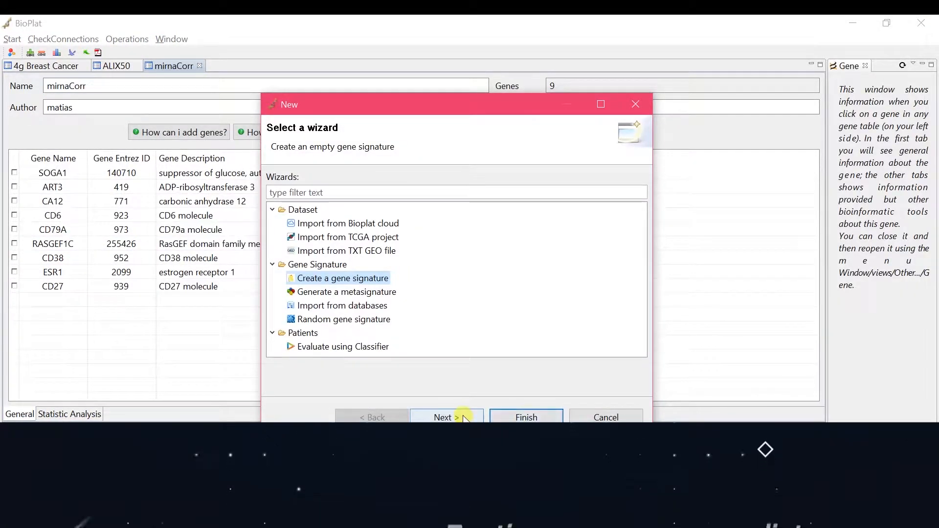
- Create an empty gene signature named 51gm
{"action": "left_click", "coordinate": [462, 417]}
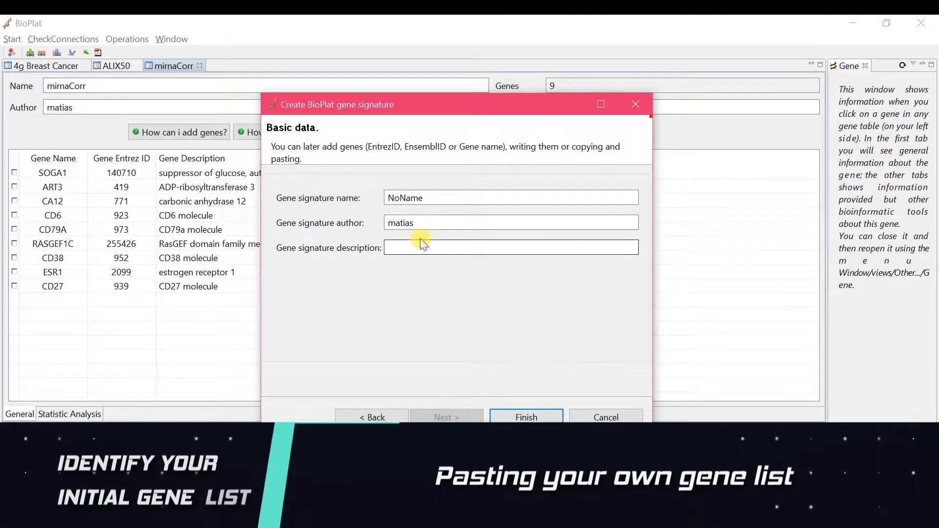
{"action": "left_click_drag", "start_coordinate": [428, 197], "coordinate": [345, 197]}
{"action": "type", "text": "51gm"}
{"action": "left_click", "coordinate": [541, 416]}
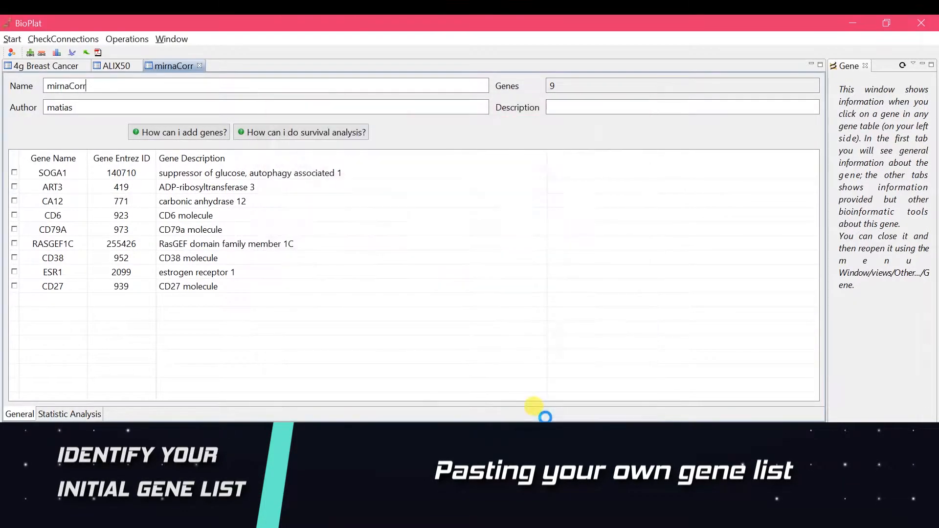
- Add the copied gene list to the 51gm signature and look through its genes
{"action": "left_click", "coordinate": [30, 52]}
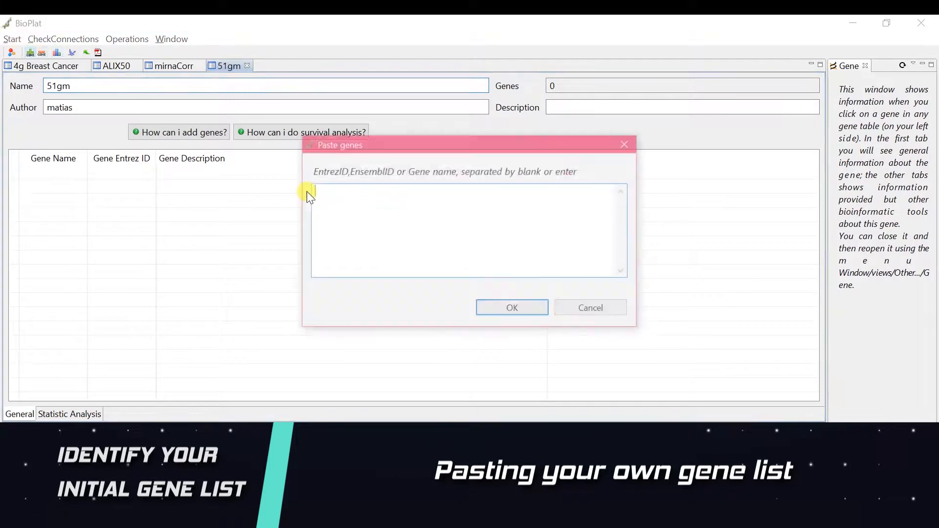
{"action": "left_click", "coordinate": [496, 268]}
{"action": "key", "text": "ctrl+v"}
{"action": "left_click", "coordinate": [504, 307]}
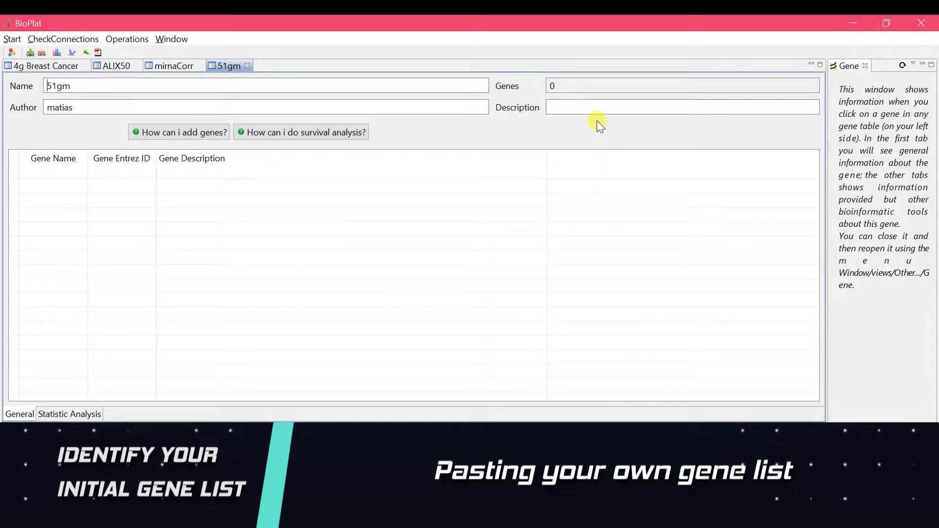
{"action": "scroll", "coordinate": [434, 268], "scroll_direction": "down", "scroll_amount": 3}
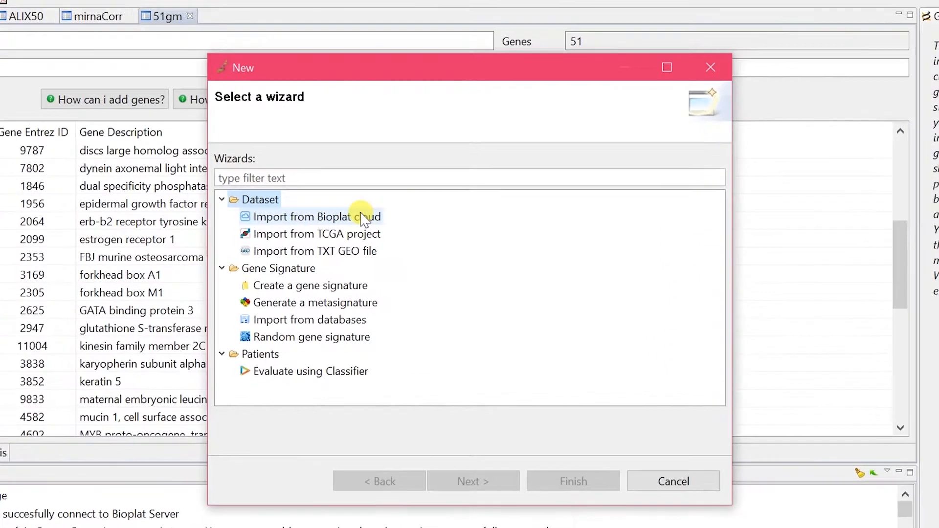
- Start a new dataset import from a TCGA project and proceed to the study selection
{"action": "left_click", "coordinate": [363, 218]}
{"action": "left_click", "coordinate": [362, 236]}
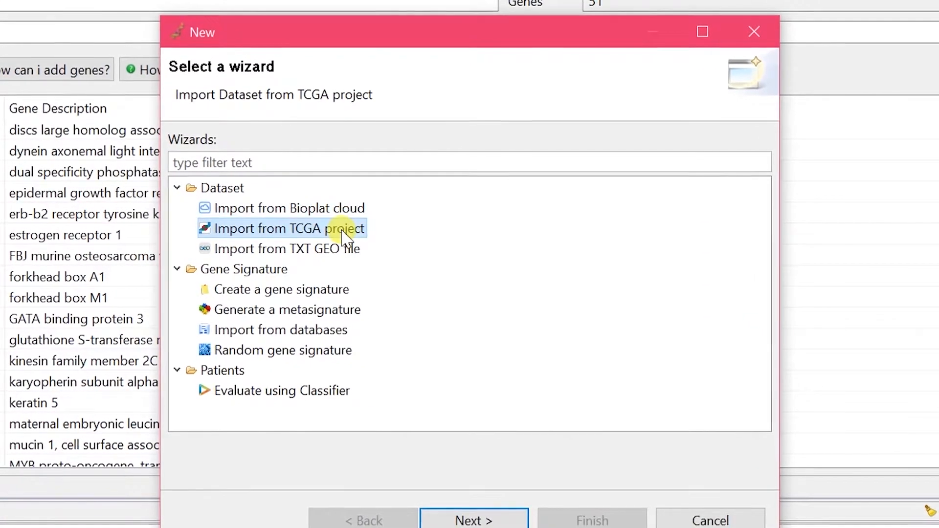
{"action": "left_click", "coordinate": [338, 253]}
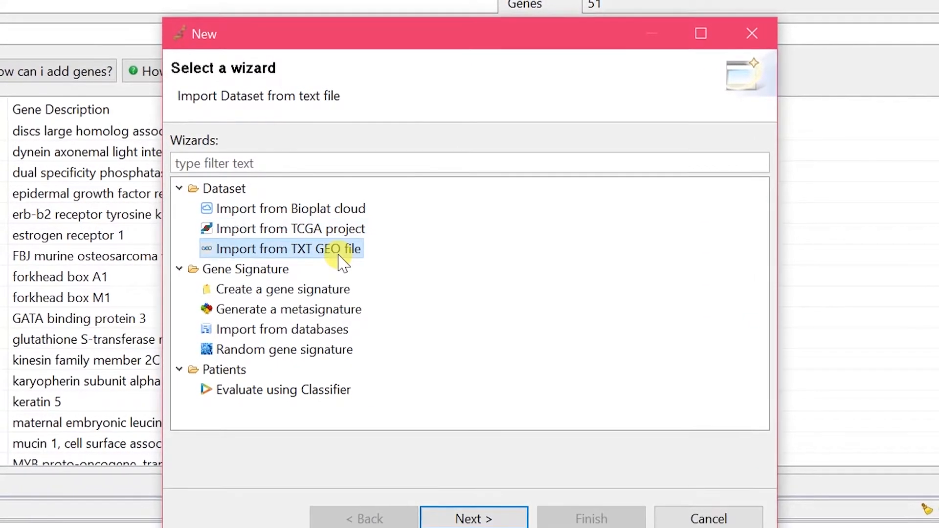
{"action": "left_click", "coordinate": [335, 234]}
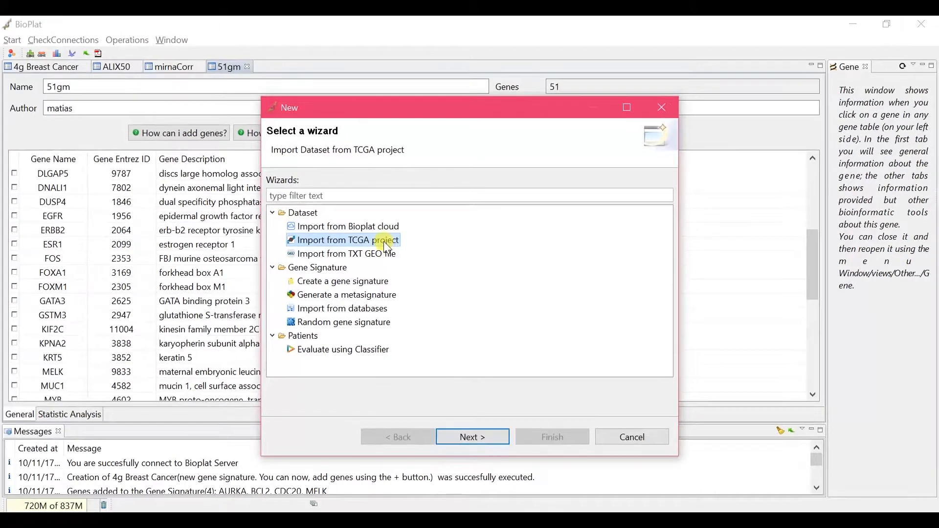
{"action": "left_click", "coordinate": [486, 432]}
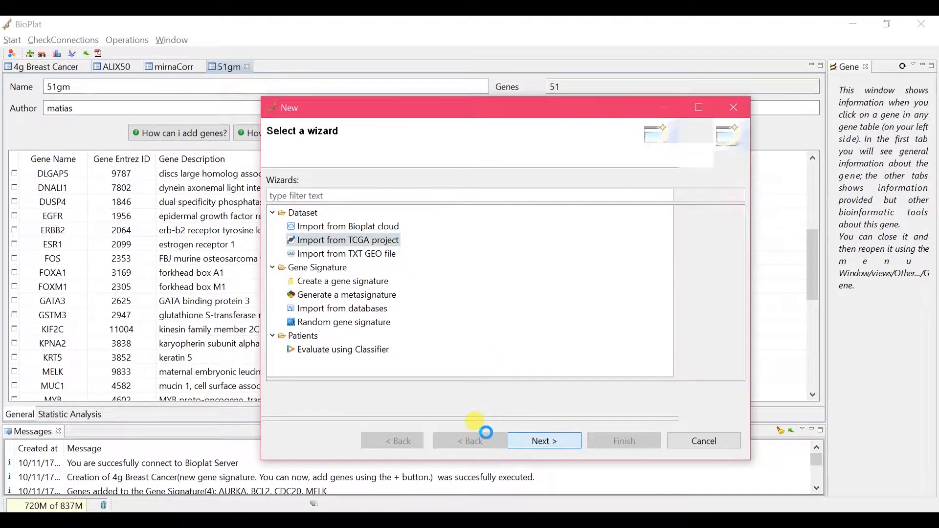
{"action": "left_click", "coordinate": [542, 489]}
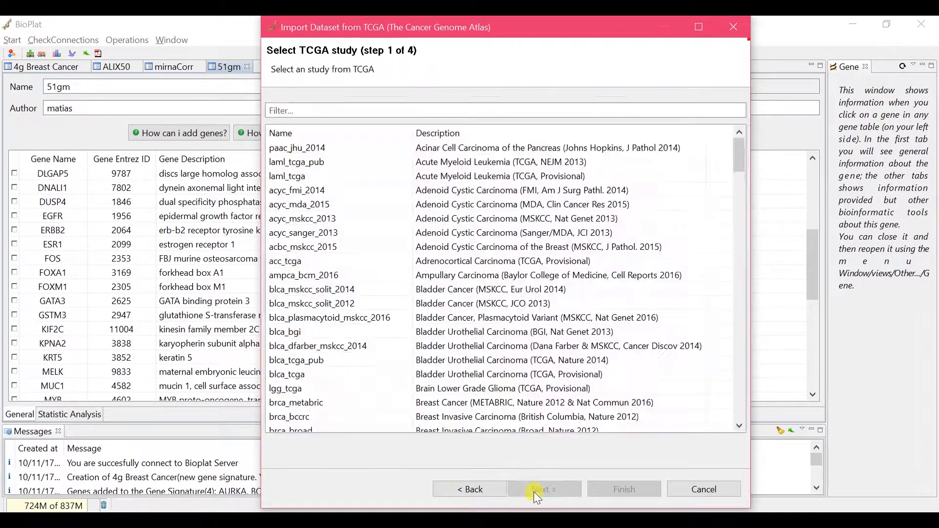
- Filter the TCGA studies by BREAST and choose the brca_tcga study, Breast Invasive Carcinoma (TCGA, Provisional)
{"action": "left_click", "coordinate": [391, 111]}
{"action": "type", "text": "BREAST"}
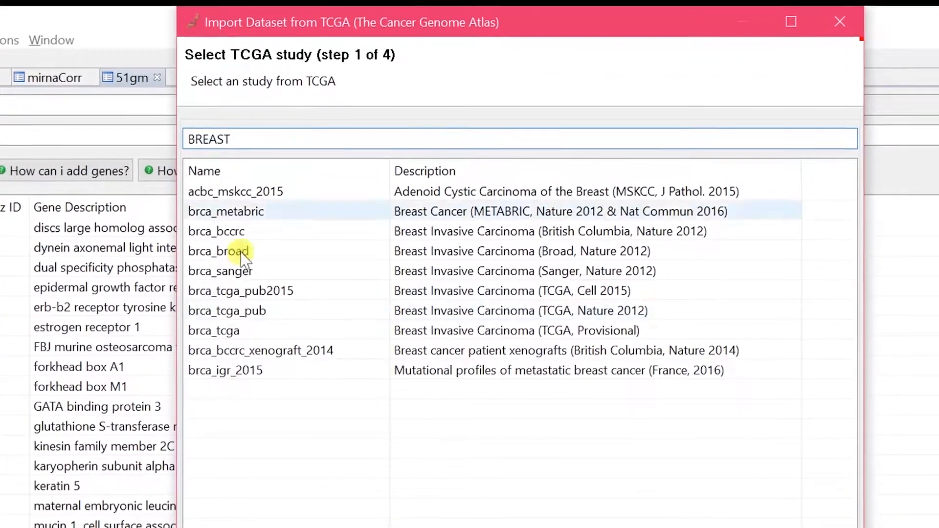
{"action": "left_click", "coordinate": [251, 330]}
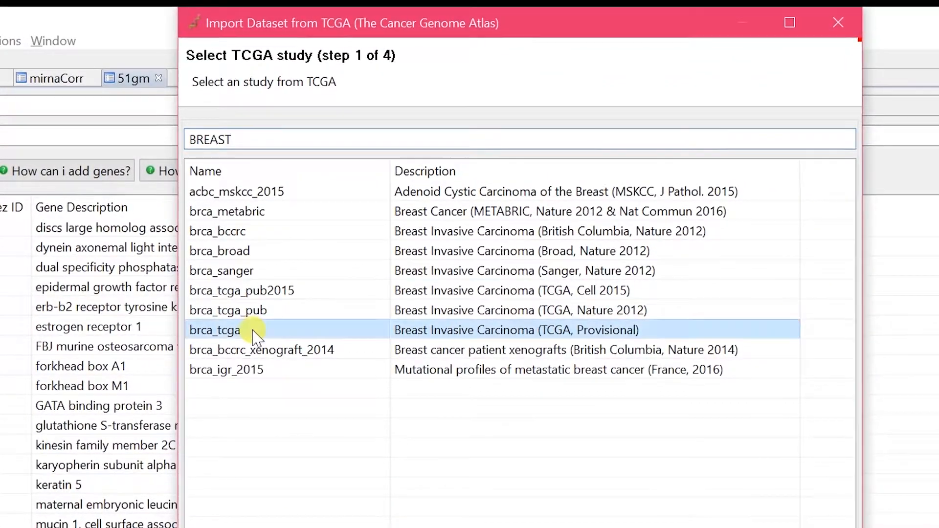
{"action": "left_click", "coordinate": [572, 526]}
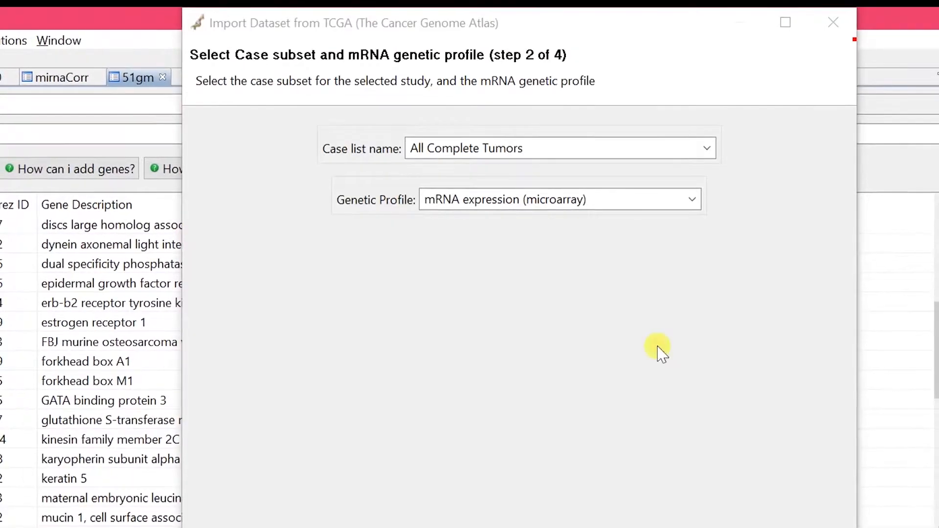
- Keep the All Complete Tumors case list and set the genetic profile to mRNA Expression z-Scores (RNA Seq V2 RSEM)
{"action": "left_click", "coordinate": [707, 152]}
{"action": "left_click", "coordinate": [707, 153]}
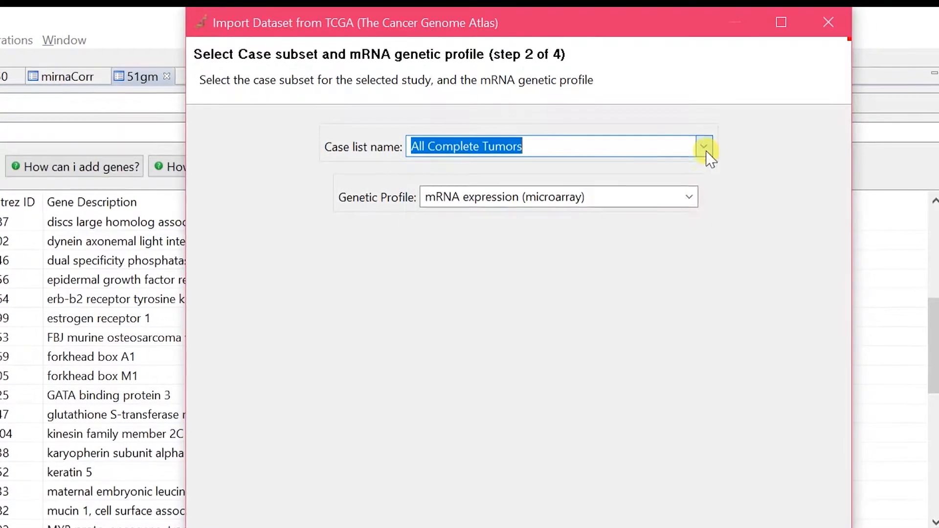
{"action": "left_click", "coordinate": [688, 200]}
{"action": "left_click", "coordinate": [656, 266]}
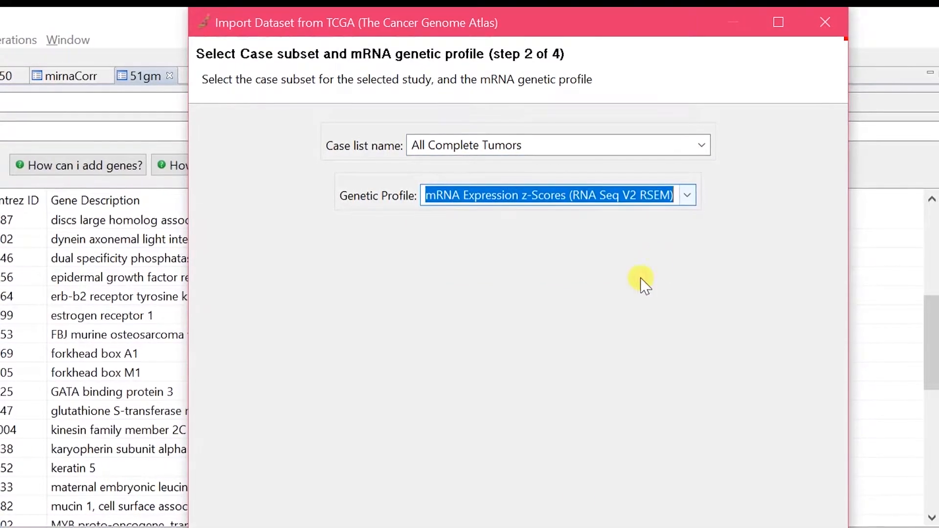
{"action": "left_click", "coordinate": [572, 526]}
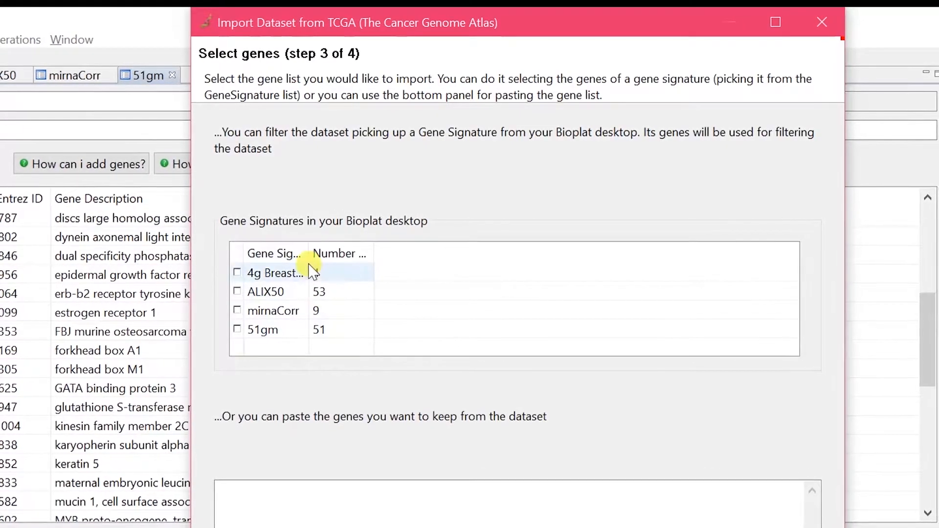
- Filter the dataset to import by the genes of the 51gm signature
{"action": "left_click_drag", "start_coordinate": [308, 254], "coordinate": [345, 258]}
{"action": "left_click", "coordinate": [239, 328]}
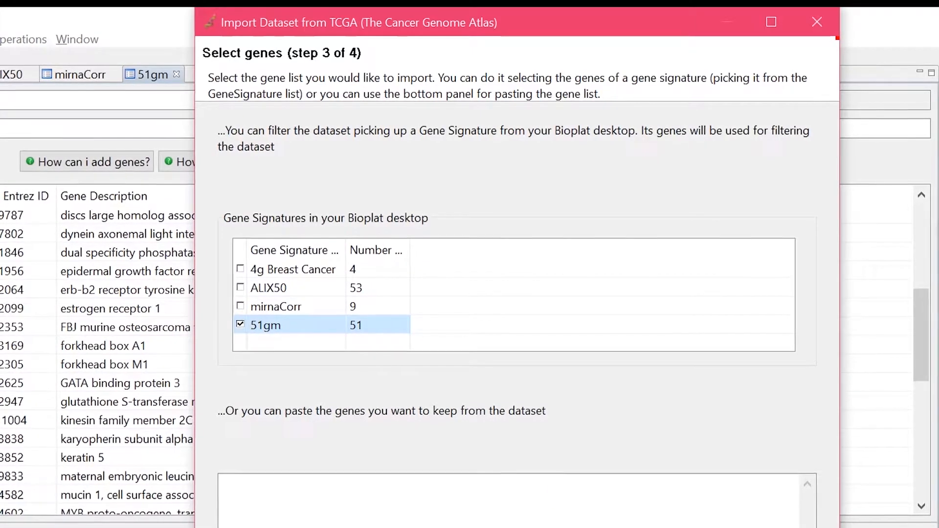
{"action": "left_click", "coordinate": [577, 527]}
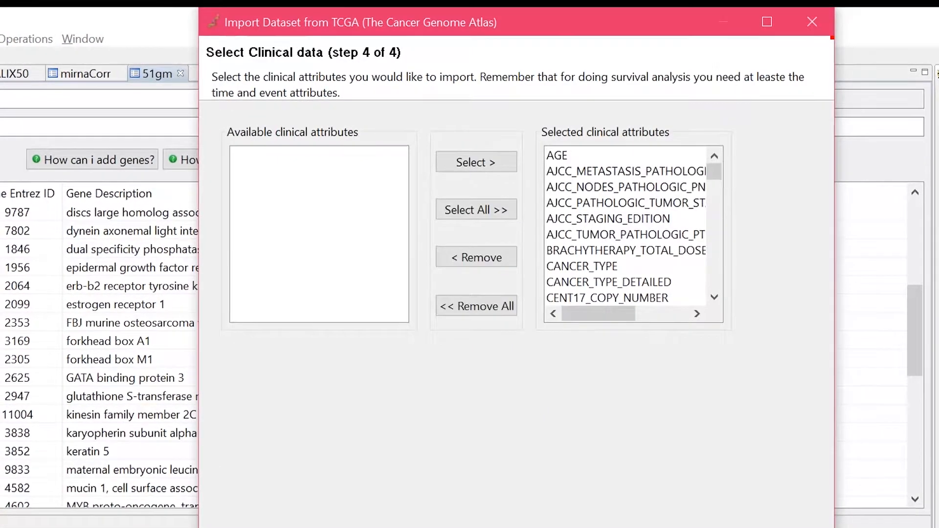
- Locate OS_MONTHS and OS_STATUS among the selected clinical attributes and complete the TCGA dataset import
{"action": "scroll", "coordinate": [626, 237], "scroll_direction": "down", "scroll_amount": 6}
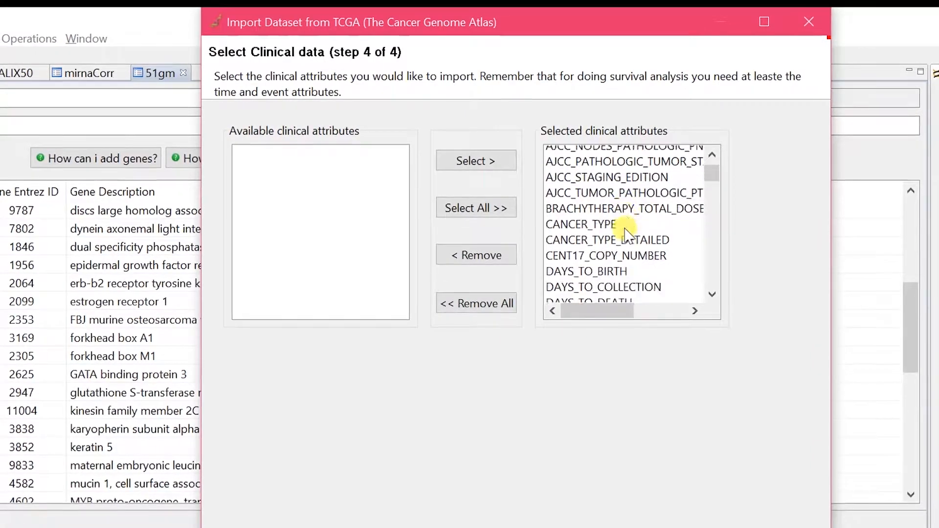
{"action": "left_click", "coordinate": [599, 246]}
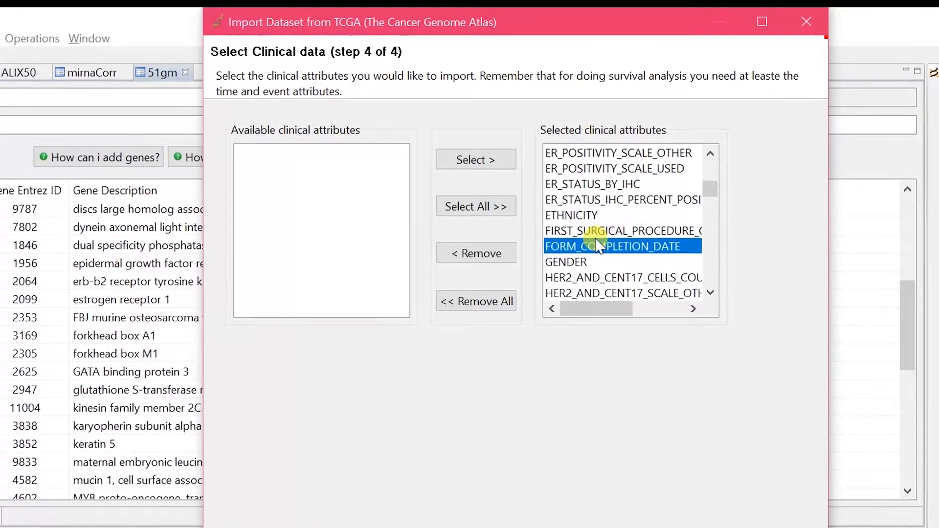
{"action": "key", "text": "o"}
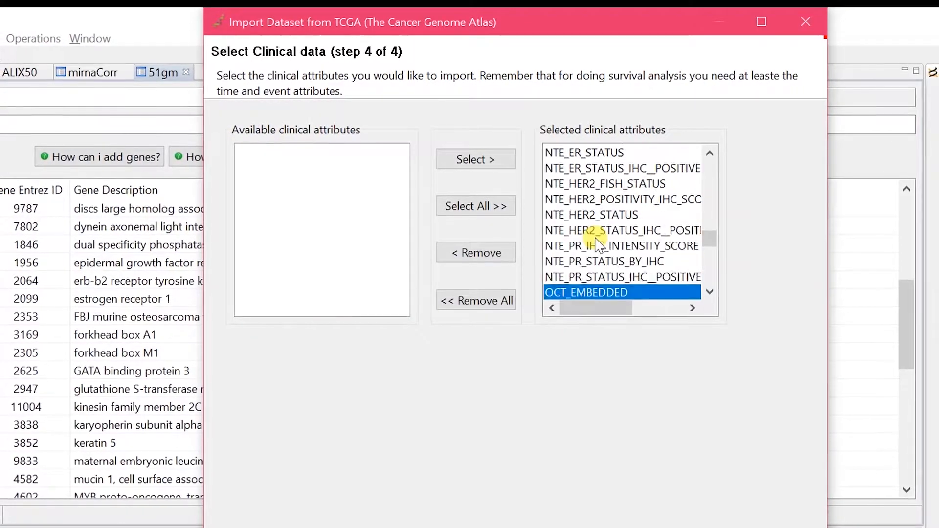
{"action": "scroll", "coordinate": [596, 239], "scroll_direction": "down", "scroll_amount": 2}
{"action": "left_click", "coordinate": [594, 231]}
{"action": "left_click", "coordinate": [592, 245], "text": "ctrl"}
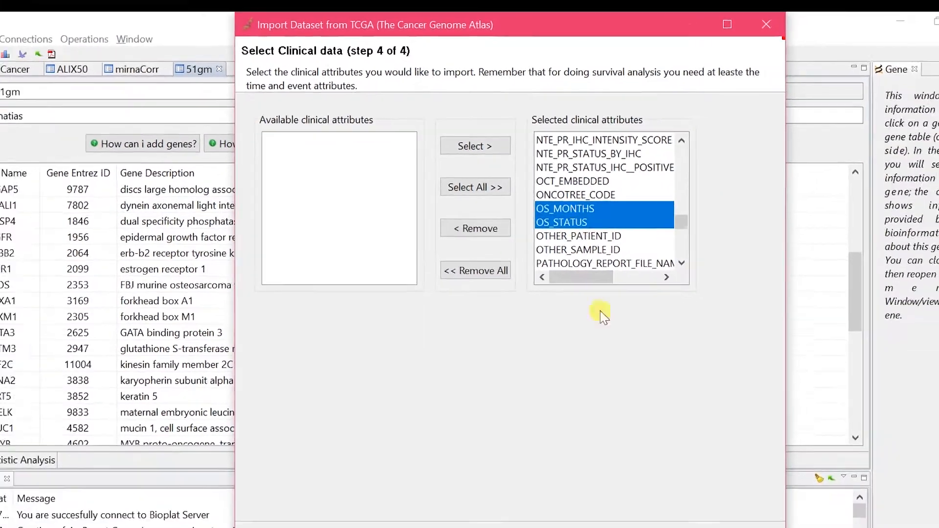
{"action": "left_click", "coordinate": [619, 489]}
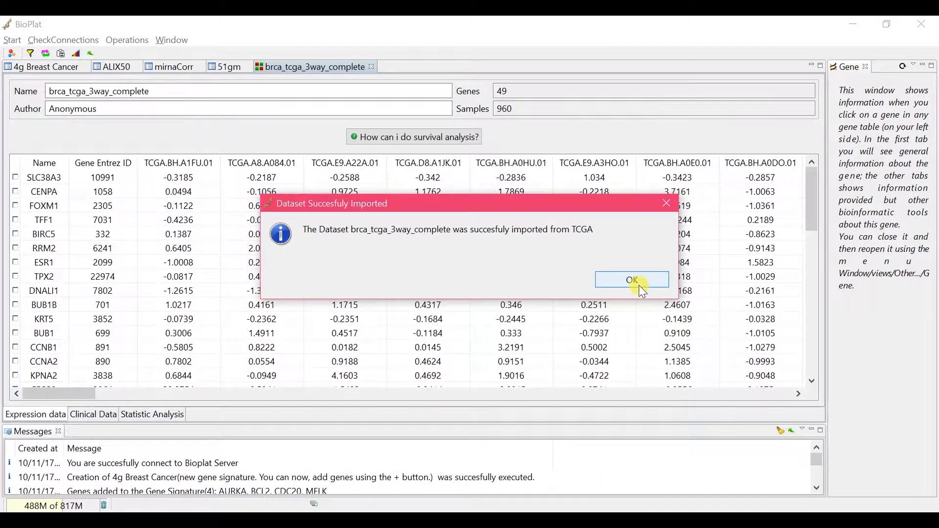
{"action": "left_click", "coordinate": [639, 286]}
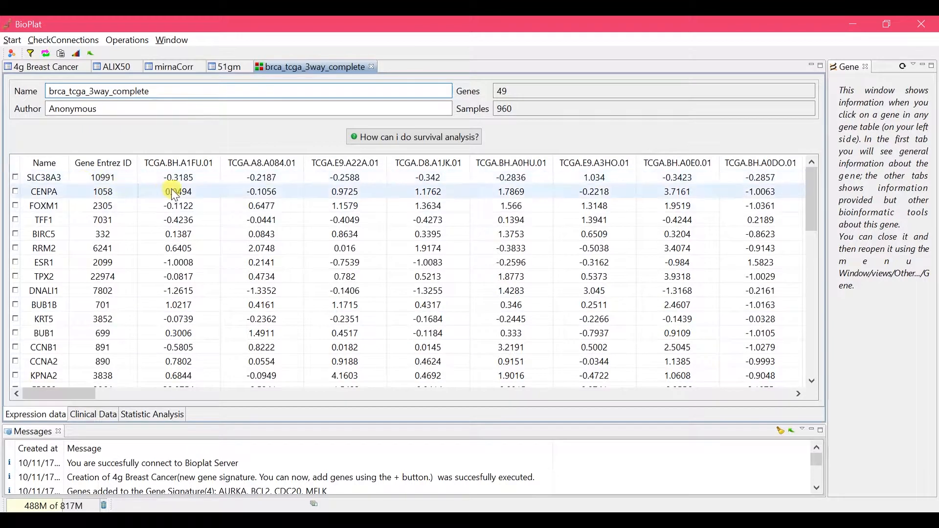
- In the dataset's clinical data, set the first sample's value in the upper LYMPH_ attribute row to Y
{"action": "left_click", "coordinate": [95, 415]}
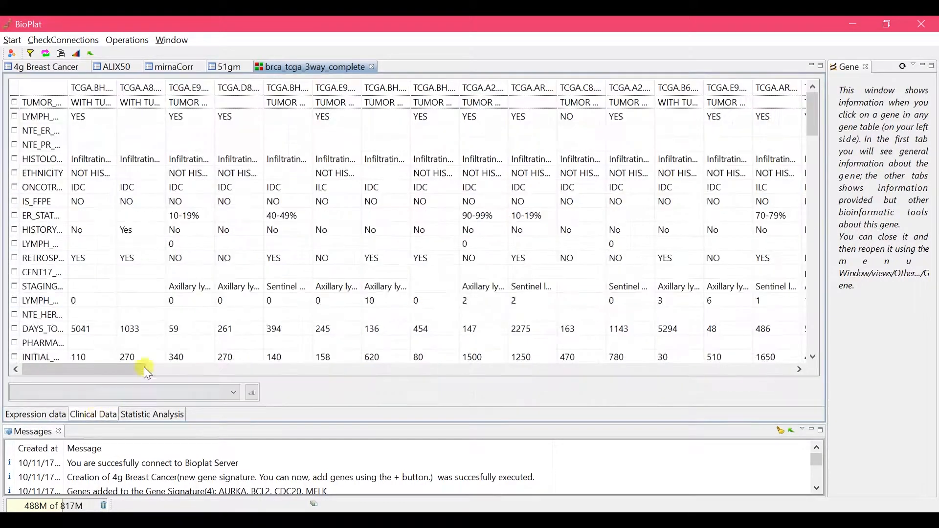
{"action": "left_click", "coordinate": [92, 117]}
{"action": "key", "text": "Caps_Lock"}
{"action": "type", "text": "no"}
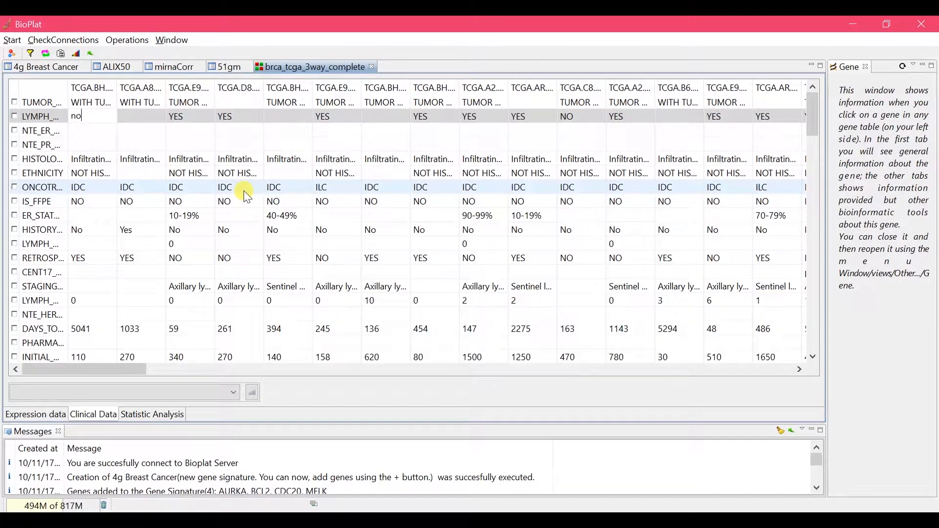
{"action": "key", "text": "Caps_Lock"}
{"action": "type", "text": "Y"}
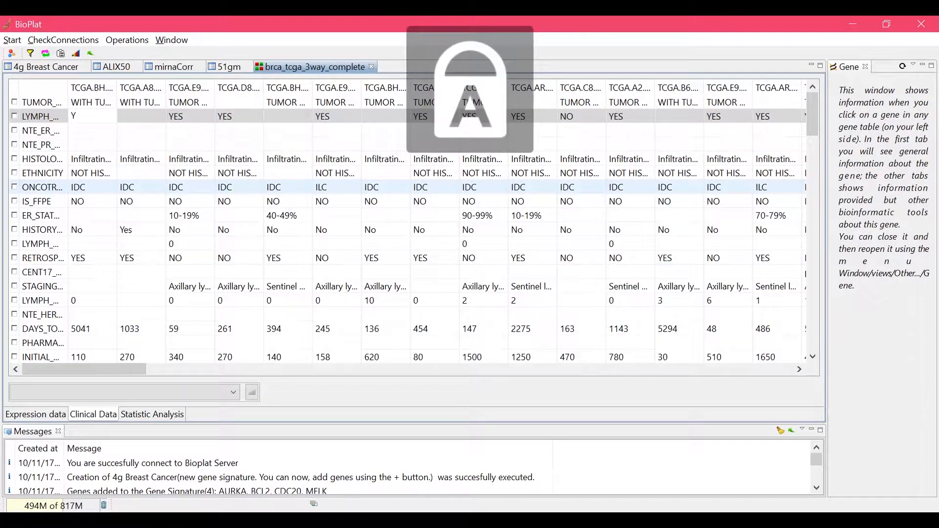
{"action": "left_click", "coordinate": [241, 157]}
- Return to the expression data and set the dataset's author to TCGA
{"action": "left_click", "coordinate": [55, 408]}
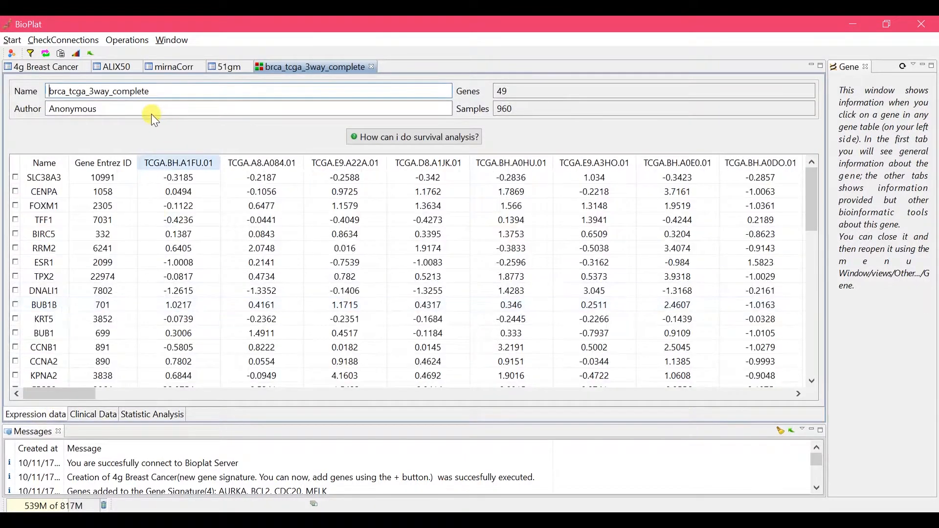
{"action": "double_click", "coordinate": [142, 106]}
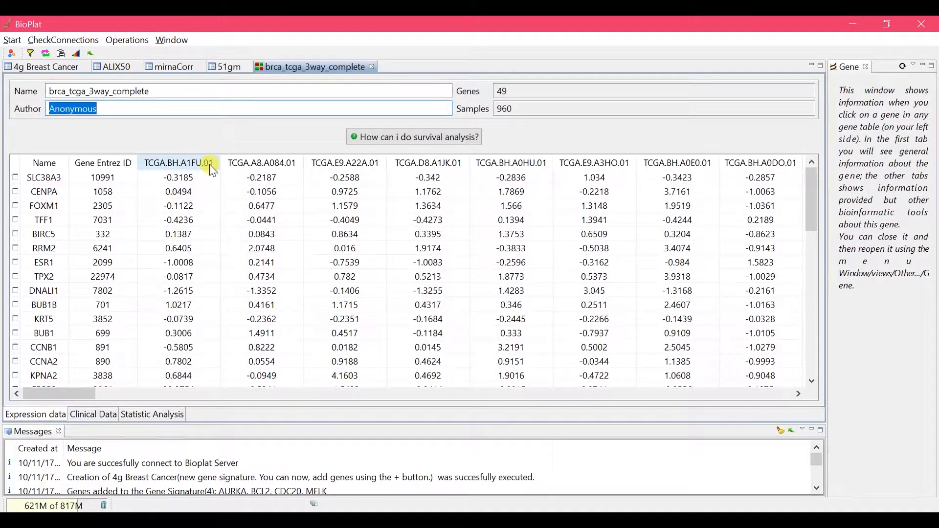
{"action": "type", "text": "TCGA"}
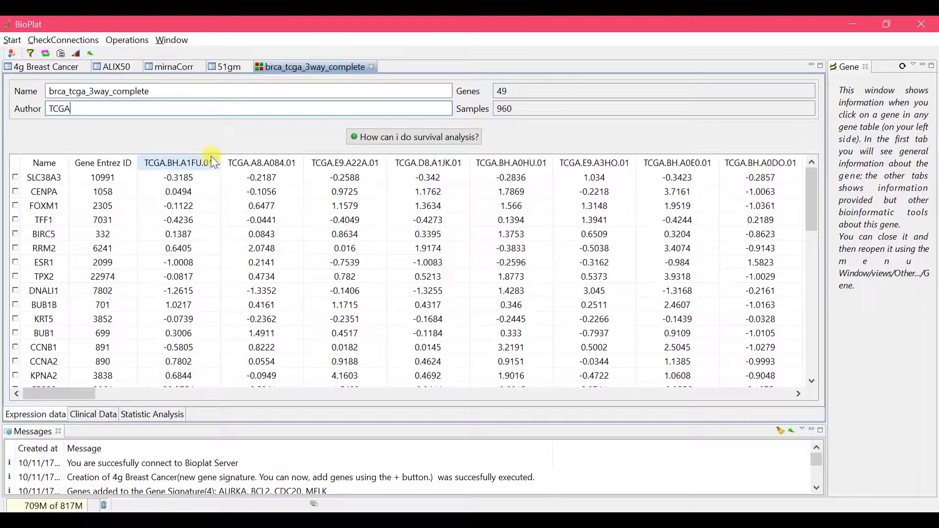
- Filter the expression data to keep only the gene with Entrez ID 1058, accepting removal of all other genes
{"action": "left_click", "coordinate": [122, 40]}
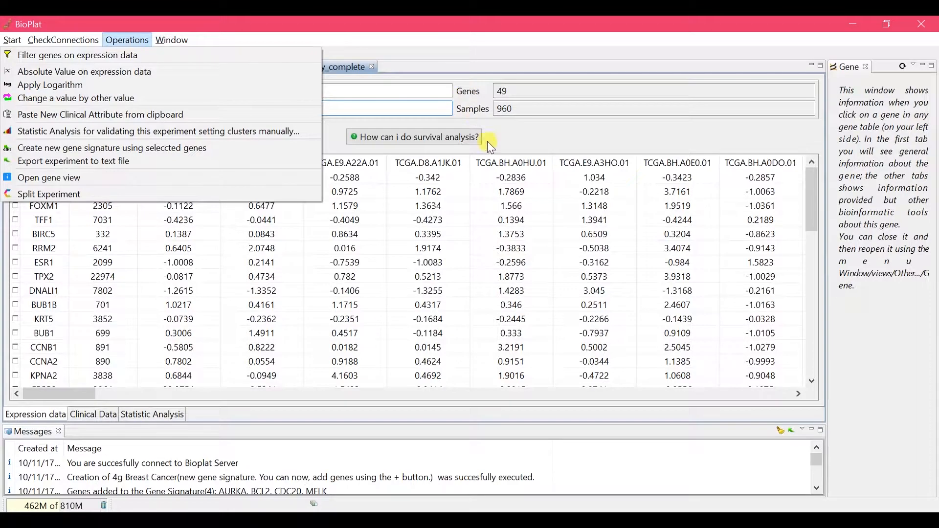
{"action": "left_click", "coordinate": [509, 145]}
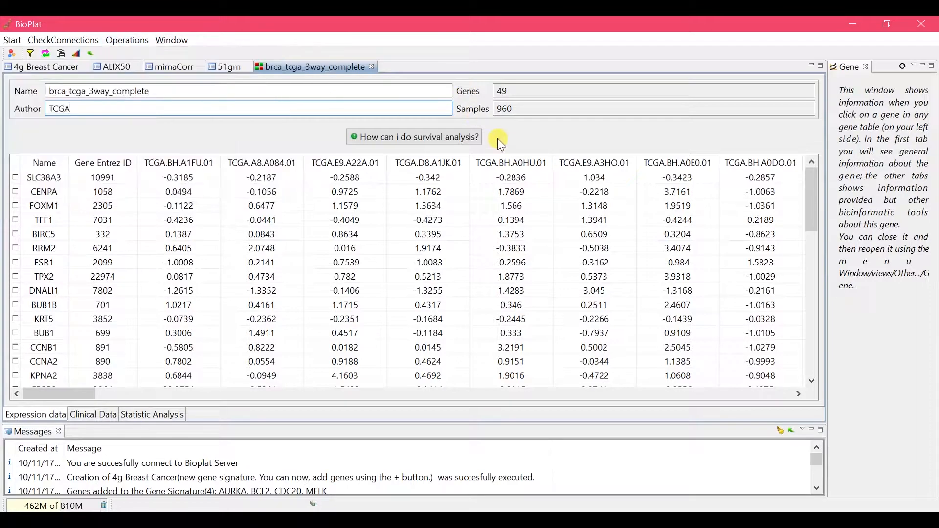
{"action": "left_click", "coordinate": [31, 54]}
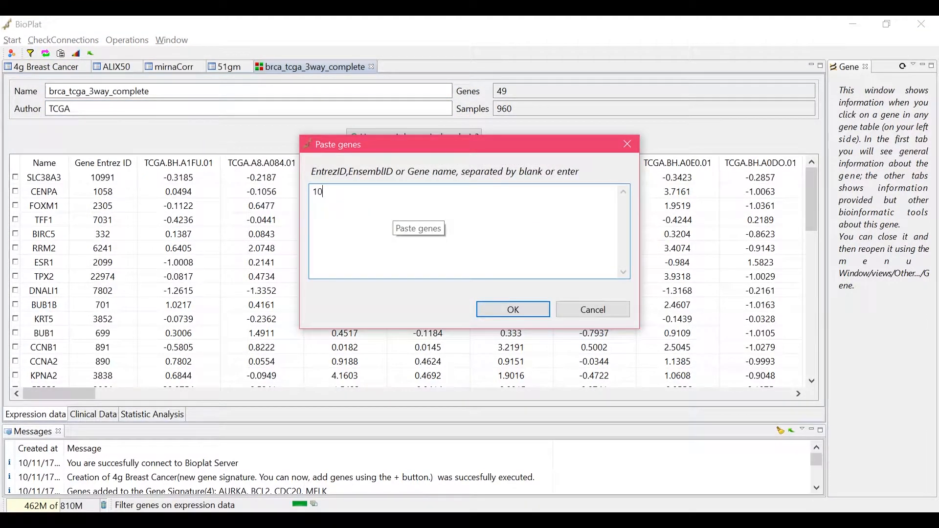
{"action": "left_click", "coordinate": [519, 312]}
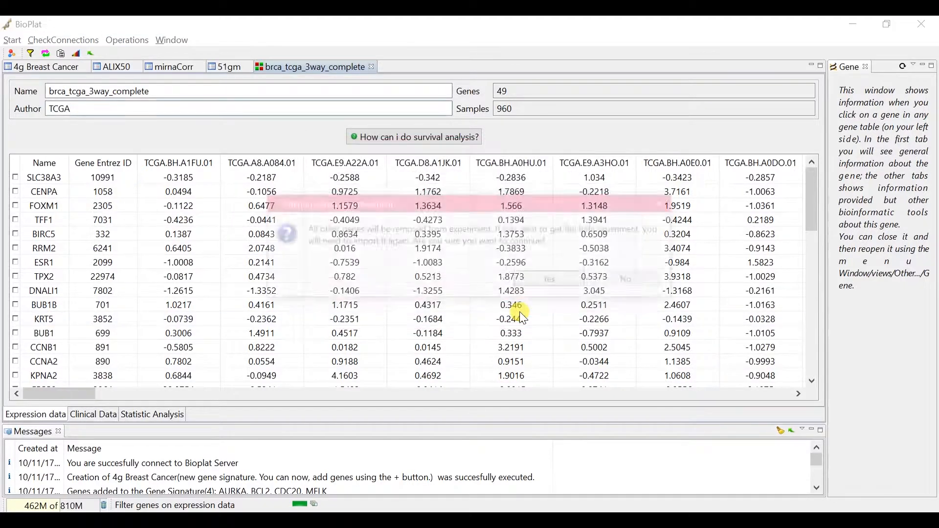
{"action": "left_click", "coordinate": [544, 281]}
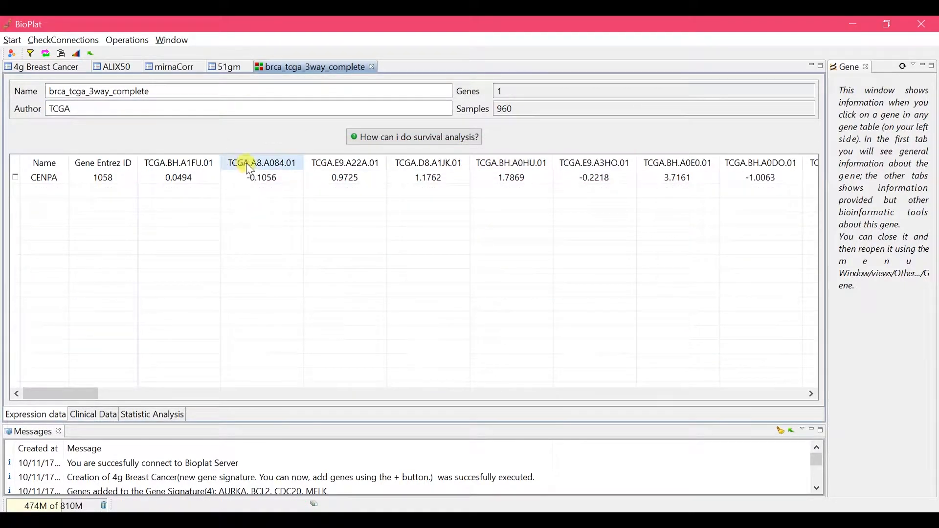
{"action": "left_click", "coordinate": [121, 48]}
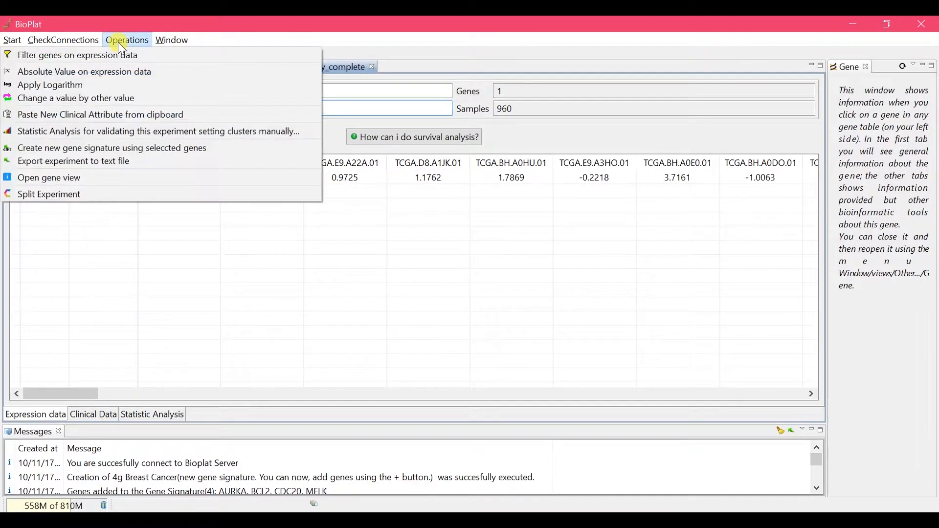
{"action": "left_click", "coordinate": [98, 193]}
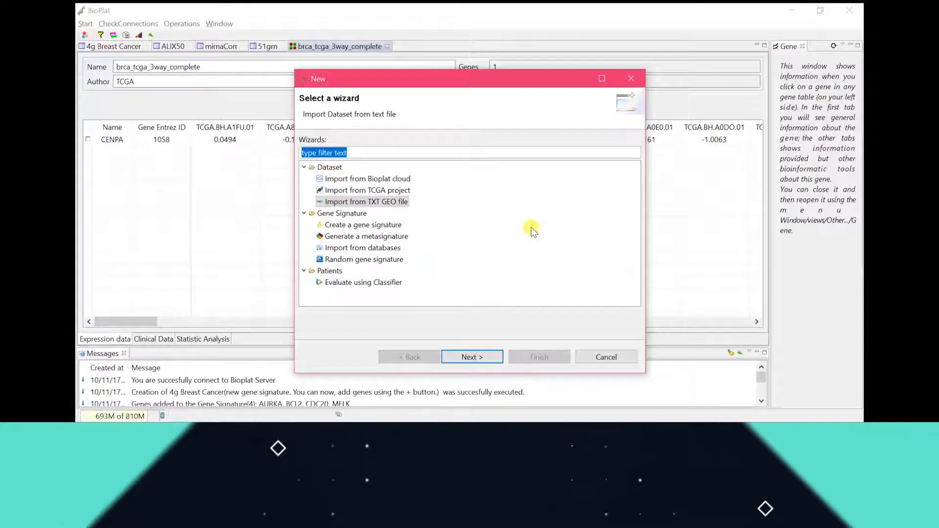
- Import the Vanvijver.csv dataset from a TXT GEO file, using the Median collapse strategy and line 4 as the first expression data line
{"action": "left_click", "coordinate": [399, 202]}
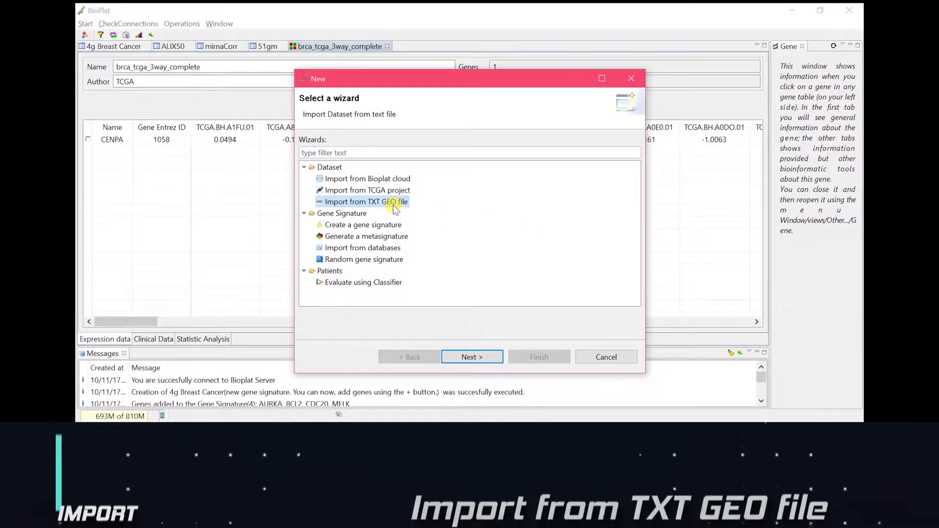
{"action": "left_click", "coordinate": [477, 357]}
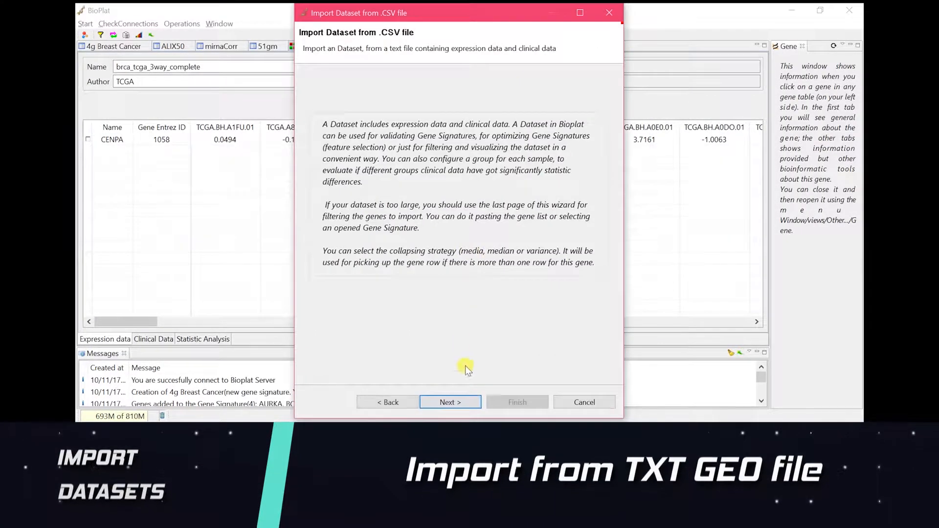
{"action": "left_click", "coordinate": [461, 401]}
{"action": "left_click", "coordinate": [566, 93]}
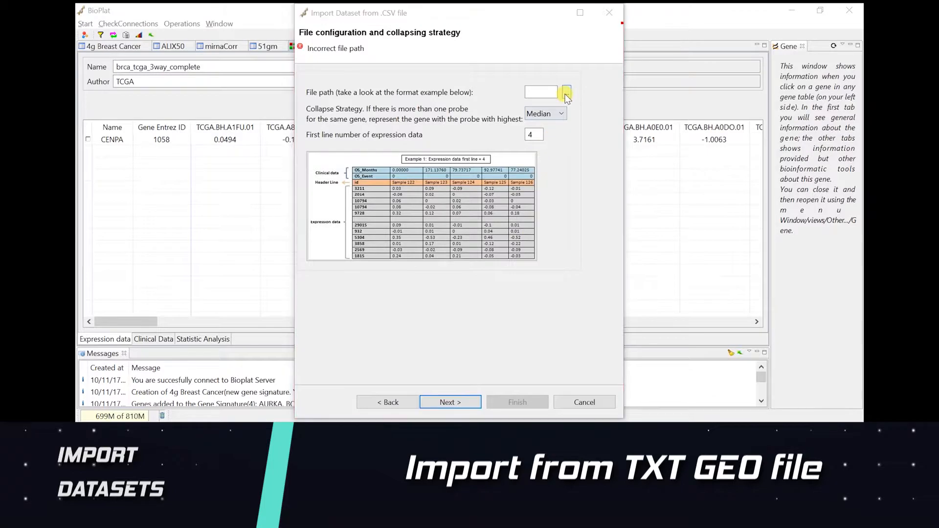
{"action": "double_click", "coordinate": [428, 137]}
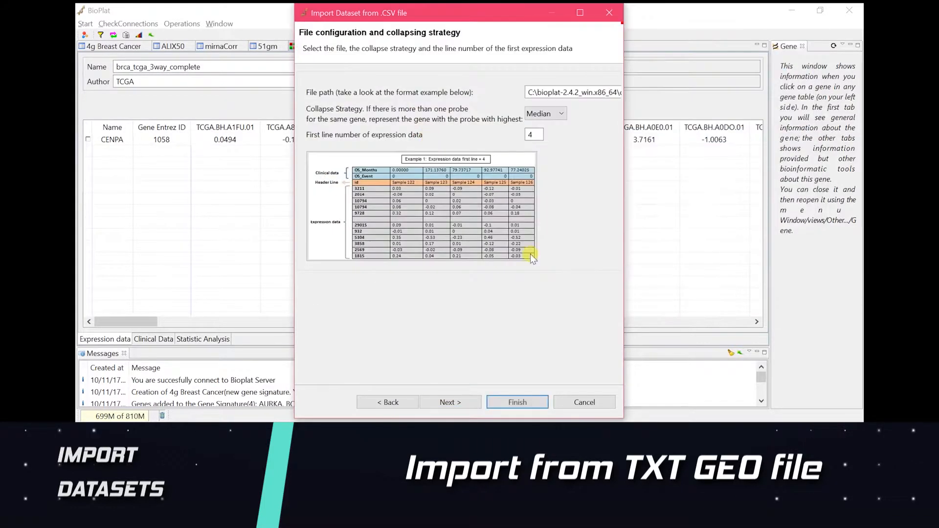
{"action": "left_click", "coordinate": [516, 401]}
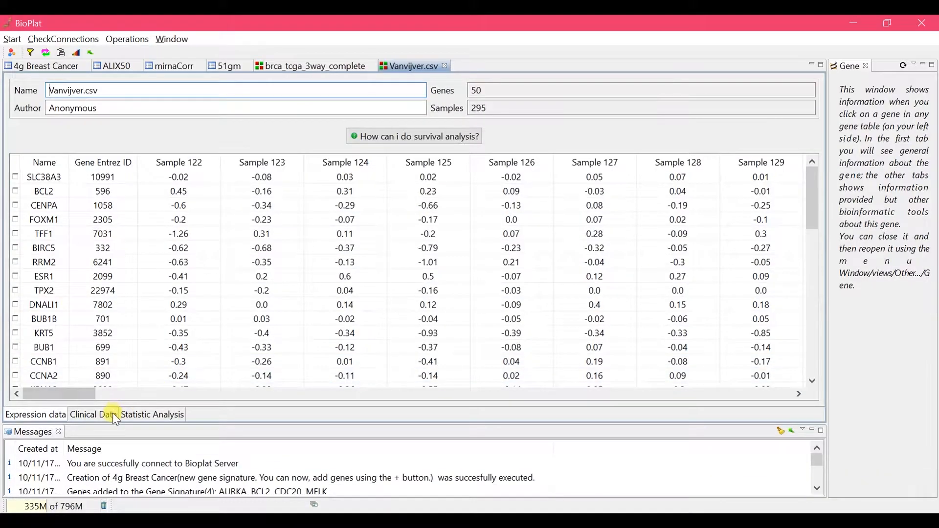
- Examine the OS_MONTHS and OS_STATUS clinical data of Vanvijver.csv and review the operations available for the dataset
{"action": "left_click", "coordinate": [166, 339]}
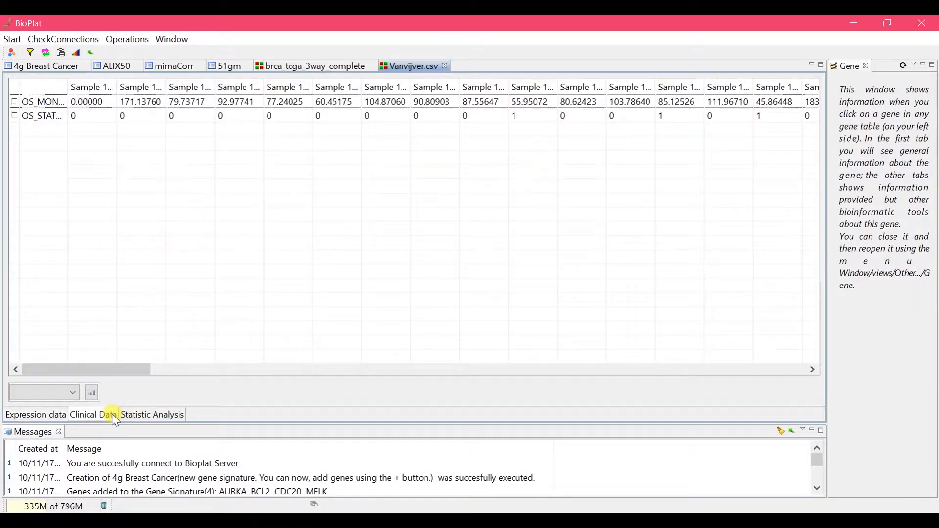
{"action": "left_click", "coordinate": [136, 103]}
{"action": "left_click", "coordinate": [136, 115]}
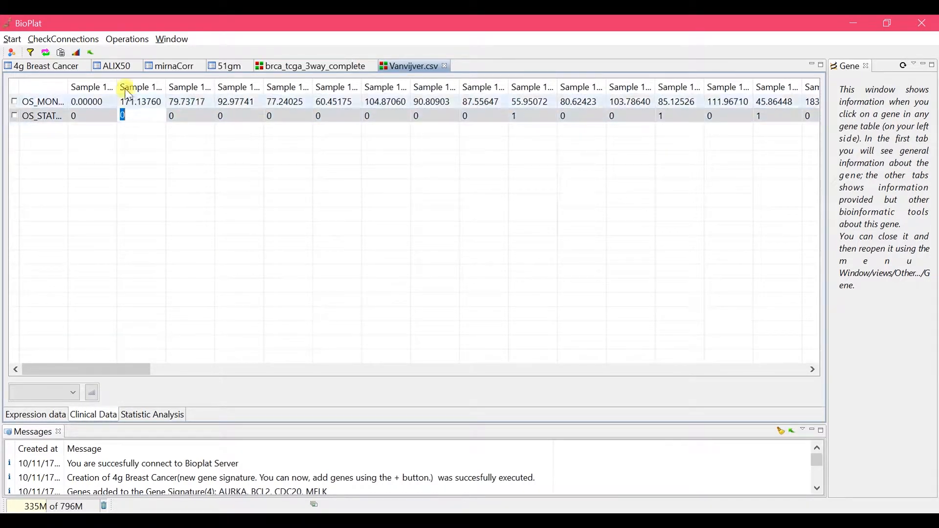
{"action": "left_click", "coordinate": [124, 42]}
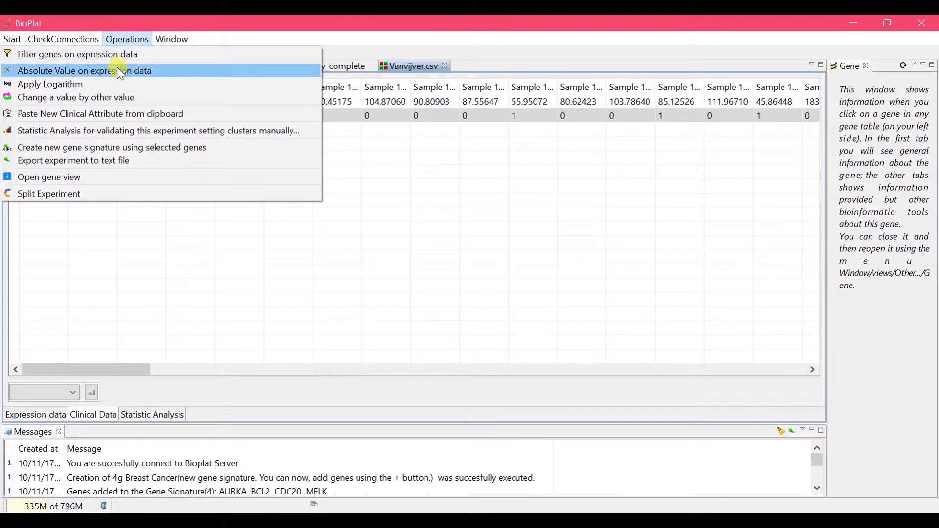
{"action": "left_click", "coordinate": [310, 243]}
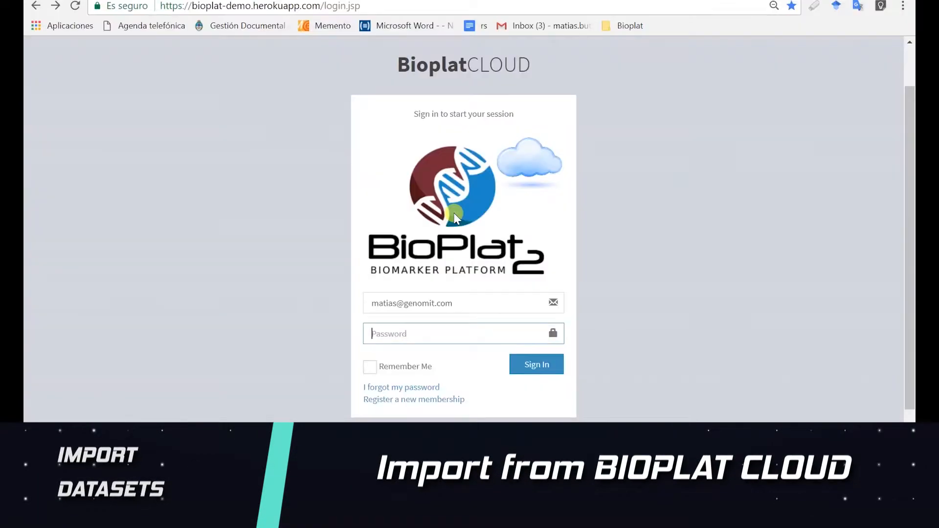
- Sign in to Bioplat Cloud by entering the account password, and open the massive sample edition form
{"action": "type", "text": "••••••••••••••••"}
{"action": "left_click", "coordinate": [521, 366]}
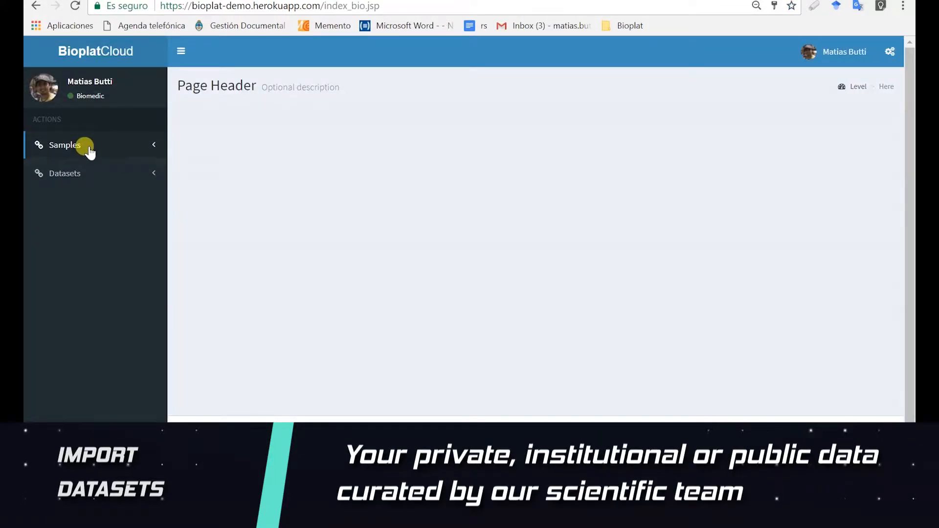
{"action": "left_click", "coordinate": [89, 148]}
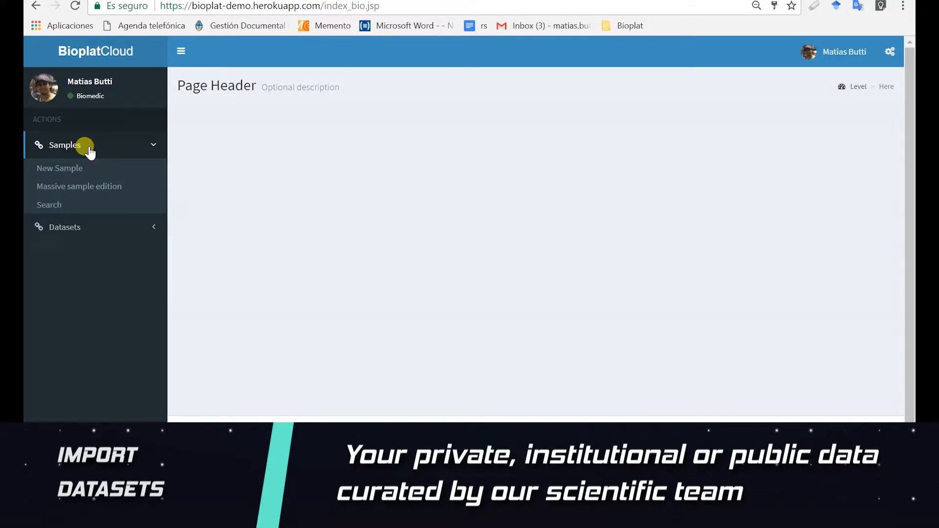
{"action": "left_click", "coordinate": [89, 188]}
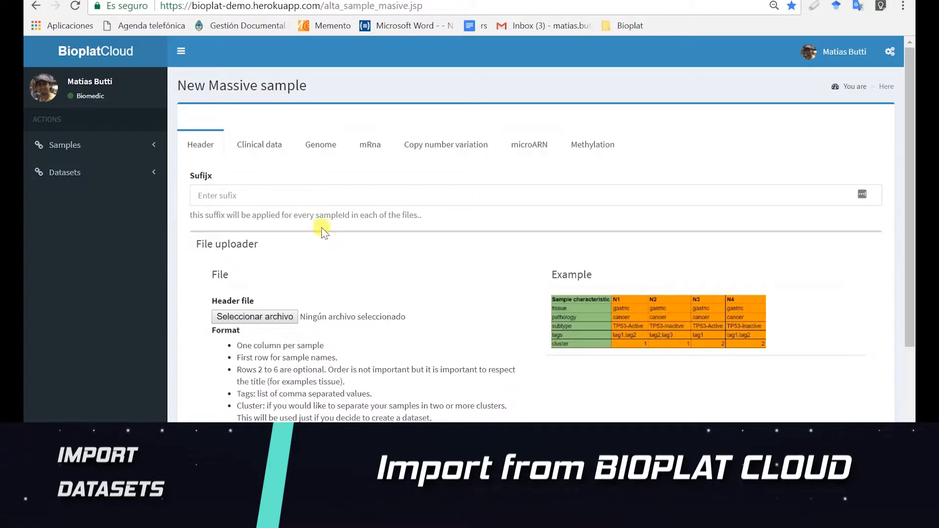
- Review the Header, Clinical data and Genome upload formats of the massive sample form, choosing plus strand for Genome
{"action": "scroll", "coordinate": [326, 239], "scroll_direction": "down", "scroll_amount": 2}
{"action": "scroll", "coordinate": [331, 253], "scroll_direction": "up", "scroll_amount": 2}
{"action": "left_click", "coordinate": [286, 147]}
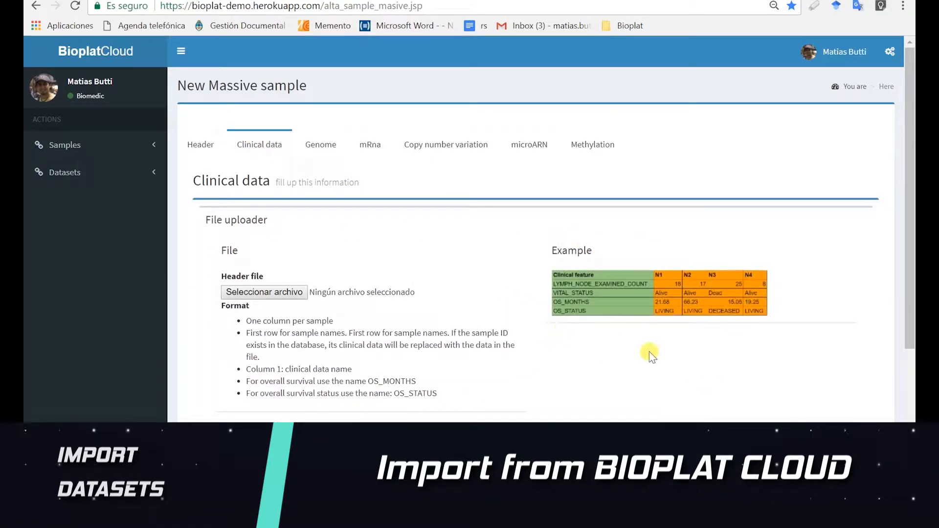
{"action": "left_click", "coordinate": [320, 154]}
{"action": "scroll", "coordinate": [607, 376], "scroll_direction": "down", "scroll_amount": 3}
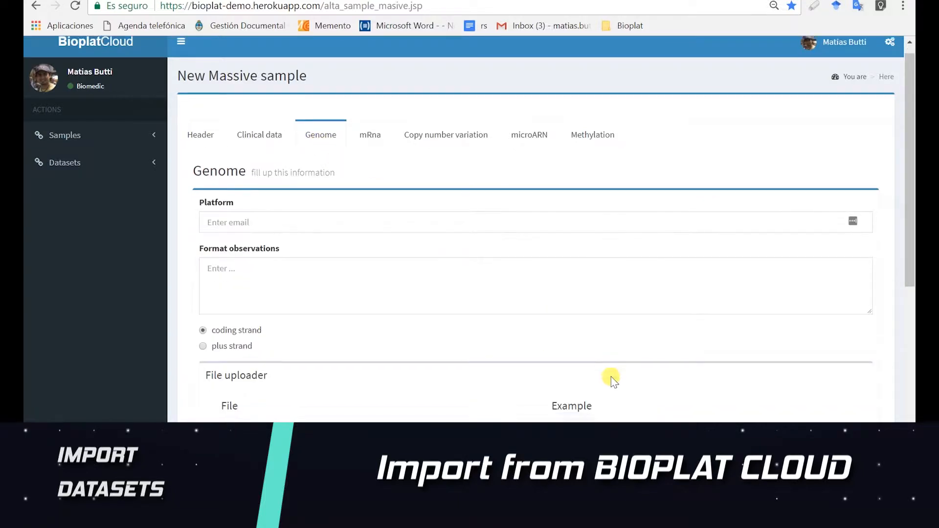
{"action": "left_click", "coordinate": [239, 221]}
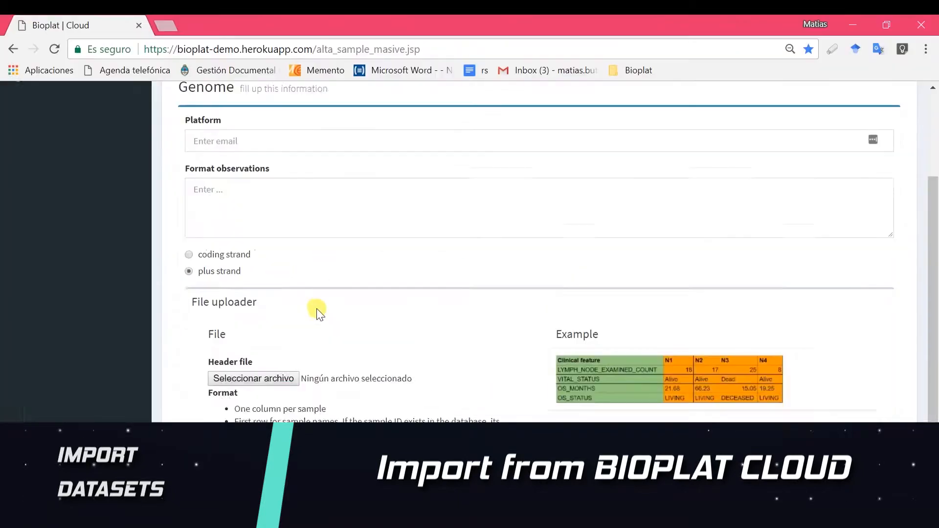
{"action": "scroll", "coordinate": [320, 252], "scroll_direction": "up", "scroll_amount": 3}
- Review the mRna, Copy number variation, microARN and Methylation upload formats and examples in the massive sample form
{"action": "left_click", "coordinate": [379, 152]}
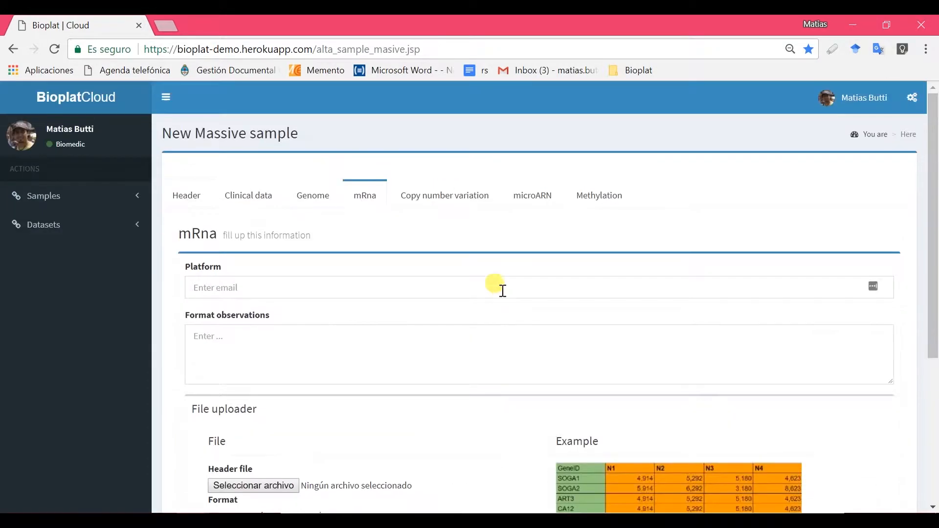
{"action": "left_click", "coordinate": [474, 193]}
{"action": "scroll", "coordinate": [582, 404], "scroll_direction": "down", "scroll_amount": 2}
{"action": "scroll", "coordinate": [489, 391], "scroll_direction": "down", "scroll_amount": 2}
{"action": "scroll", "coordinate": [429, 377], "scroll_direction": "up", "scroll_amount": 4}
{"action": "left_click", "coordinate": [528, 201]}
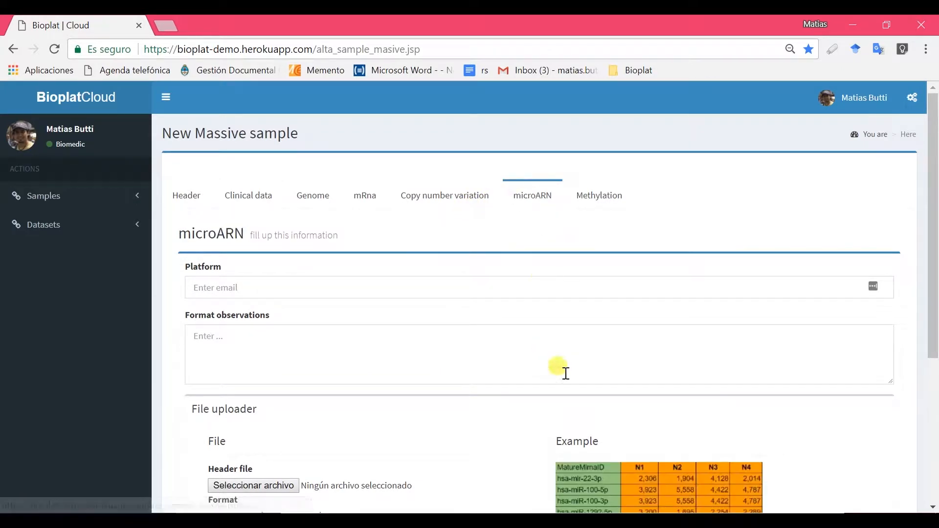
{"action": "scroll", "coordinate": [567, 352], "scroll_direction": "down", "scroll_amount": 2}
{"action": "left_click", "coordinate": [589, 128]}
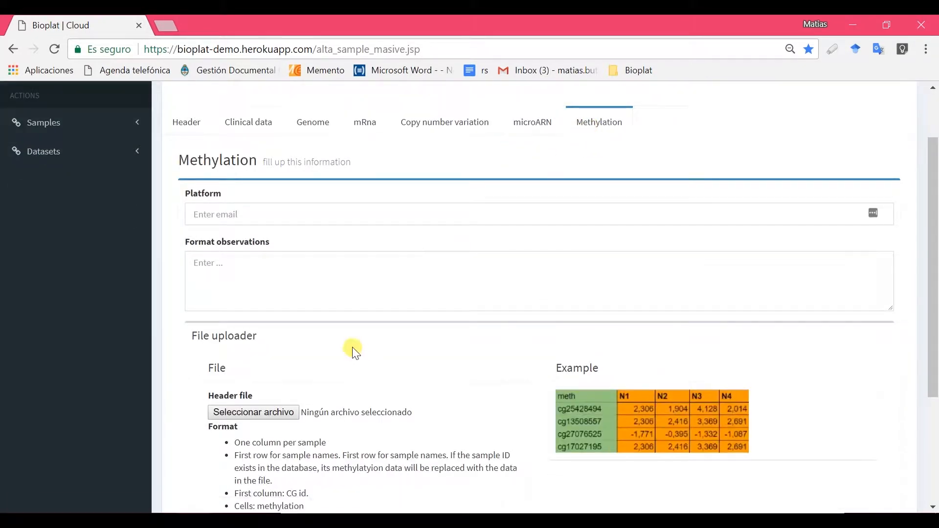
{"action": "scroll", "coordinate": [342, 343], "scroll_direction": "down", "scroll_amount": 2}
{"action": "scroll", "coordinate": [293, 318], "scroll_direction": "up", "scroll_amount": 4}
- Open a new dataset form, mark samples 183, 223 and 483 for cluster 1, and close the sample list without saving
{"action": "left_click", "coordinate": [20, 230]}
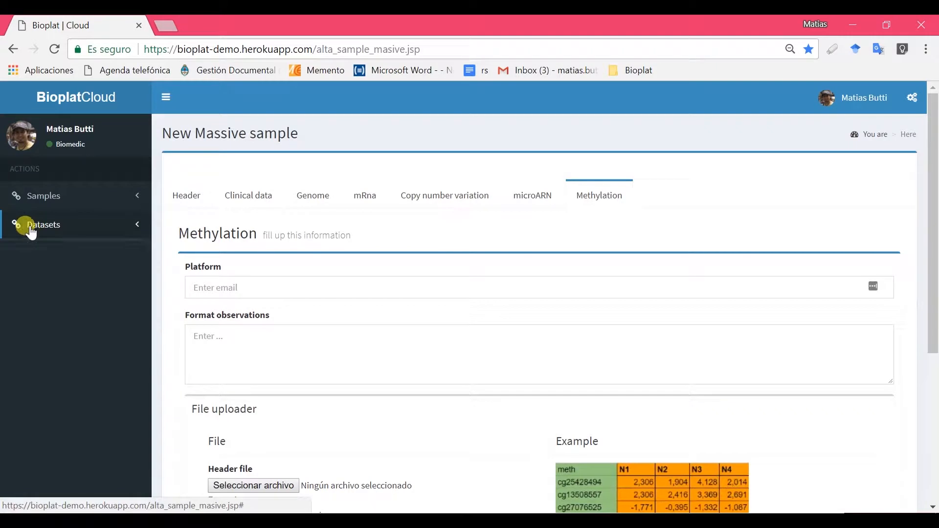
{"action": "left_click", "coordinate": [52, 254]}
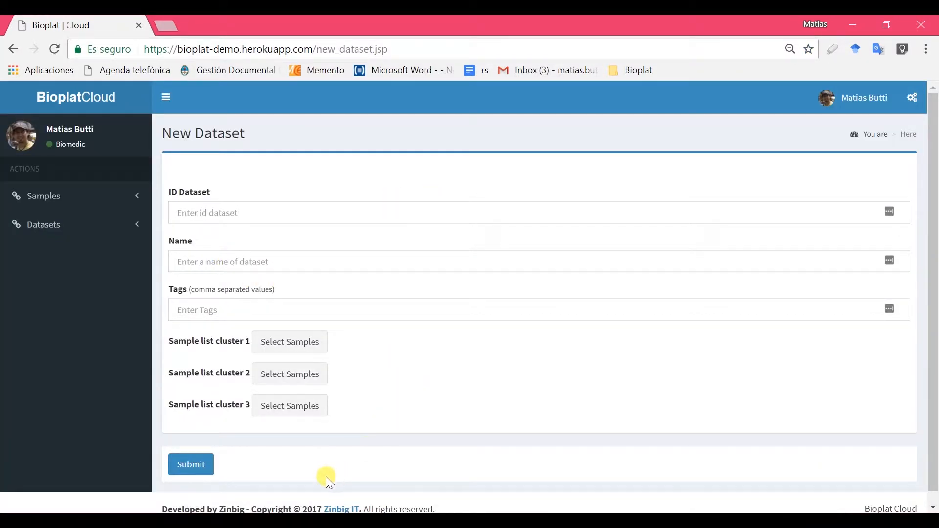
{"action": "scroll", "coordinate": [326, 476], "scroll_direction": "down", "scroll_amount": 1}
{"action": "left_click", "coordinate": [299, 338]}
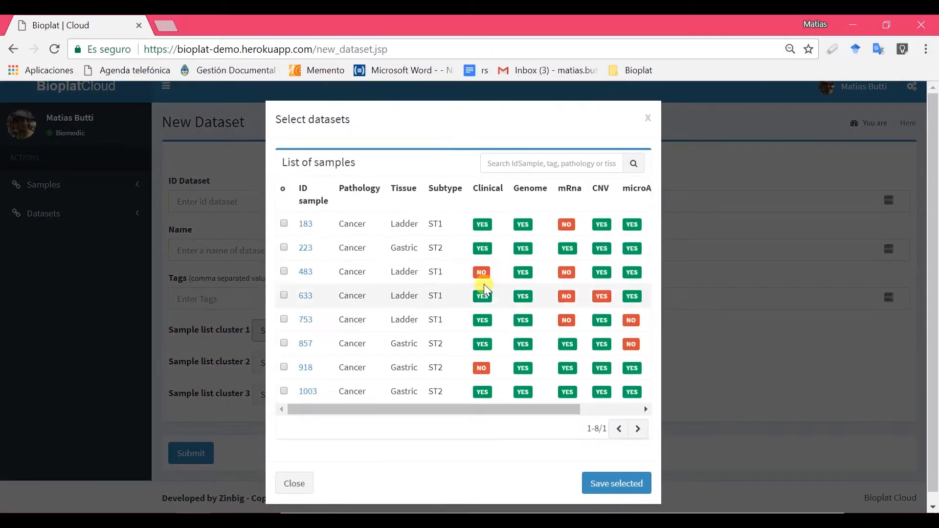
{"action": "left_click", "coordinate": [284, 224]}
{"action": "left_click", "coordinate": [284, 248]}
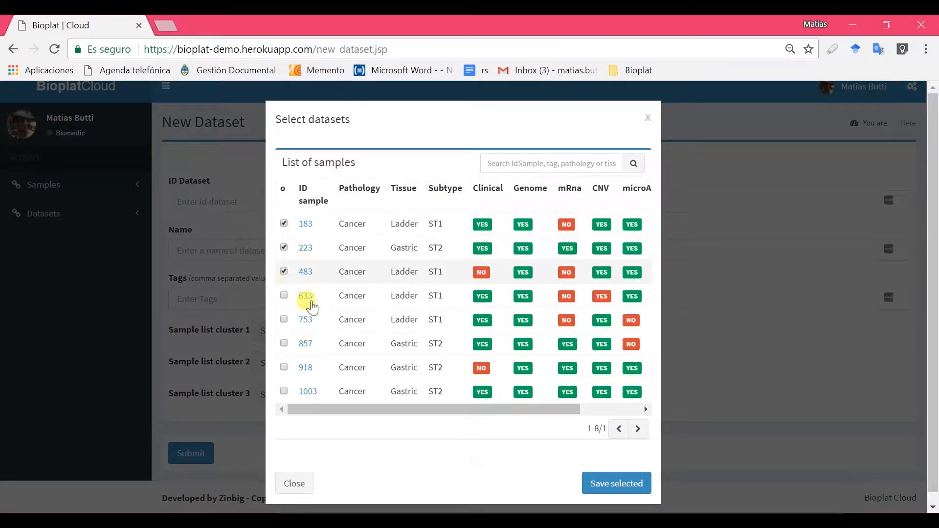
{"action": "left_click", "coordinate": [295, 484]}
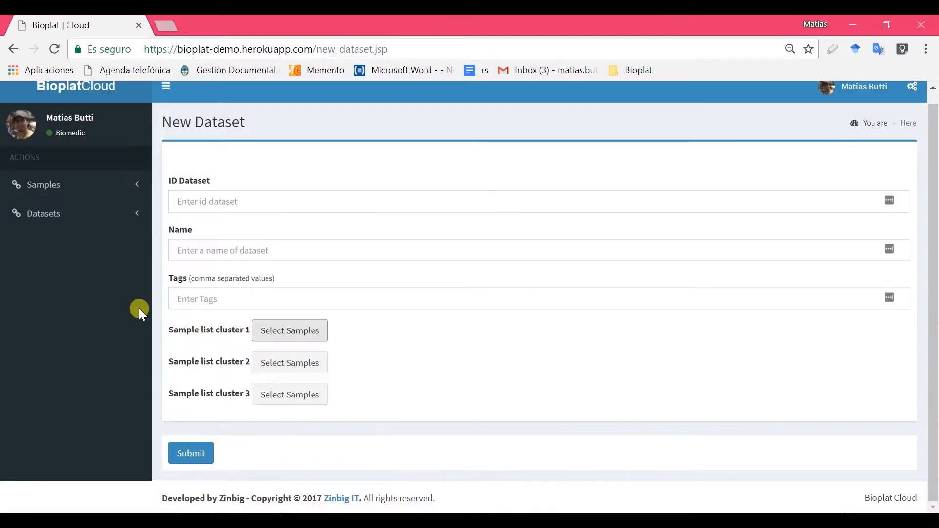
- Browse the list of cloud datasets and the list of samples with their available data types
{"action": "left_click", "coordinate": [59, 213]}
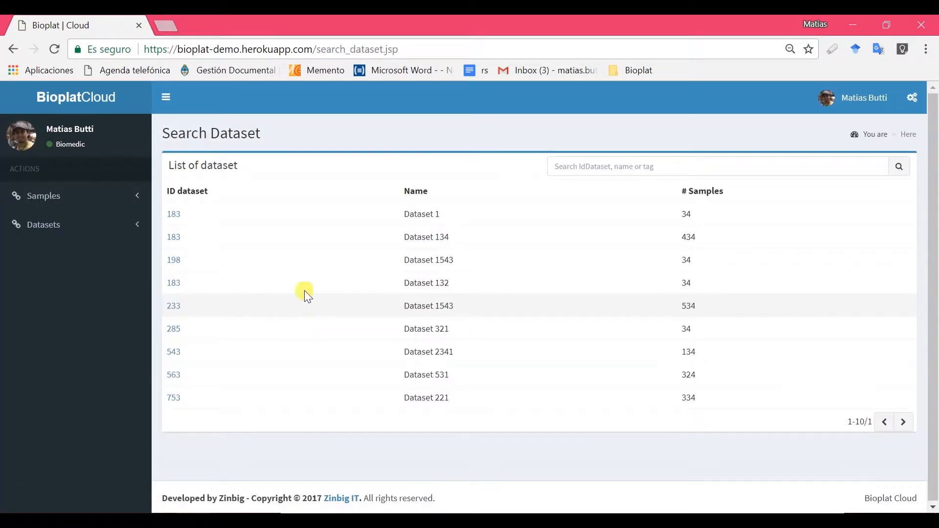
{"action": "left_click", "coordinate": [46, 198]}
{"action": "left_click", "coordinate": [34, 257]}
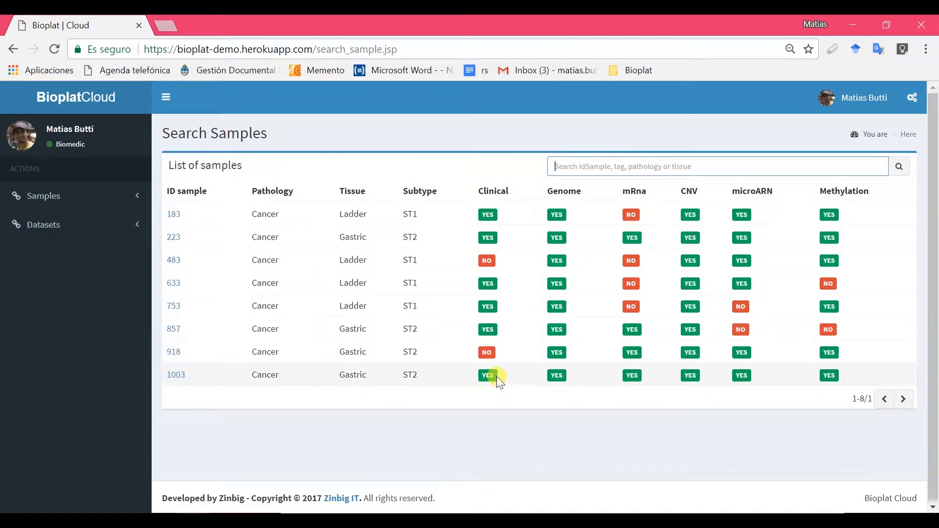
- Switch back to BioPlat and start the dataset import from Bioplat cloud
{"action": "key", "text": "alt+Tab"}
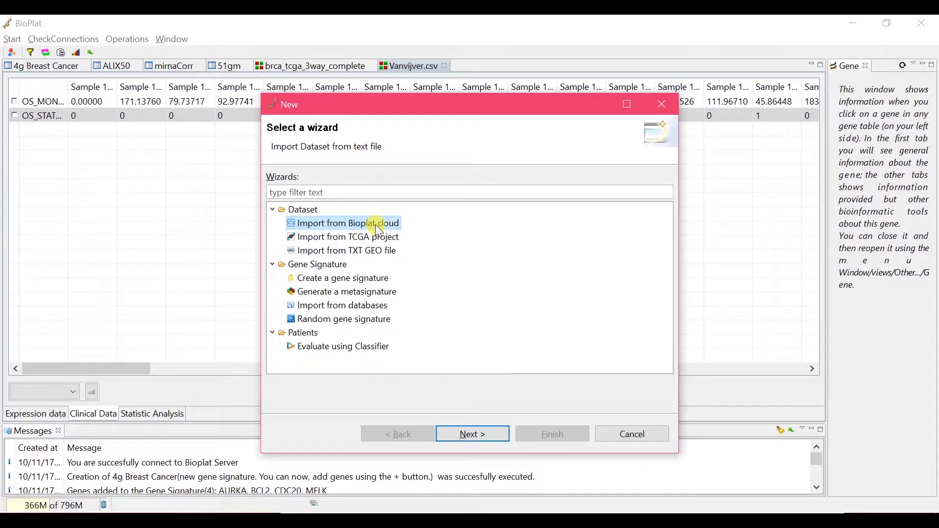
{"action": "left_click", "coordinate": [489, 432]}
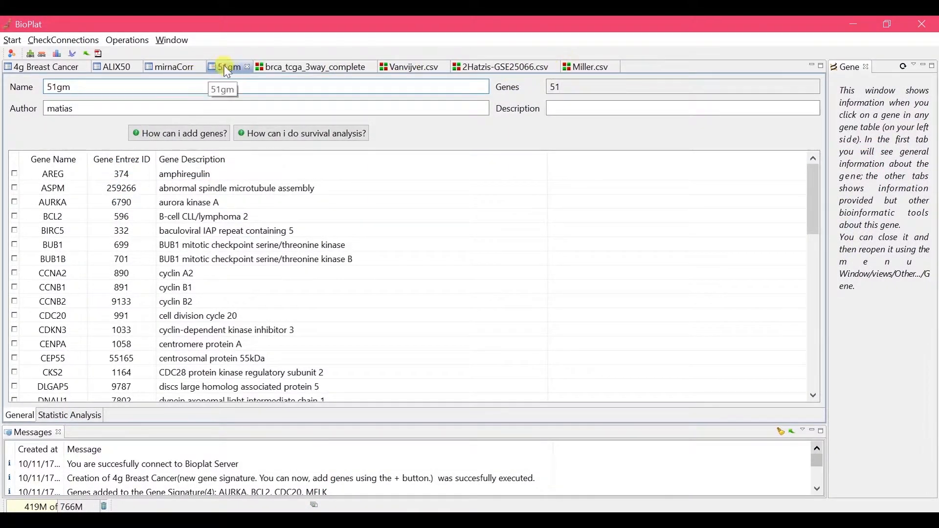
- Start a survival statistic analysis of the 51gm gene signature using the Miller.csv, 2Hatzis-GSE25066.csv and Vanvijver.csv experiments
{"action": "left_click", "coordinate": [57, 54]}
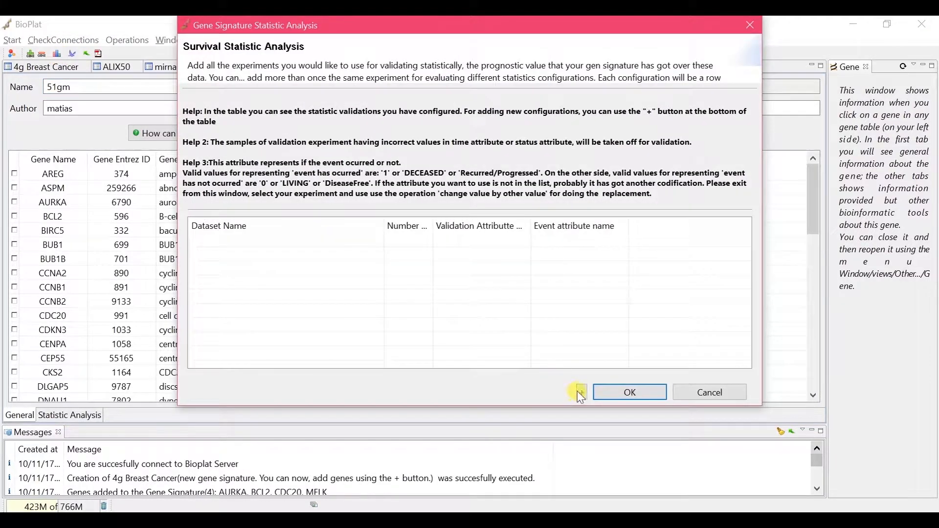
{"action": "left_click", "coordinate": [580, 391]}
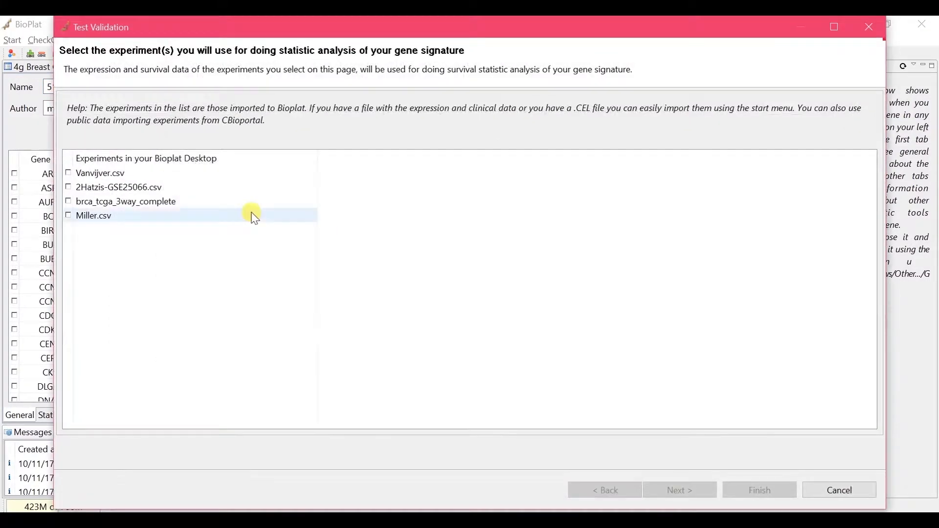
{"action": "left_click", "coordinate": [69, 215]}
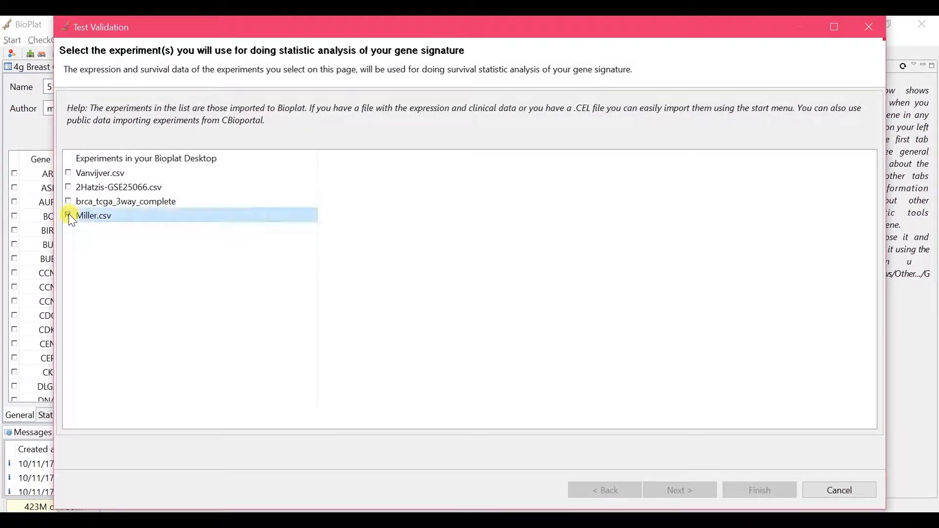
{"action": "left_click", "coordinate": [69, 188]}
{"action": "left_click", "coordinate": [69, 174]}
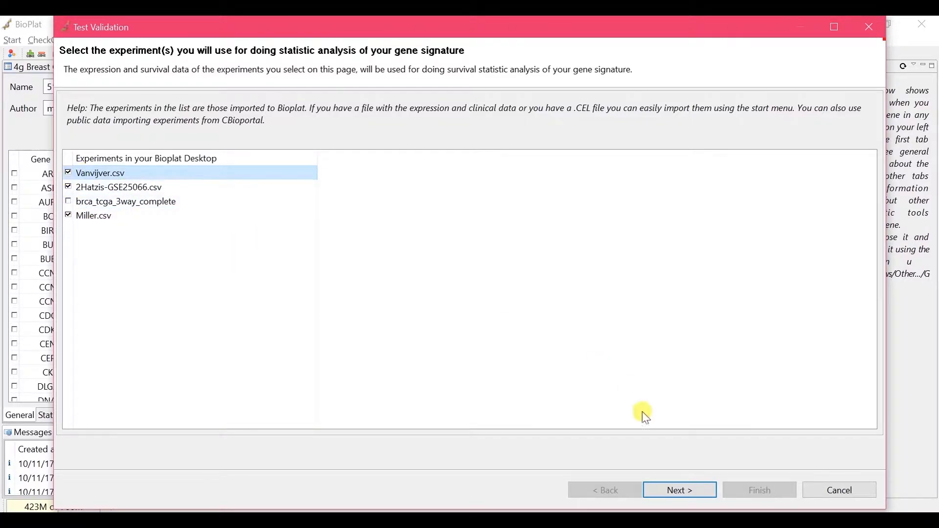
{"action": "left_click", "coordinate": [686, 490]}
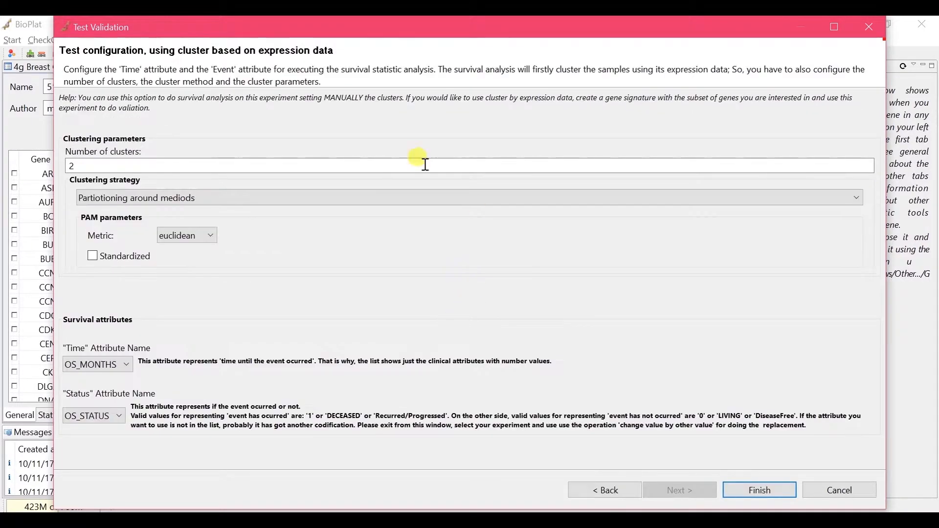
- Configure the validation with 2 clusters, partitioning around medoids, the euclidean metric, OS_MONTHS as time and OS_STATUS as status, and add it
{"action": "left_click", "coordinate": [449, 198]}
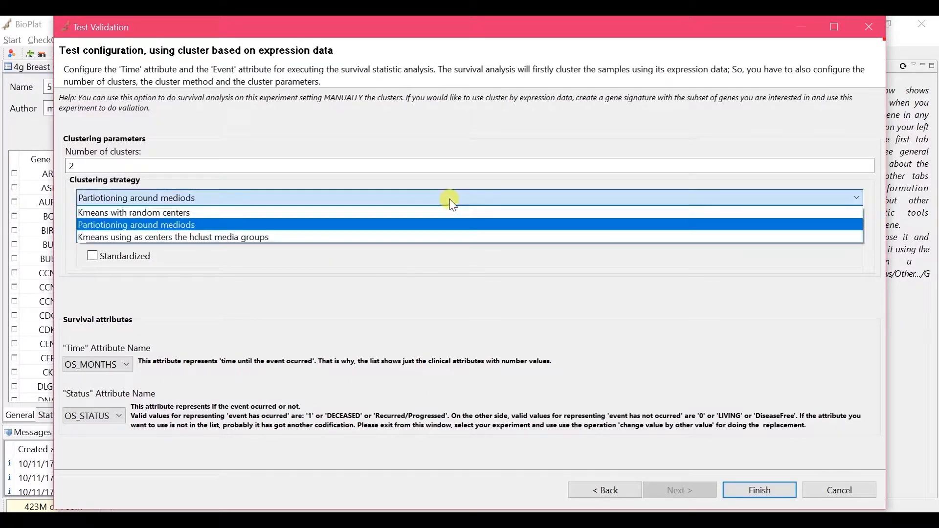
{"action": "left_click", "coordinate": [449, 200]}
{"action": "left_click", "coordinate": [205, 235]}
{"action": "left_click", "coordinate": [189, 248]}
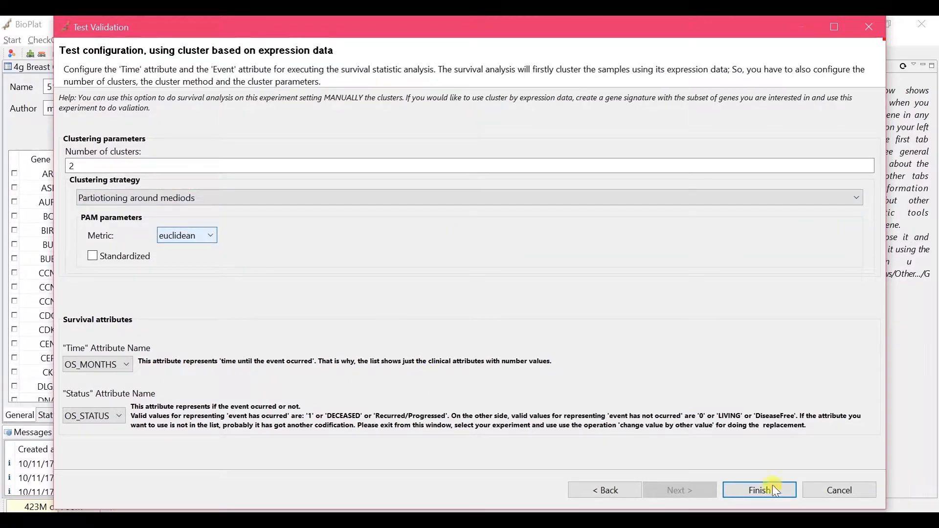
{"action": "left_click", "coordinate": [774, 489]}
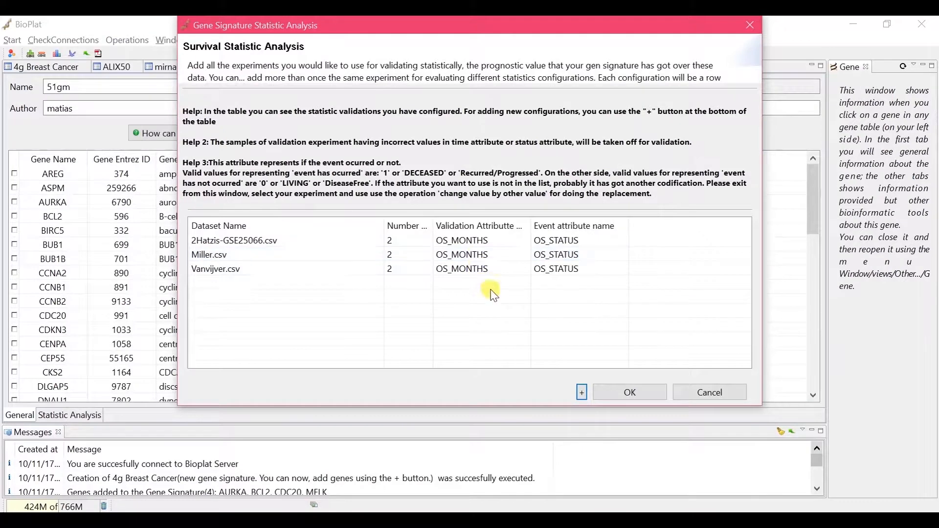
- Run the configured survival validations on 51gm, open the statistic analysis results and widen the log-rank p-value column
{"action": "left_click", "coordinate": [629, 392]}
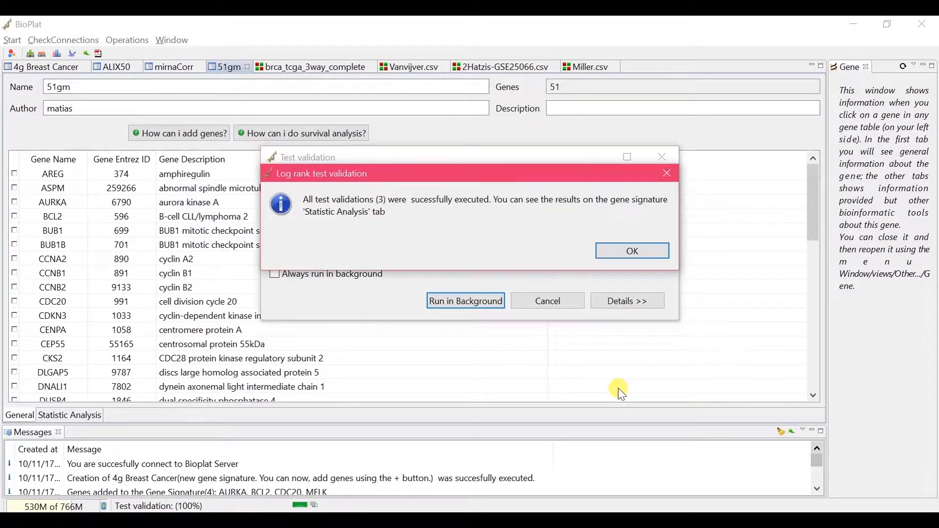
{"action": "left_click", "coordinate": [644, 252]}
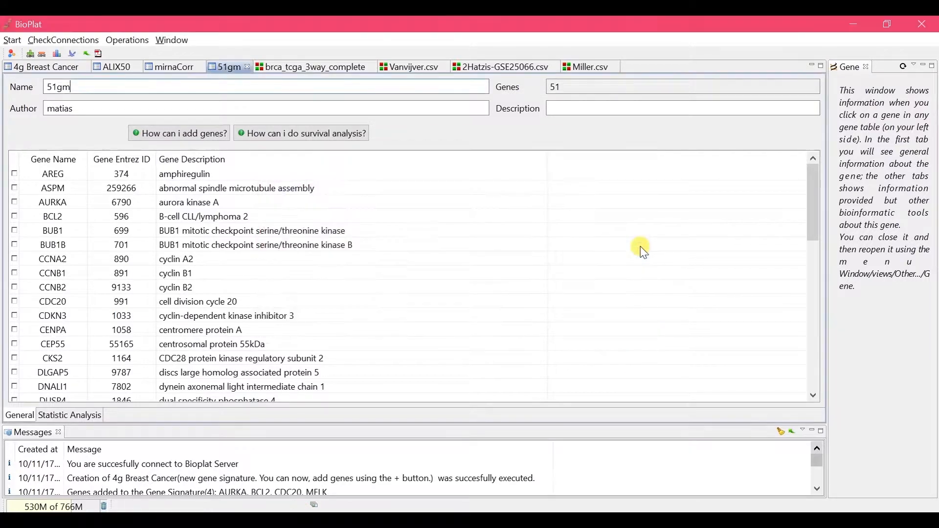
{"action": "left_click", "coordinate": [73, 416]}
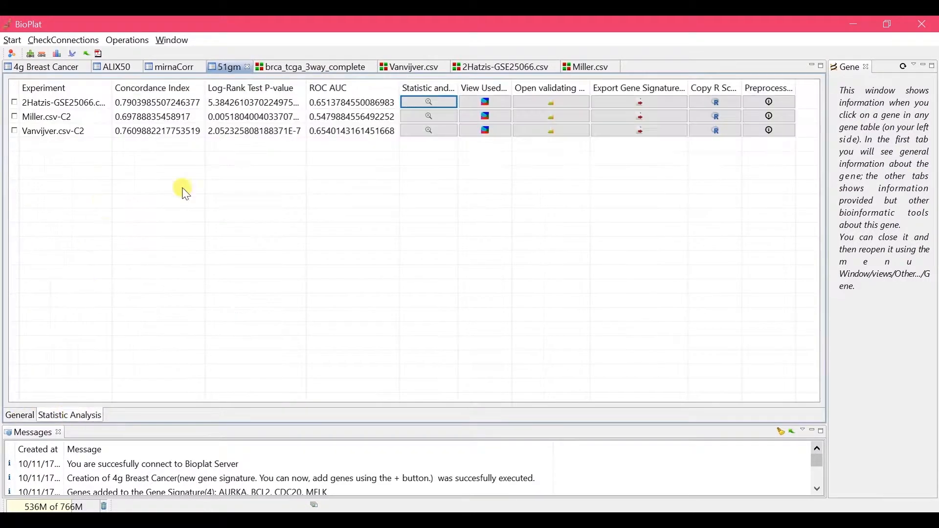
{"action": "left_click_drag", "start_coordinate": [303, 88], "coordinate": [318, 89]}
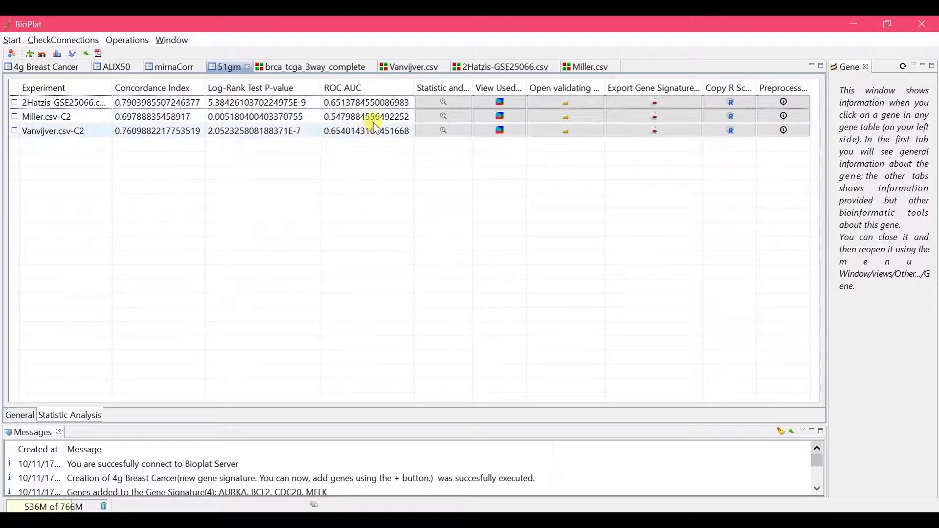
- Examine the log-rank test, concordance index, ROC, heatmap and Kaplan-Meier results of the 2Hatzis-GSE25066.csv validation
{"action": "left_click", "coordinate": [444, 103]}
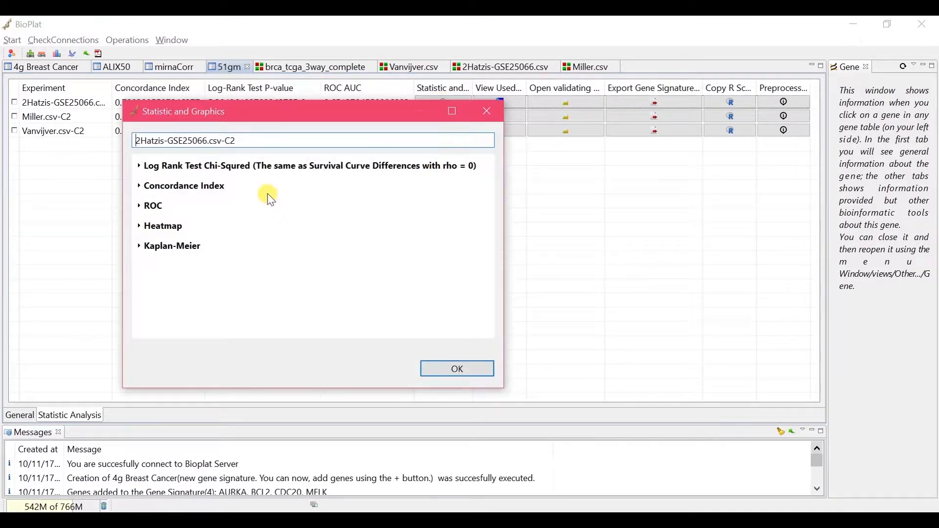
{"action": "left_click", "coordinate": [264, 170]}
{"action": "left_click", "coordinate": [211, 228]}
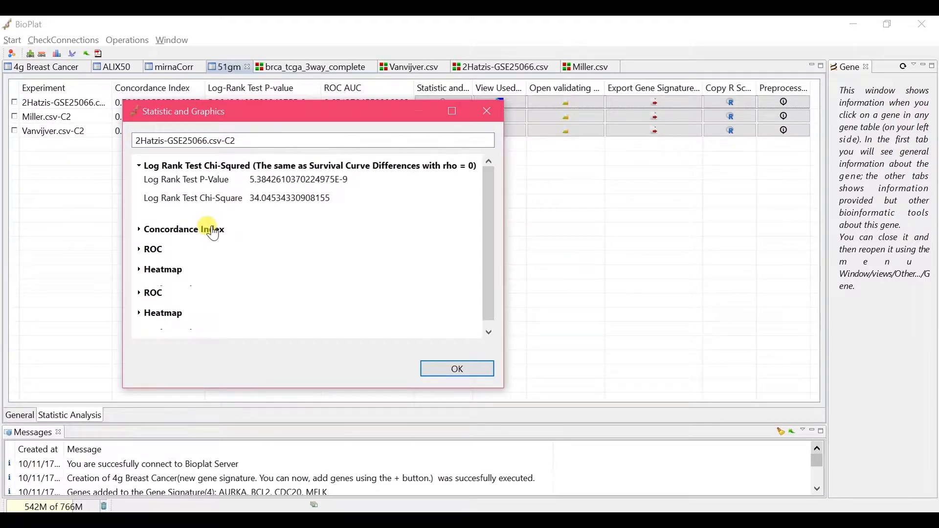
{"action": "scroll", "coordinate": [483, 247], "scroll_direction": "down", "scroll_amount": 1}
{"action": "left_click", "coordinate": [147, 286]}
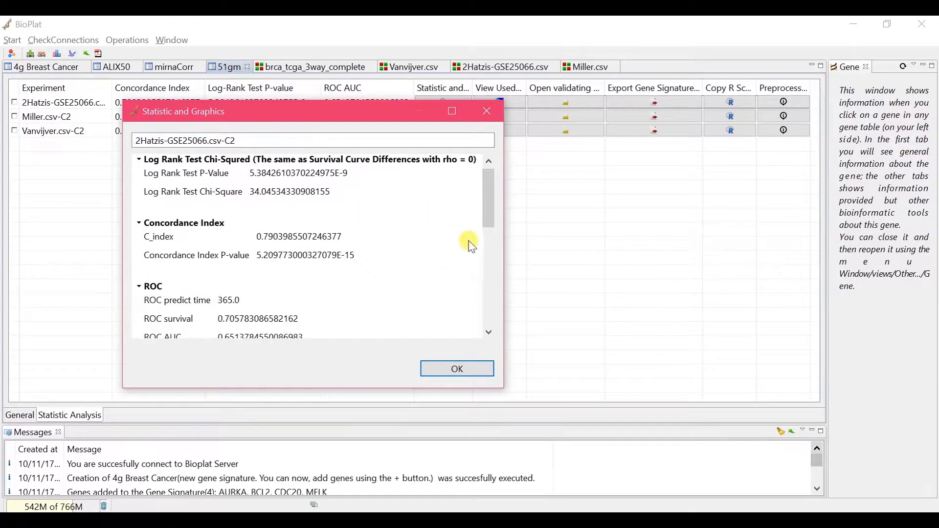
{"action": "left_click_drag", "start_coordinate": [483, 218], "coordinate": [481, 324]}
{"action": "left_click", "coordinate": [167, 306]}
{"action": "left_click_drag", "start_coordinate": [496, 266], "coordinate": [486, 321]}
{"action": "left_click", "coordinate": [198, 328]}
{"action": "left_click_drag", "start_coordinate": [481, 268], "coordinate": [488, 304]}
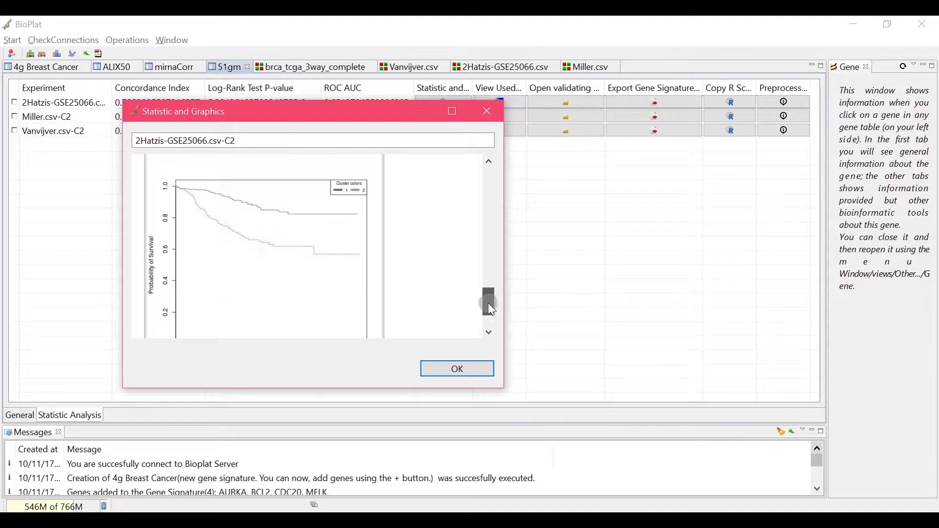
{"action": "left_click", "coordinate": [460, 373]}
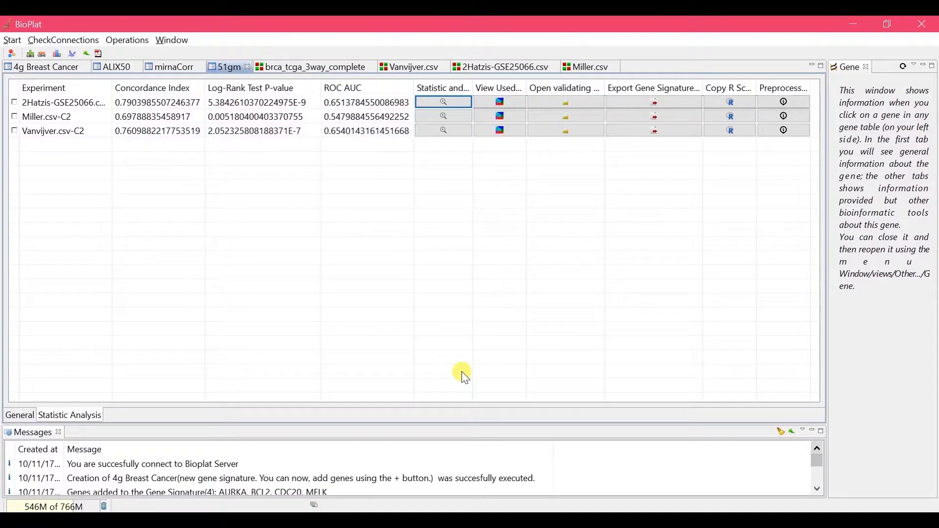
- View the cluster assignment of the samples and the R script for the 2Hatzis-GSE25066.csv validation
{"action": "left_click", "coordinate": [496, 105]}
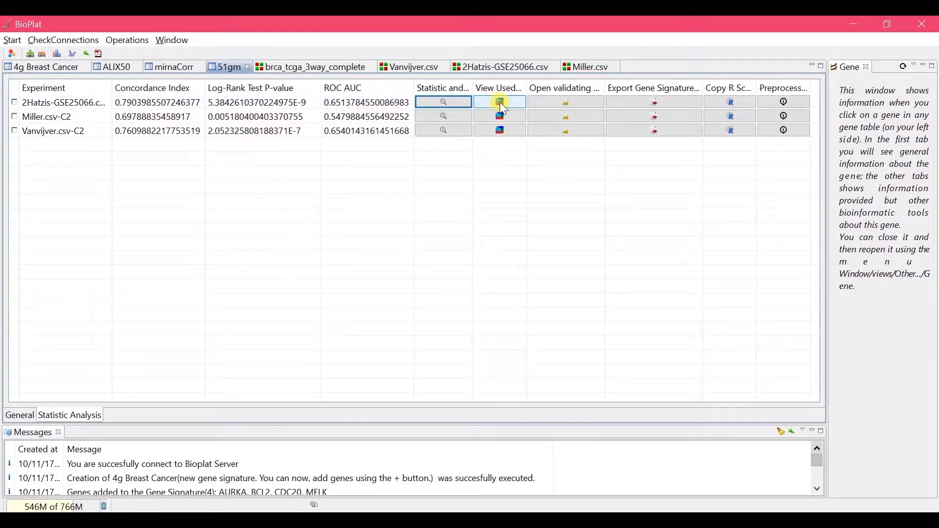
{"action": "left_click", "coordinate": [504, 106]}
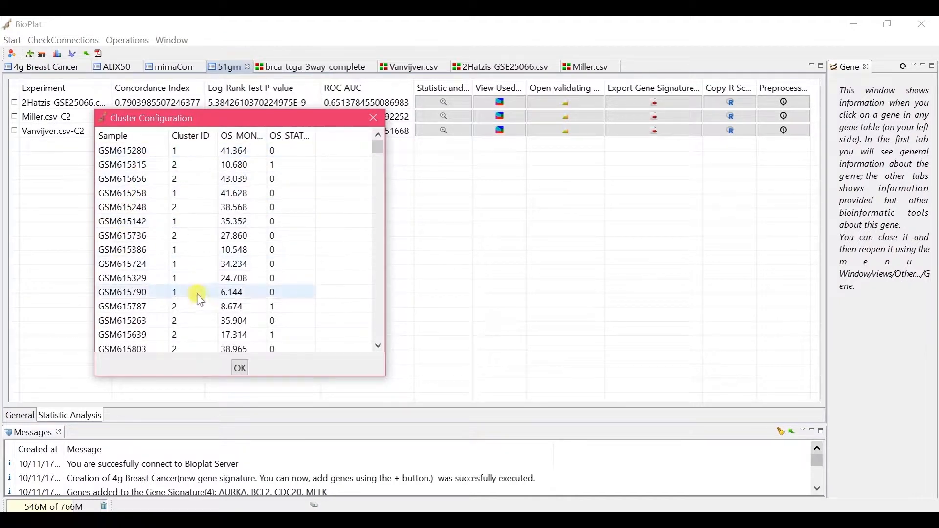
{"action": "left_click", "coordinate": [240, 369]}
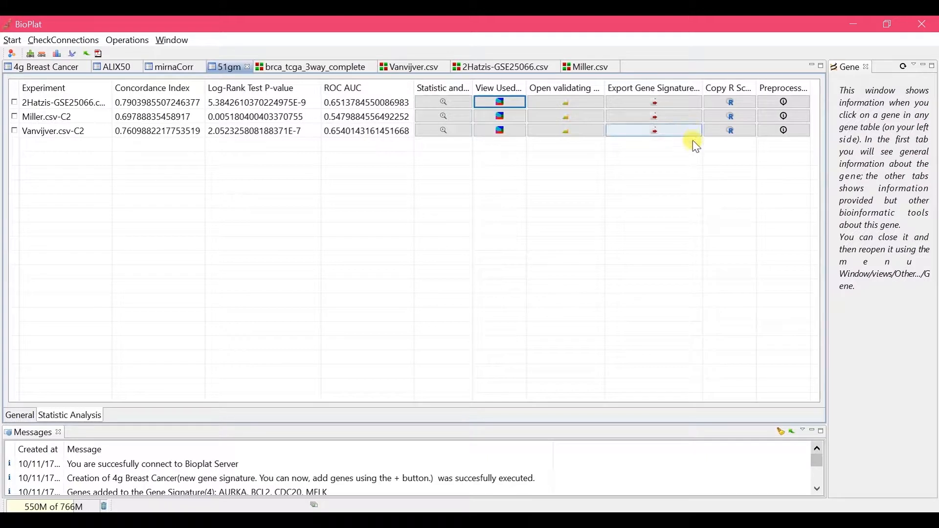
{"action": "left_click", "coordinate": [732, 102]}
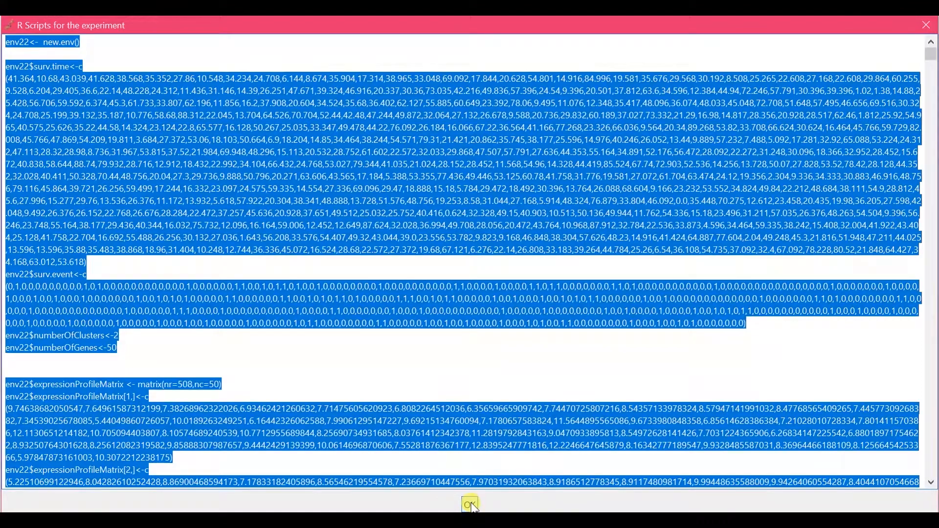
{"action": "left_click", "coordinate": [472, 504]}
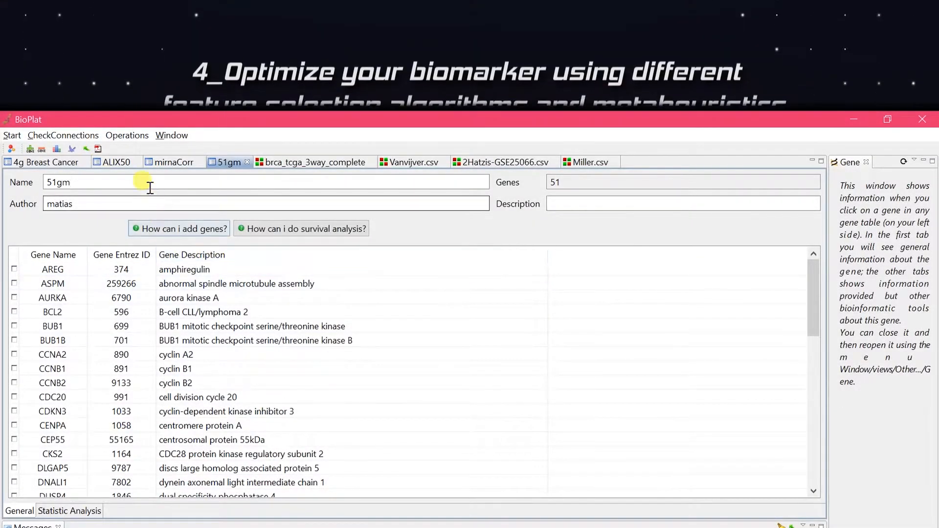
{"action": "left_click", "coordinate": [125, 136]}
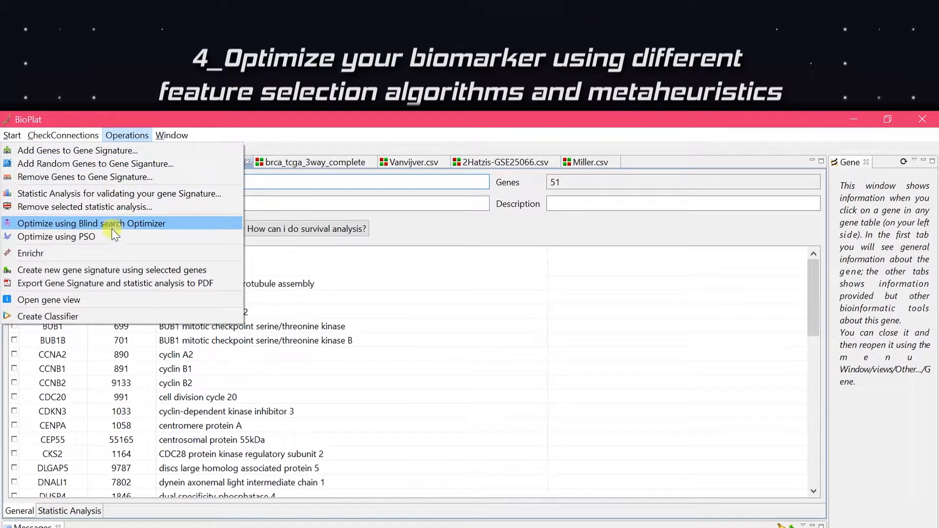
{"action": "left_click", "coordinate": [466, 228]}
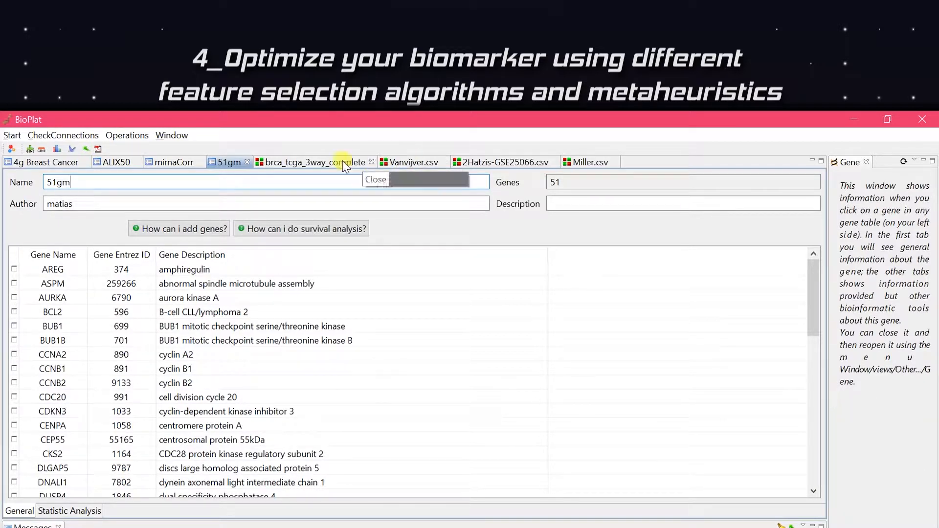
- Split the Vanvijver.csv experiment into training, testing and validation experiments
{"action": "left_click", "coordinate": [414, 163]}
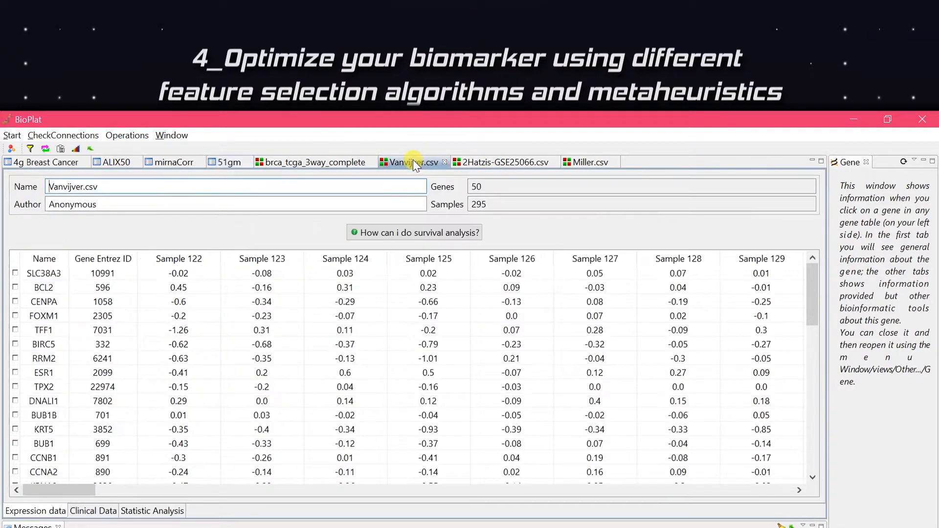
{"action": "left_click", "coordinate": [136, 136]}
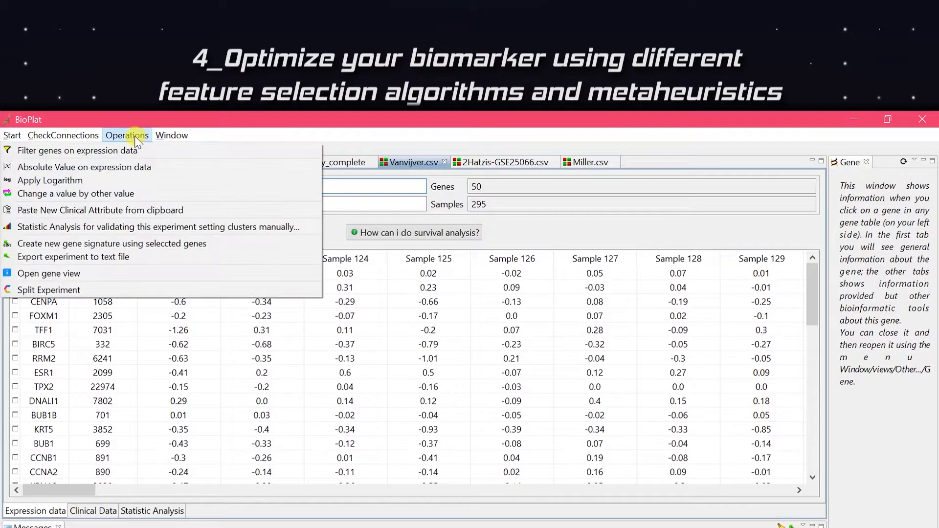
{"action": "left_click", "coordinate": [107, 290]}
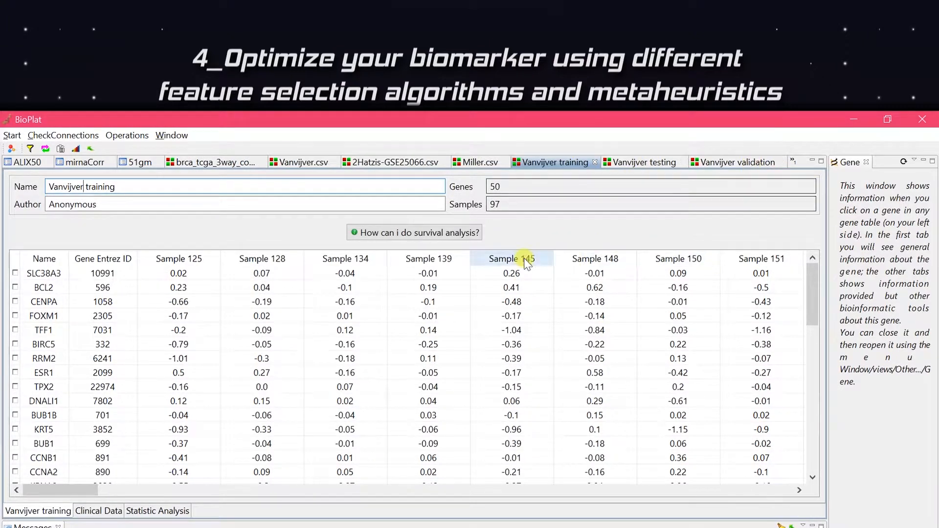
- Start a Blind search optimization of the 51gm gene signature and set the minimum number of genes to 46
{"action": "left_click", "coordinate": [141, 161]}
{"action": "left_click", "coordinate": [114, 137]}
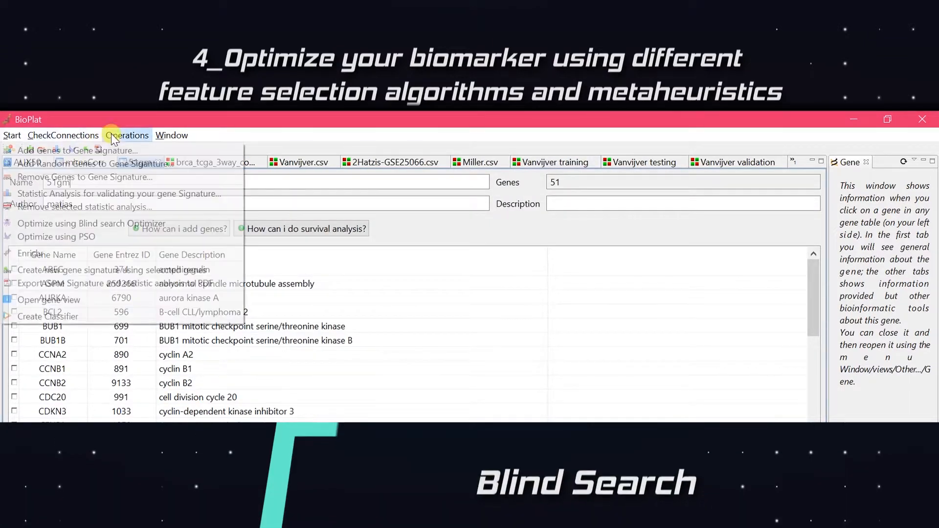
{"action": "left_click", "coordinate": [134, 222]}
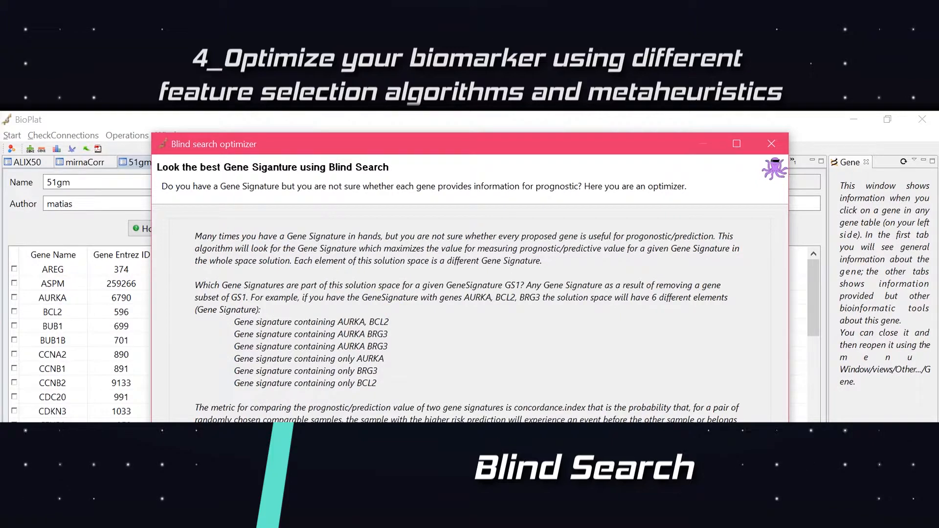
{"action": "key", "text": "Return"}
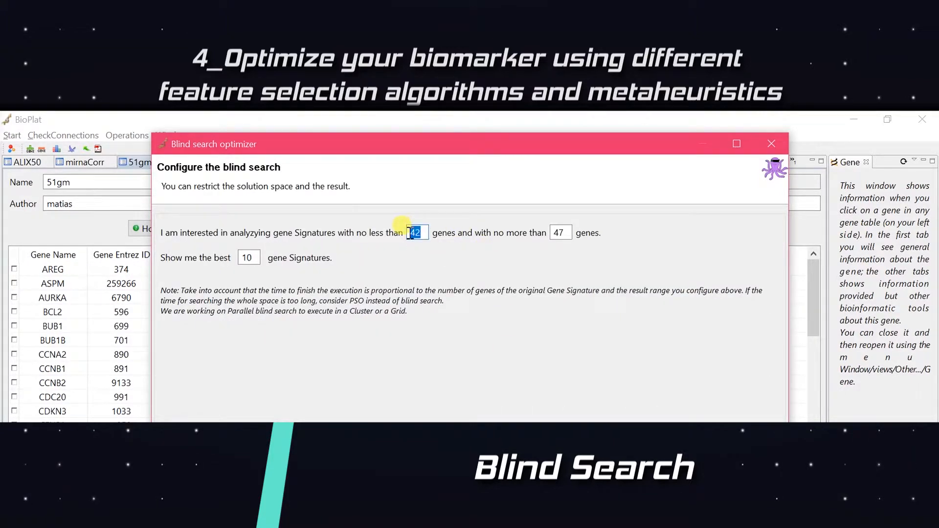
{"action": "type", "text": "6"}
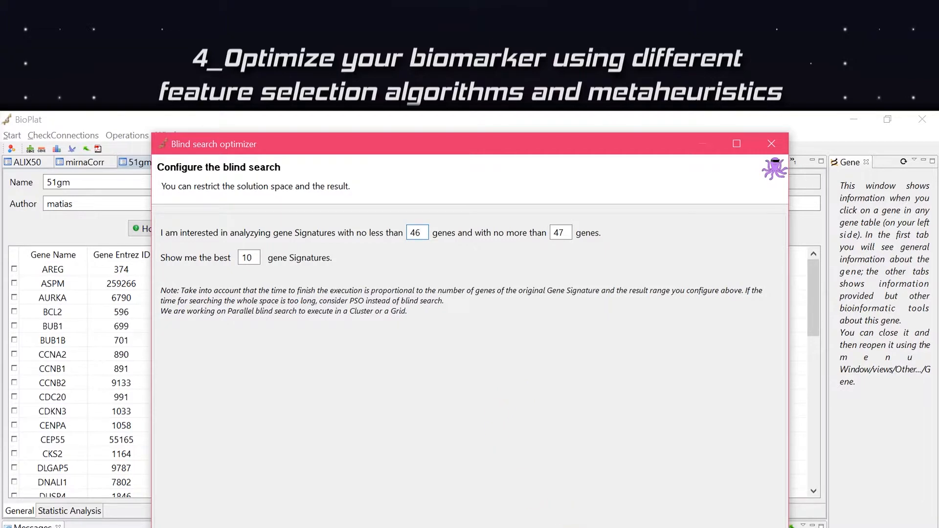
{"action": "key", "text": "Return"}
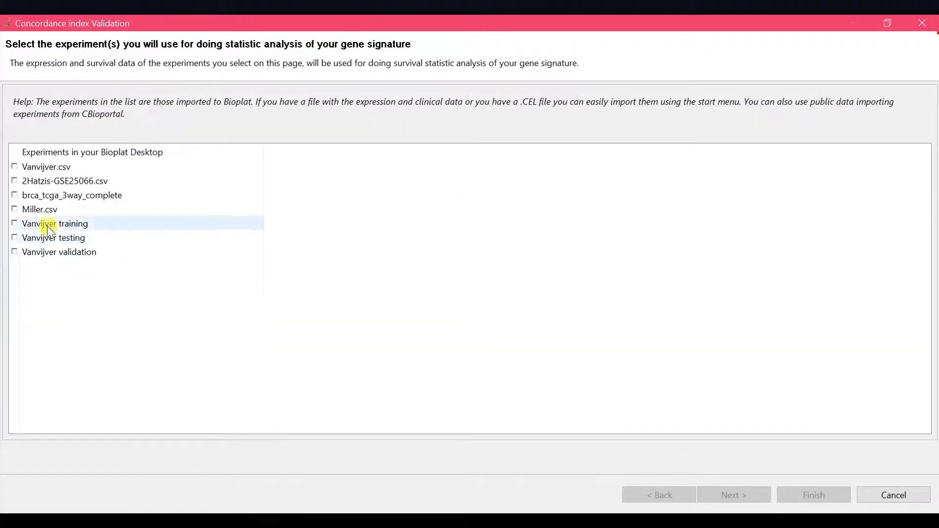
- Choose Vanvijver training as training dataset and Vanvijver testing as testing dataset, each with 2 clusters, OS_MONTHS and OS_STATUS
{"action": "left_click", "coordinate": [14, 223]}
{"action": "left_click", "coordinate": [716, 495]}
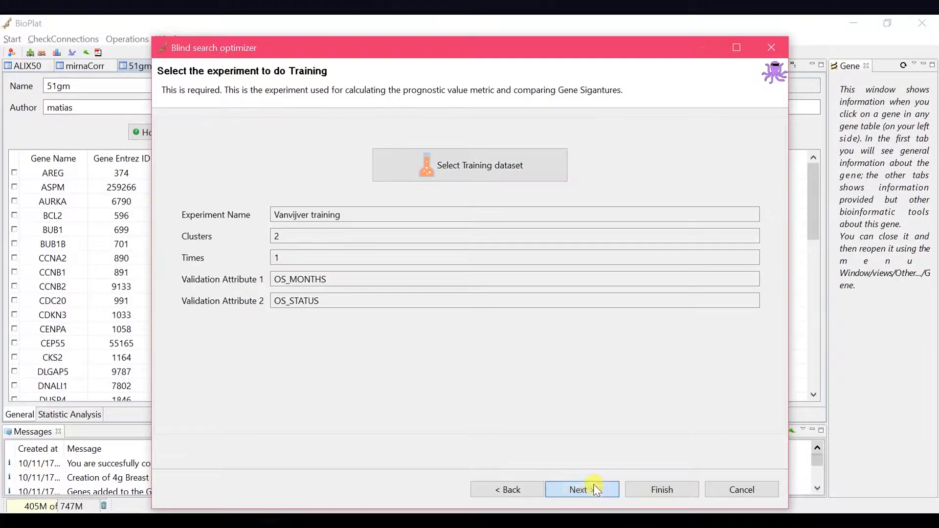
{"action": "left_click", "coordinate": [591, 486]}
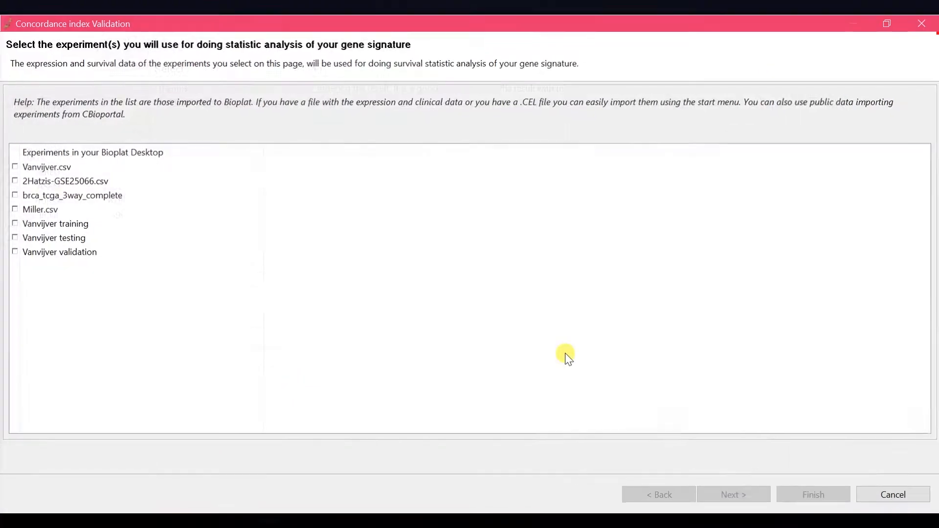
{"action": "left_click", "coordinate": [15, 237]}
{"action": "left_click", "coordinate": [722, 494]}
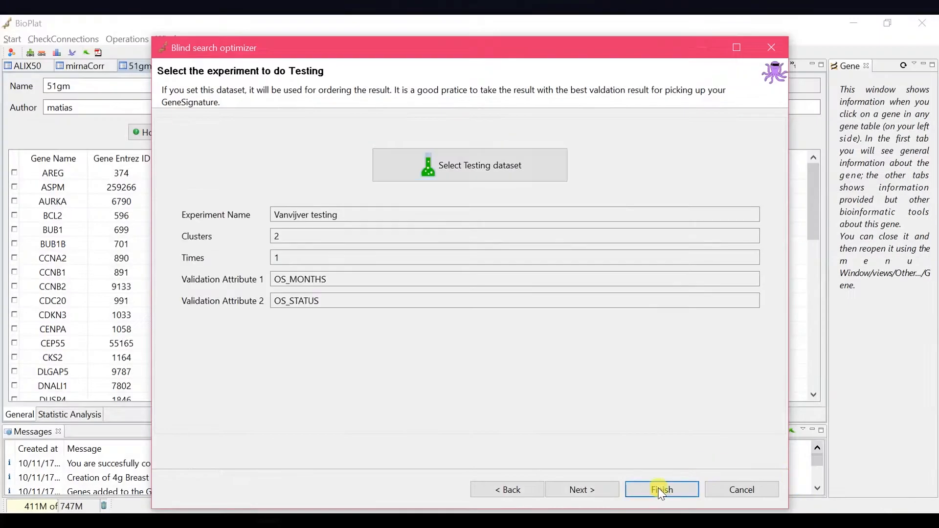
- Choose Vanvijver validation as validation dataset with 2 clusters, partitioning around medoids, euclidean metric, OS_MONTHS and OS_STATUS, and run the blind search
{"action": "left_click", "coordinate": [581, 488]}
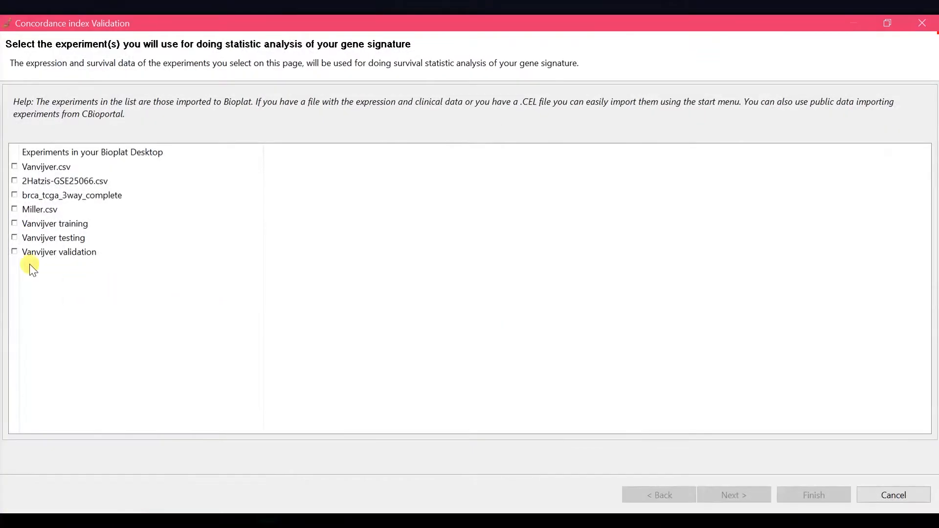
{"action": "left_click", "coordinate": [14, 251]}
{"action": "left_click", "coordinate": [740, 489]}
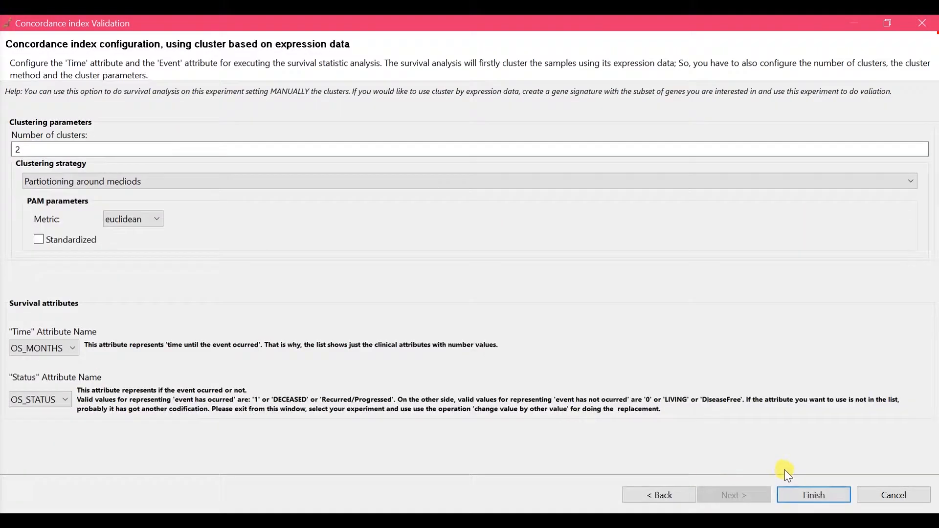
{"action": "left_click", "coordinate": [815, 488]}
{"action": "left_click", "coordinate": [661, 488]}
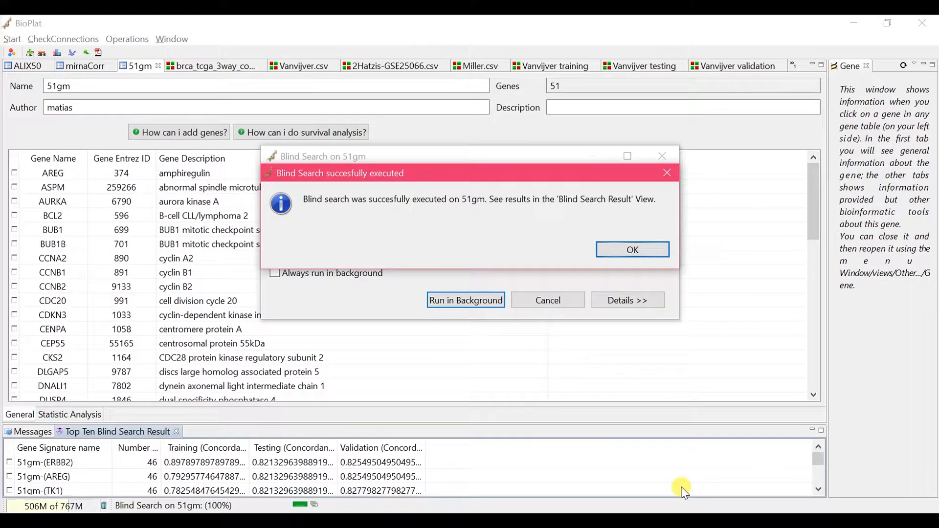
{"action": "left_click", "coordinate": [642, 246]}
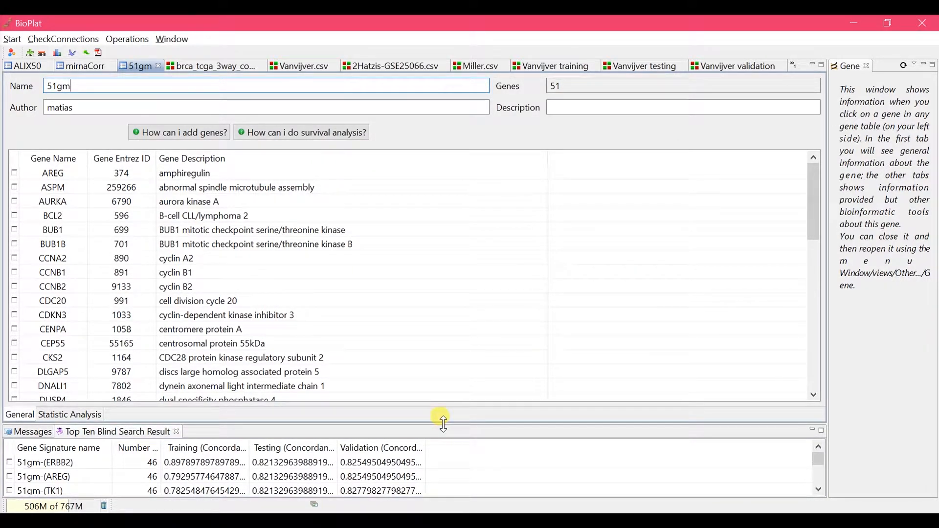
- Enlarge the blind search results area and widen the training, testing and validation concordance index columns
{"action": "left_click_drag", "start_coordinate": [441, 420], "coordinate": [433, 340]}
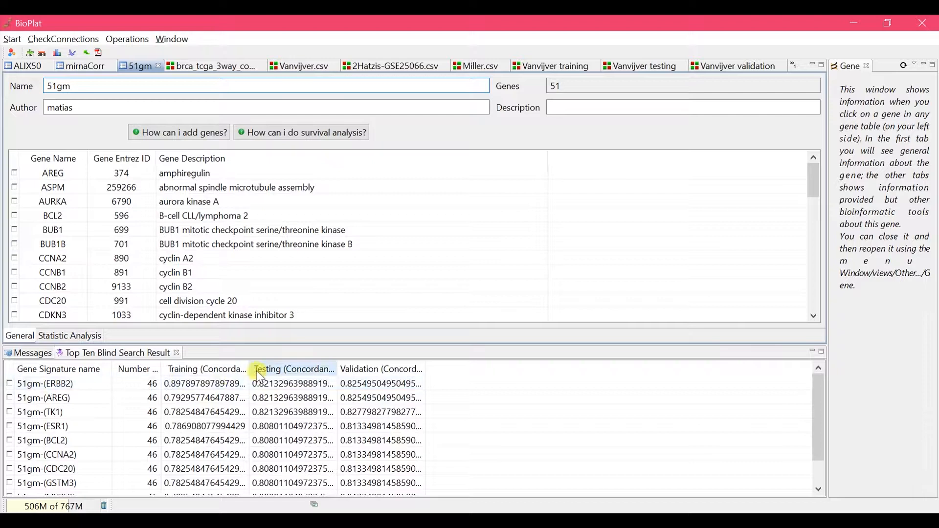
{"action": "left_click_drag", "start_coordinate": [249, 369], "coordinate": [276, 369]}
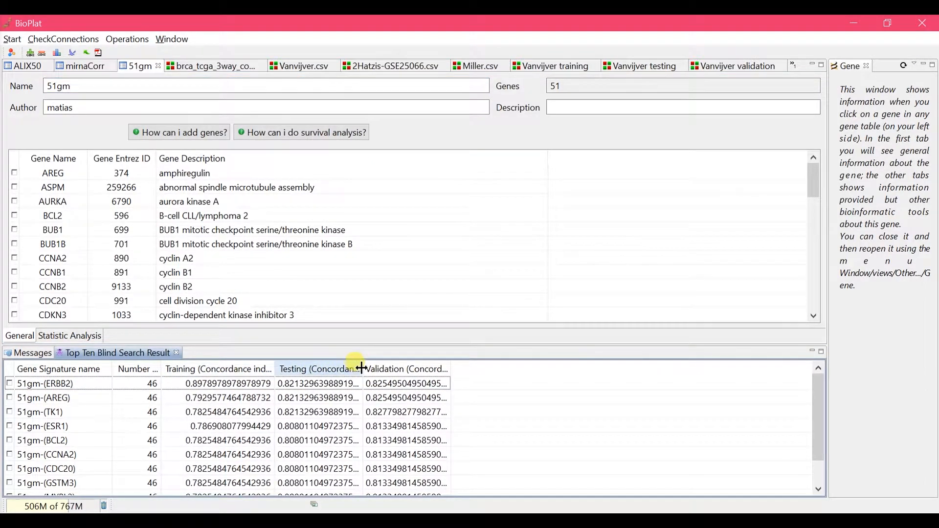
{"action": "left_click_drag", "start_coordinate": [361, 369], "coordinate": [377, 368]}
{"action": "double_click", "coordinate": [465, 368]}
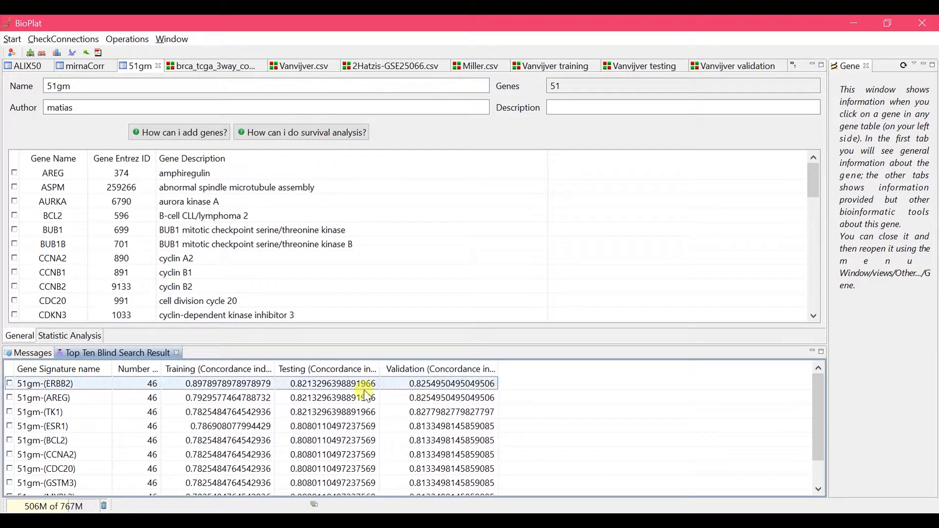
- Open the 51gm-(ERBB2) gene signature from the blind search results
{"action": "left_click", "coordinate": [11, 385]}
{"action": "right_click", "coordinate": [54, 386]}
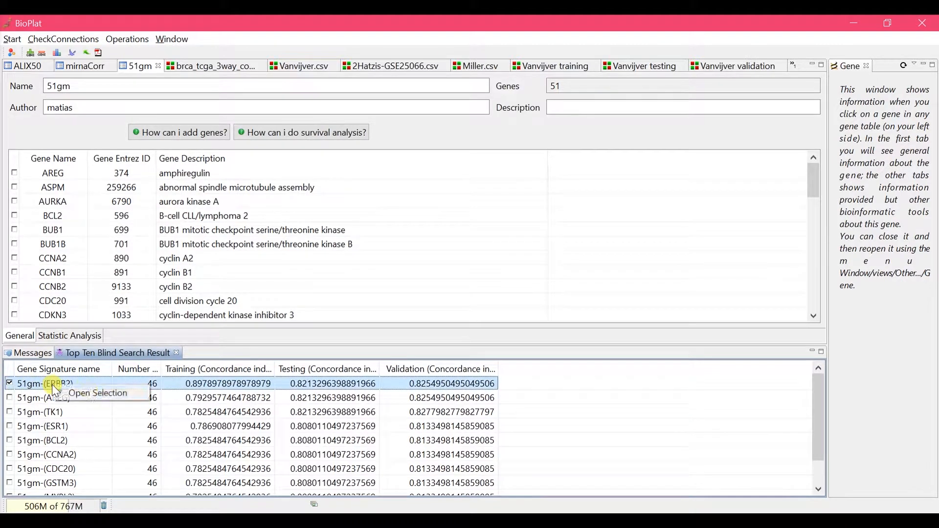
{"action": "left_click", "coordinate": [95, 395]}
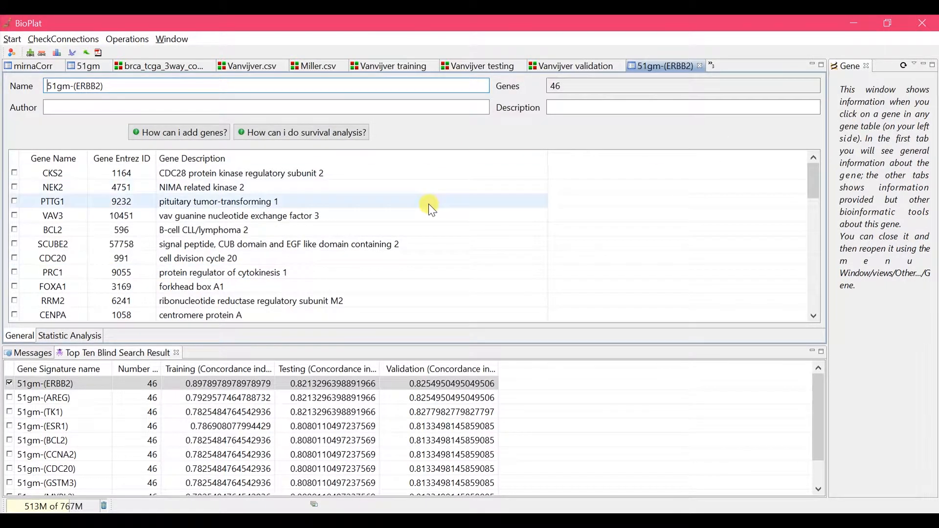
- Start a PSO optimization of the 51gm gene signature with 2 particles and 2 rounds
{"action": "left_click", "coordinate": [84, 66]}
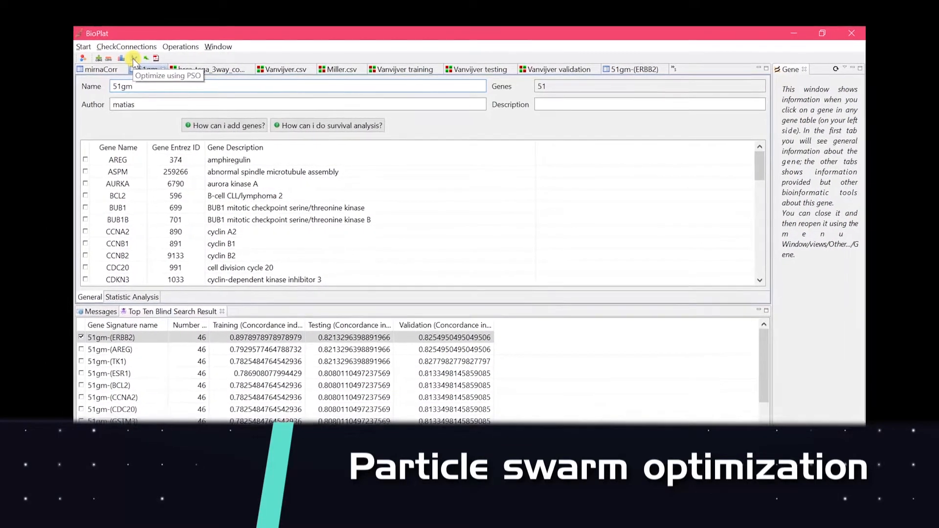
{"action": "left_click", "coordinate": [141, 59]}
{"action": "left_click", "coordinate": [558, 410]}
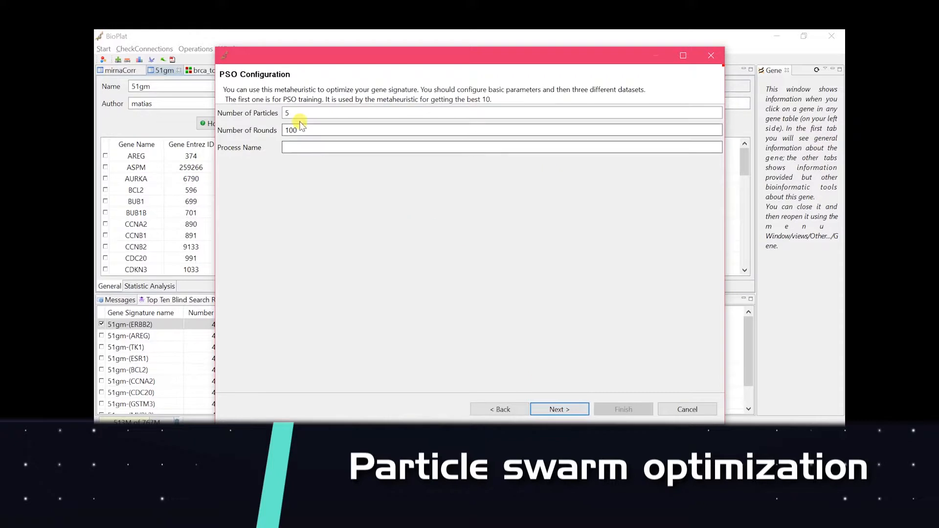
{"action": "left_click", "coordinate": [303, 114]}
{"action": "double_click", "coordinate": [303, 114]}
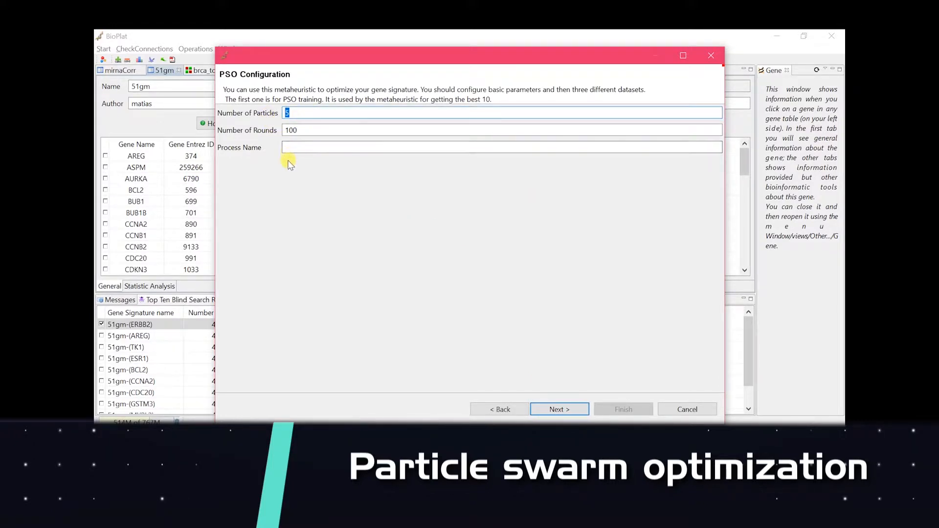
{"action": "type", "text": "2"}
{"action": "double_click", "coordinate": [289, 130]}
{"action": "type", "text": "2"}
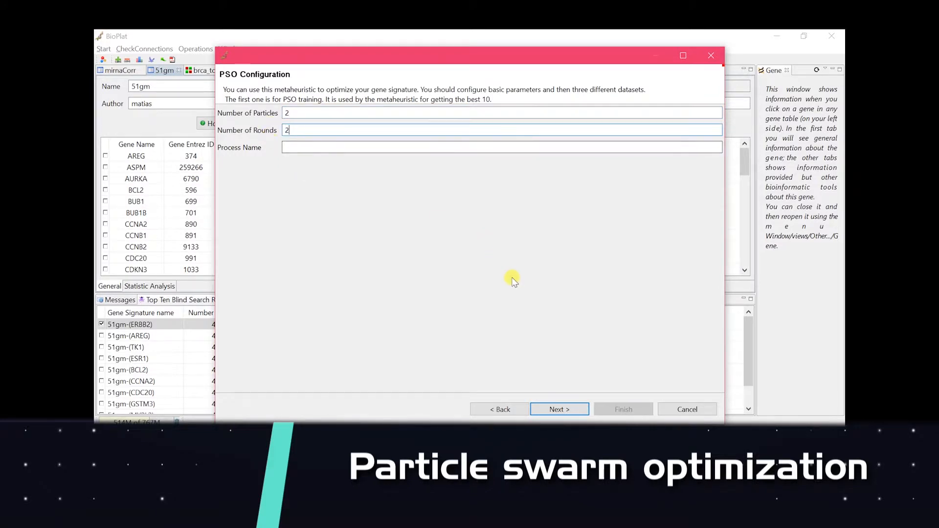
{"action": "left_click", "coordinate": [575, 411]}
- Choose Vanvijver training as training dataset with 2 clusters, partitioning around medoids, euclidean metric, OS_MONTHS and OS_STATUS
{"action": "left_click", "coordinate": [479, 164]}
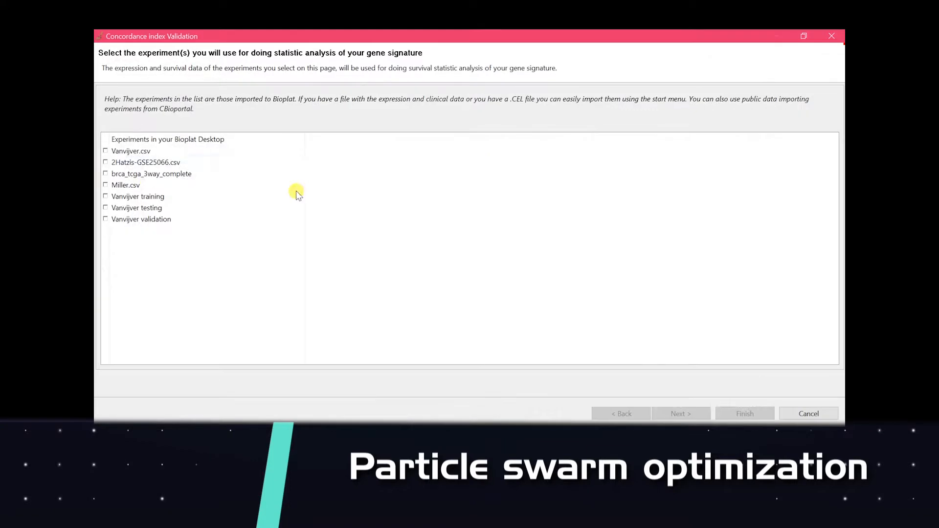
{"action": "left_click", "coordinate": [106, 197]}
{"action": "left_click", "coordinate": [677, 413]}
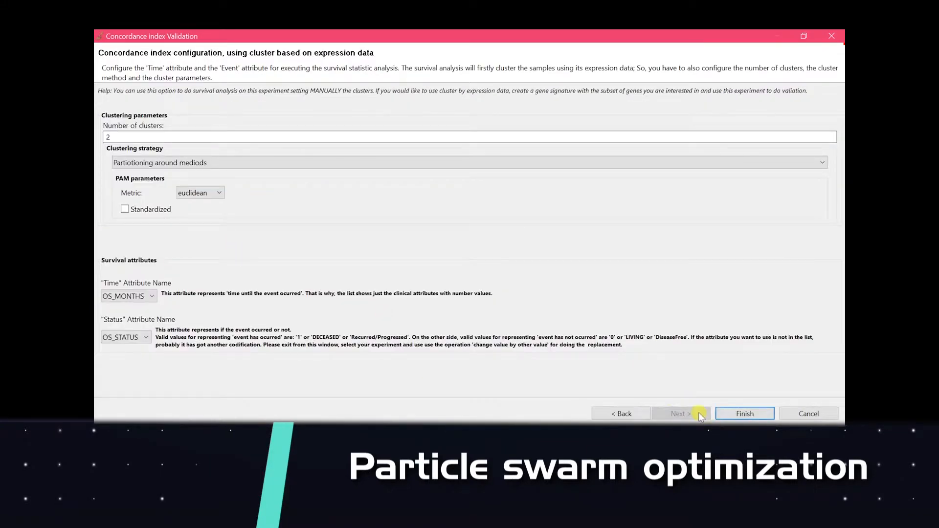
{"action": "left_click", "coordinate": [745, 414]}
{"action": "left_click", "coordinate": [559, 409]}
- Choose Vanvijver testing as testing dataset, accepting the proposed clustering and survival attributes
{"action": "left_click", "coordinate": [486, 154]}
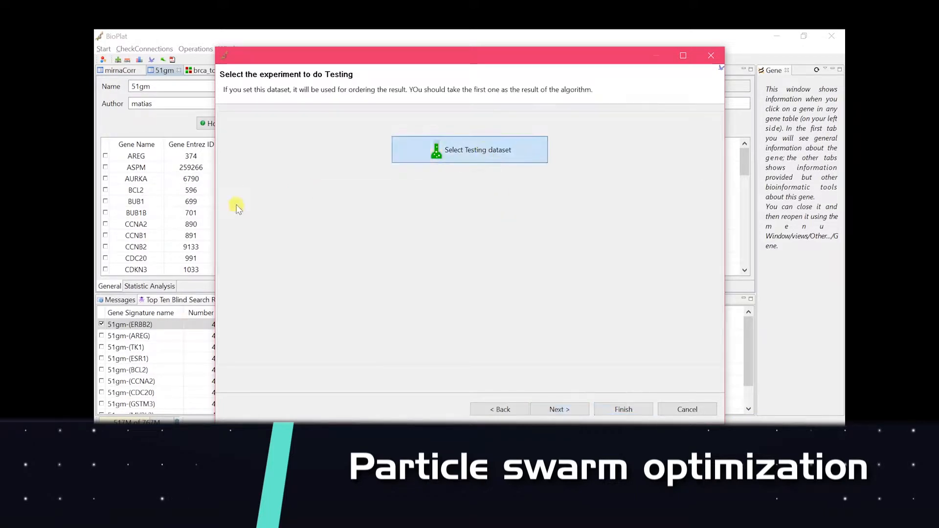
{"action": "left_click", "coordinate": [106, 207]}
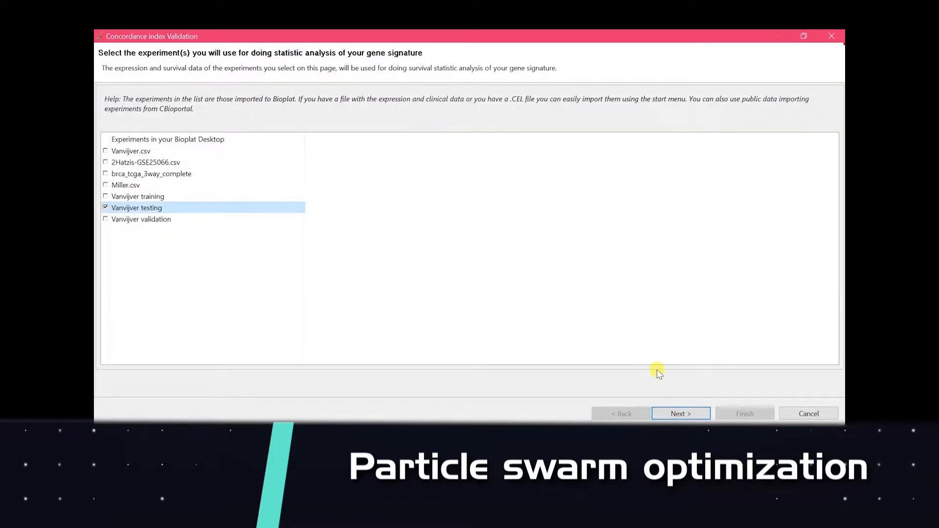
{"action": "left_click", "coordinate": [691, 414]}
{"action": "left_click", "coordinate": [738, 413]}
{"action": "left_click", "coordinate": [587, 412]}
- Choose Vanvijver validation as validation dataset with 2 clusters, OS_MONTHS and OS_STATUS, and run the PSO optimization
{"action": "left_click", "coordinate": [396, 161]}
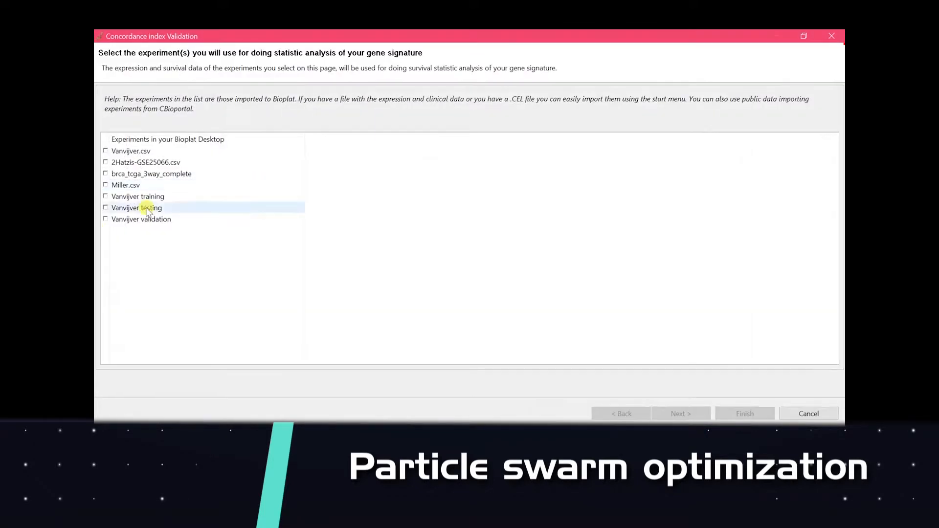
{"action": "left_click", "coordinate": [105, 219]}
{"action": "left_click", "coordinate": [703, 414]}
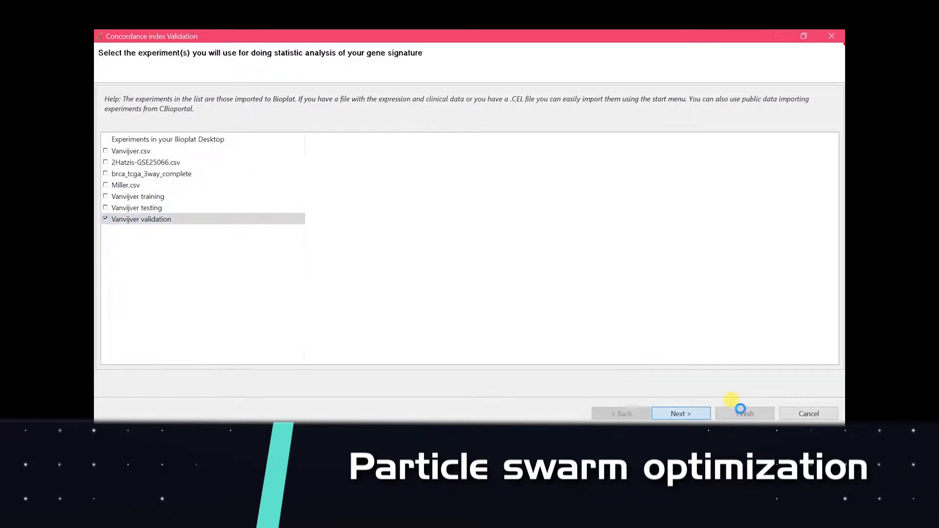
{"action": "left_click", "coordinate": [745, 412]}
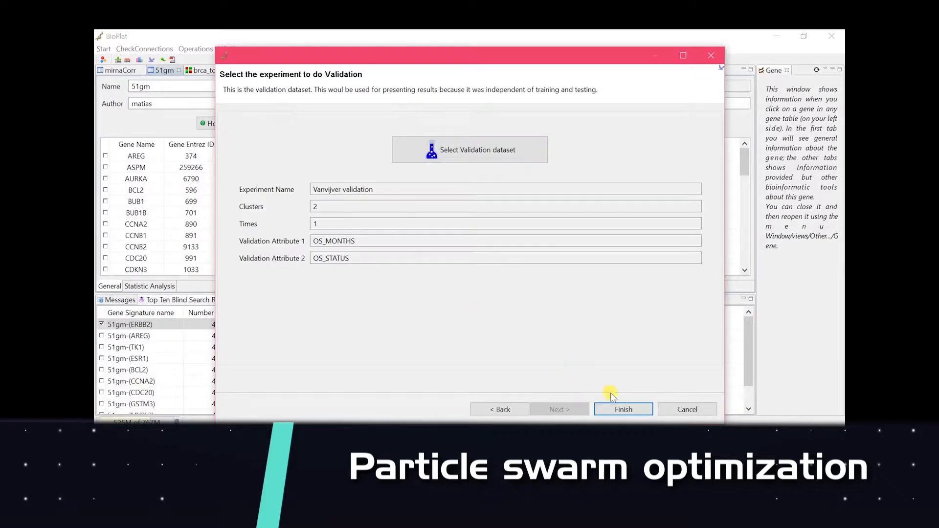
{"action": "left_click", "coordinate": [619, 409]}
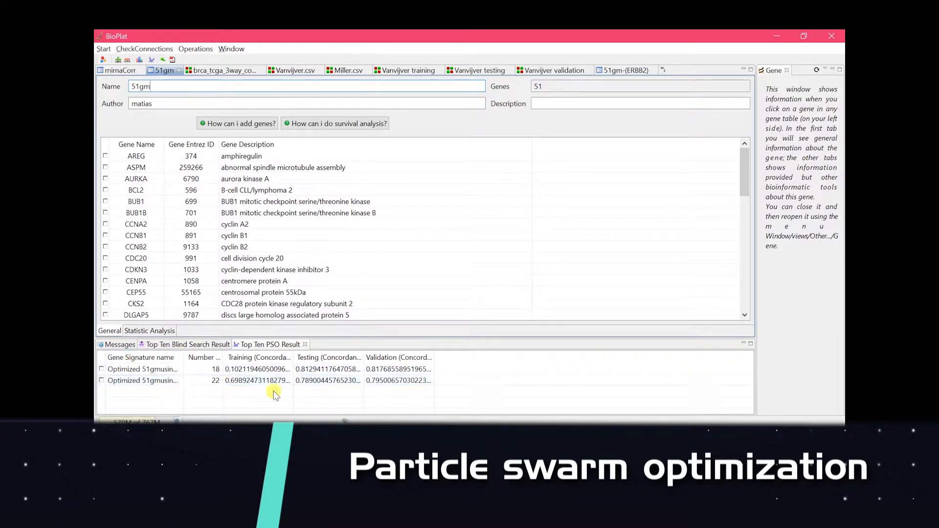
- Open the 18-gene optimized signature from the PSO results
{"action": "left_click", "coordinate": [101, 369]}
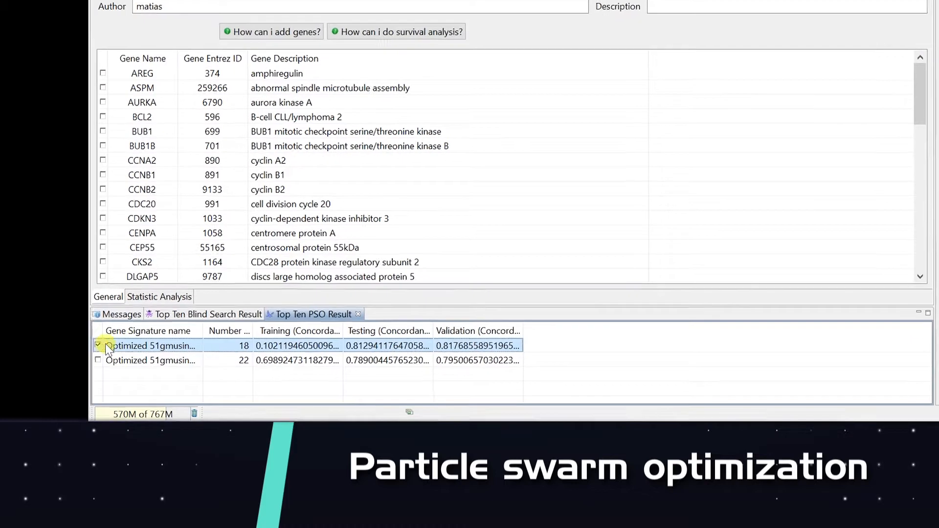
{"action": "right_click", "coordinate": [135, 344]}
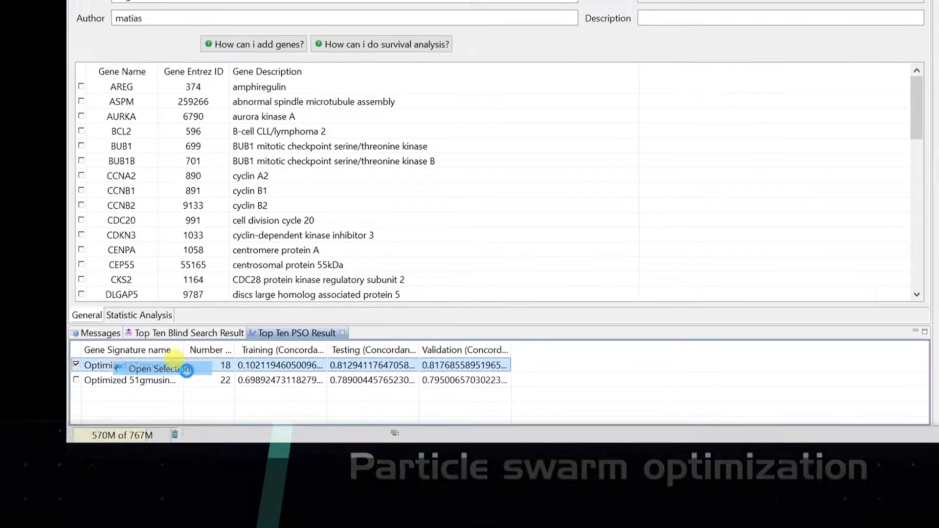
{"action": "left_click", "coordinate": [210, 346]}
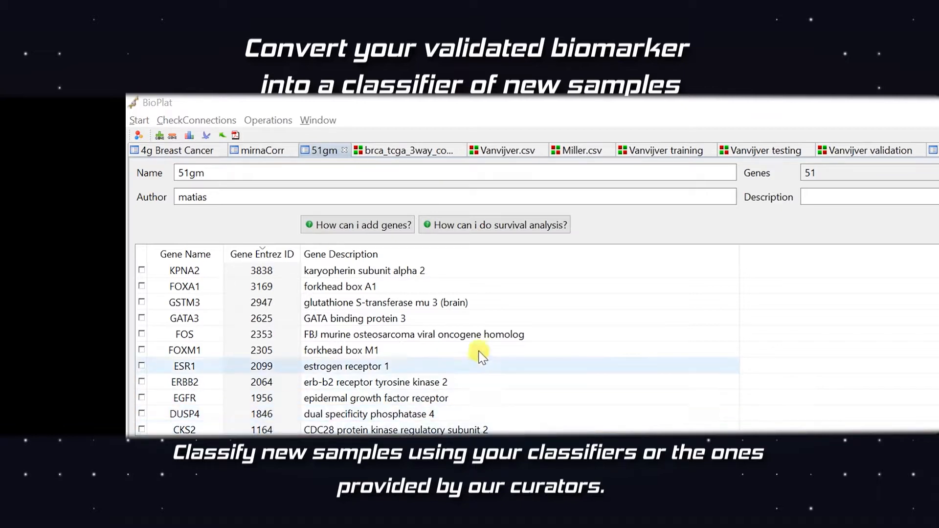
- Examine the Kaplan-Meier survival curves of the Vanvijver training-C2 validation of the 4g Breast Cancer signature
{"action": "scroll", "coordinate": [471, 342], "scroll_direction": "down", "scroll_amount": 3}
{"action": "scroll", "coordinate": [468, 343], "scroll_direction": "down", "scroll_amount": 1}
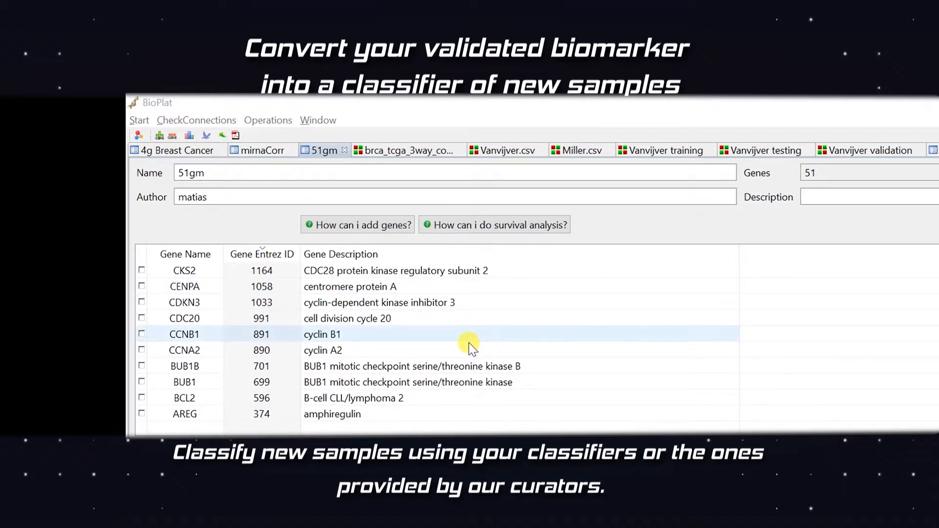
{"action": "left_click", "coordinate": [185, 153]}
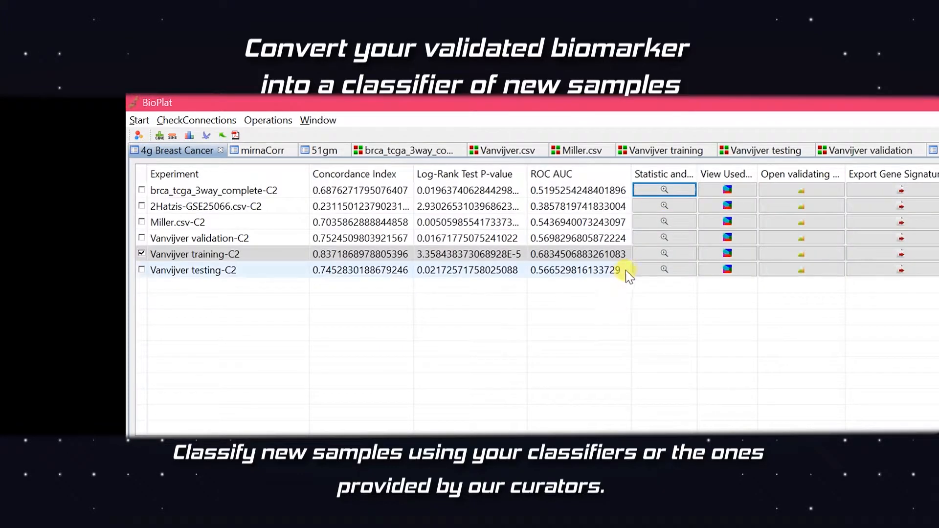
{"action": "left_click", "coordinate": [663, 253]}
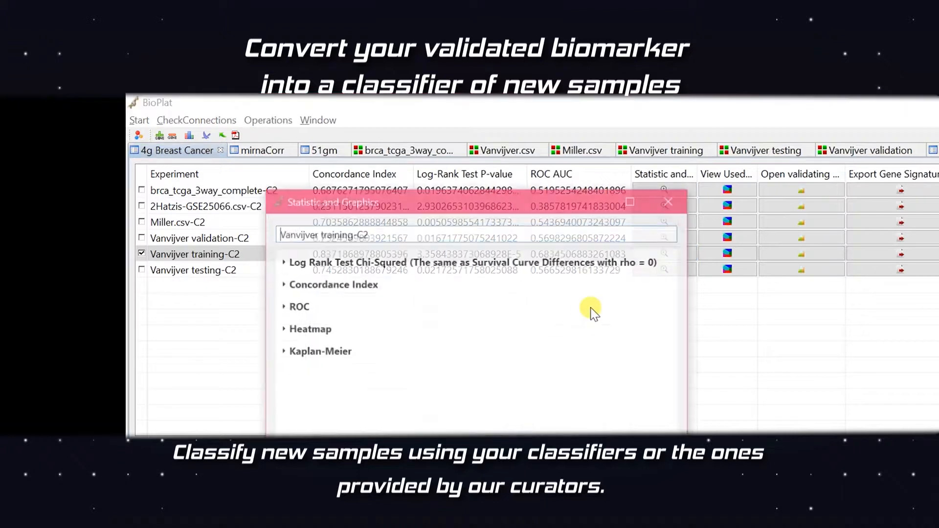
{"action": "left_click", "coordinate": [332, 351]}
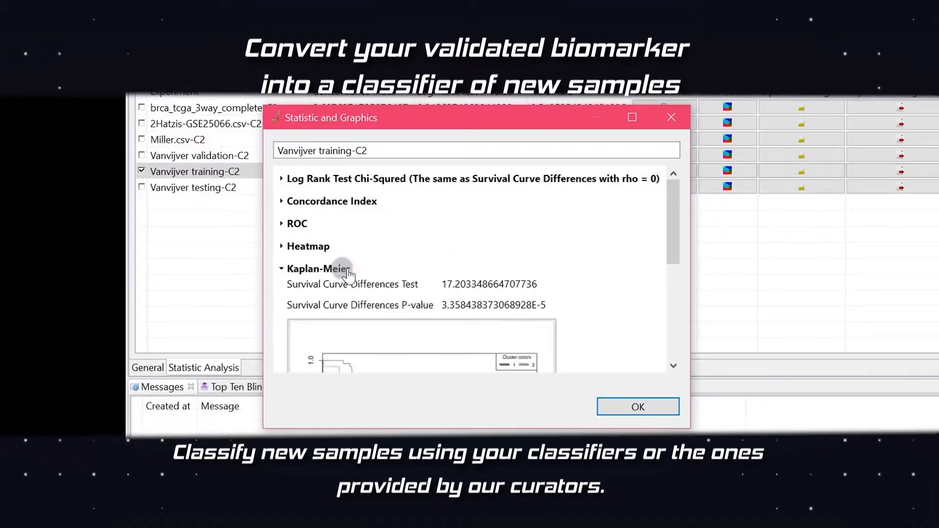
{"action": "left_click_drag", "start_coordinate": [670, 327], "coordinate": [668, 386]}
{"action": "left_click_drag", "start_coordinate": [668, 303], "coordinate": [668, 319]}
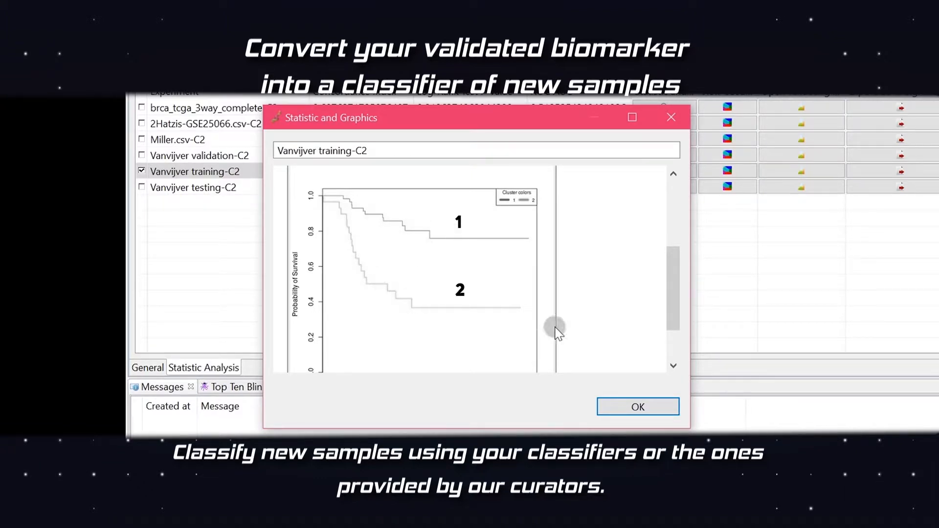
{"action": "left_click", "coordinate": [635, 406]}
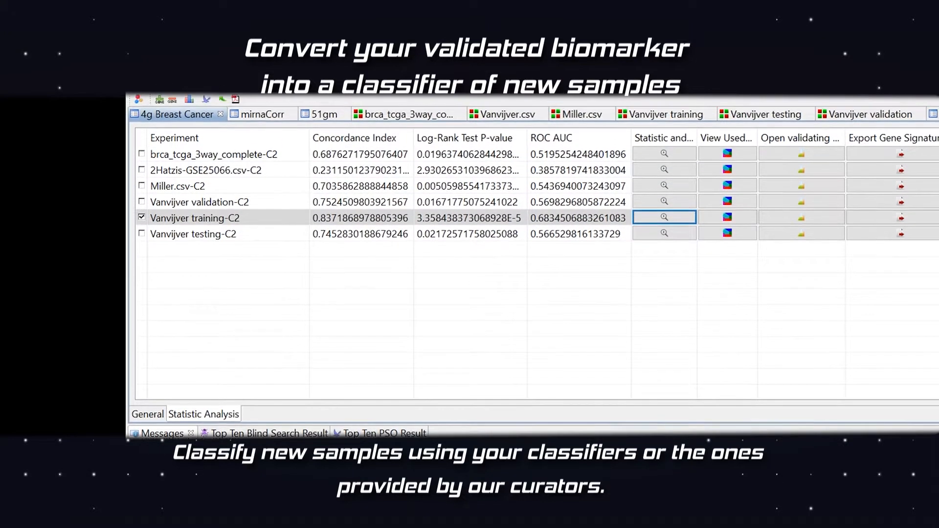
- Create a classifier named 3g-demo from the Vanvijver training-C2 analysis, naming risk group 1 low and also naming risk group 2
{"action": "left_click", "coordinate": [269, 104]}
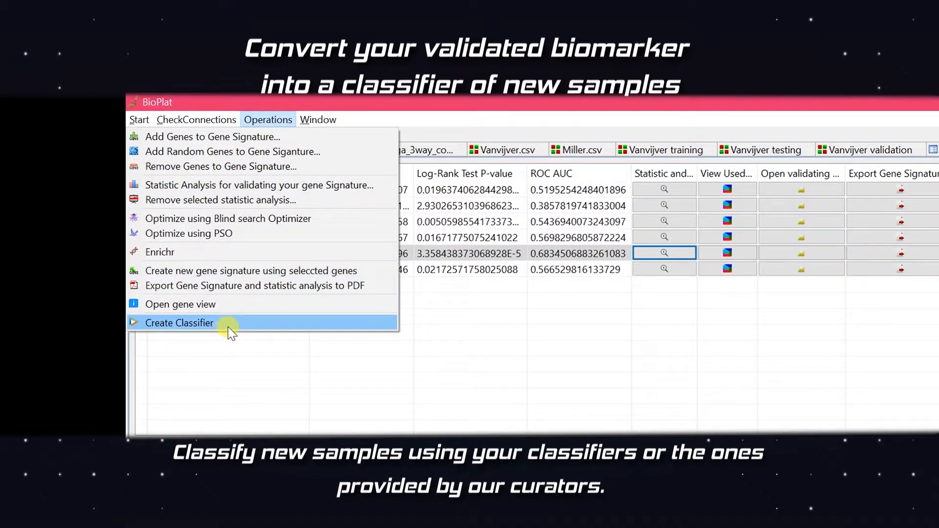
{"action": "left_click", "coordinate": [224, 311]}
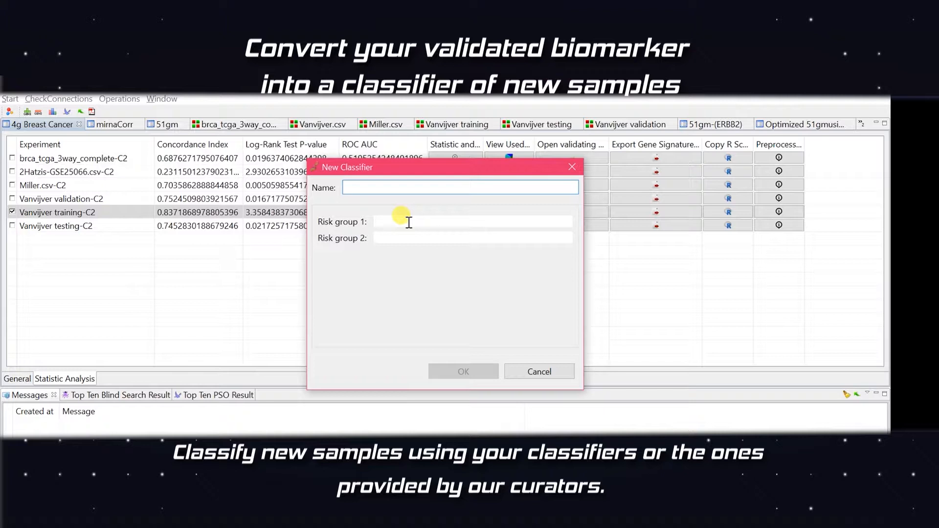
{"action": "type", "text": "3g-demo"}
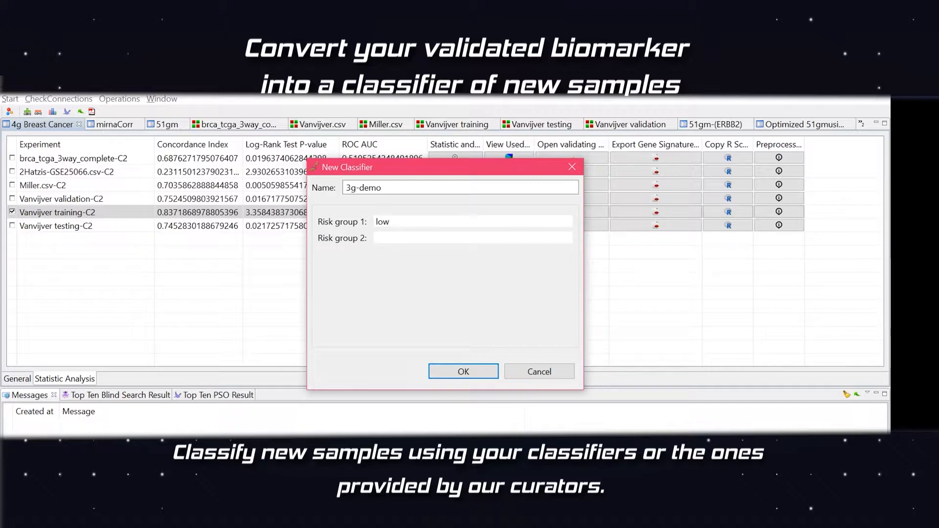
{"action": "left_click", "coordinate": [376, 238]}
{"action": "left_click", "coordinate": [459, 370]}
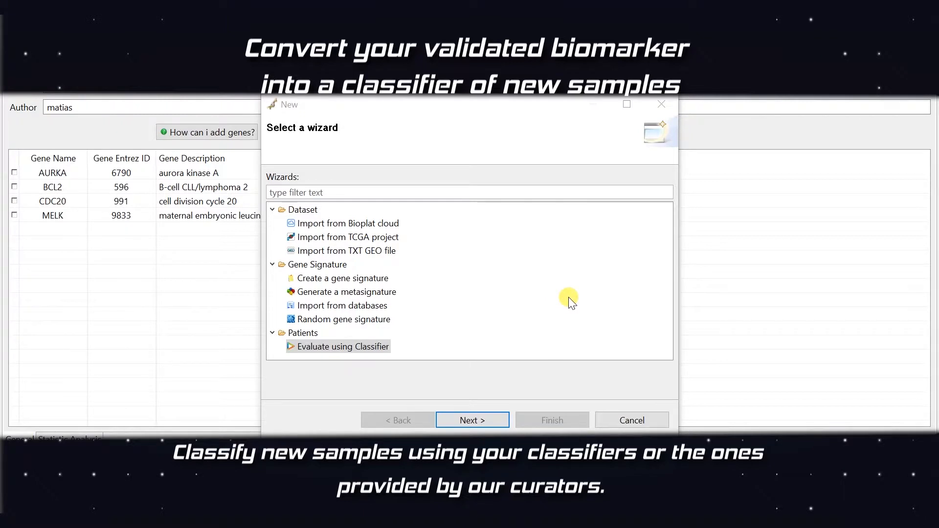
- Start an Evaluate using Classifier wizard, check the gene expression values in LowRisk-Sample120.txt in EditPlus, and return to BioPlat
{"action": "left_click", "coordinate": [375, 348]}
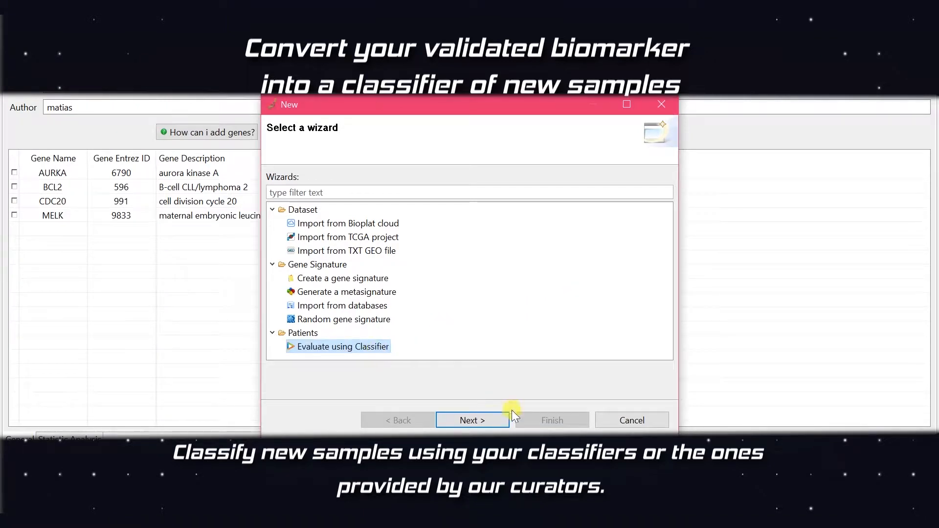
{"action": "left_click", "coordinate": [486, 418]}
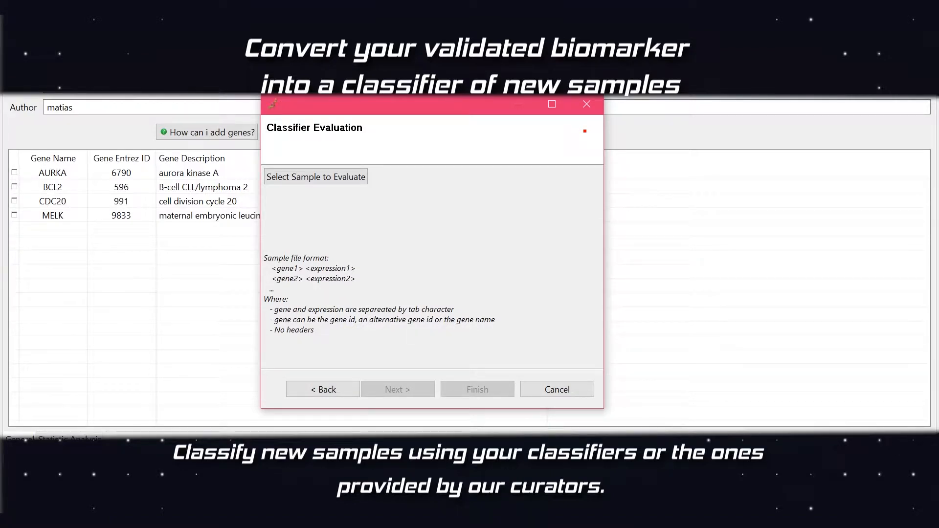
{"action": "key", "text": "alt+Tab"}
{"action": "key", "text": "Tab"}
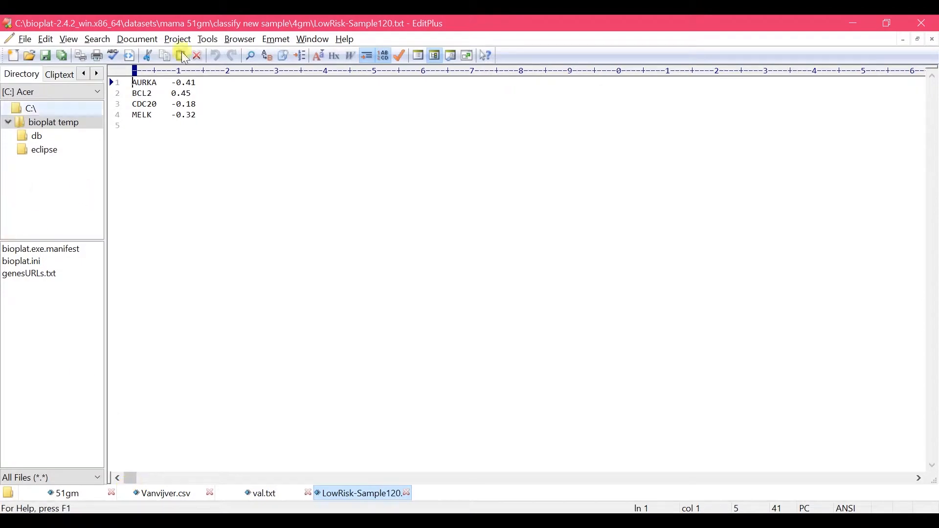
{"action": "key", "text": "alt+Tab"}
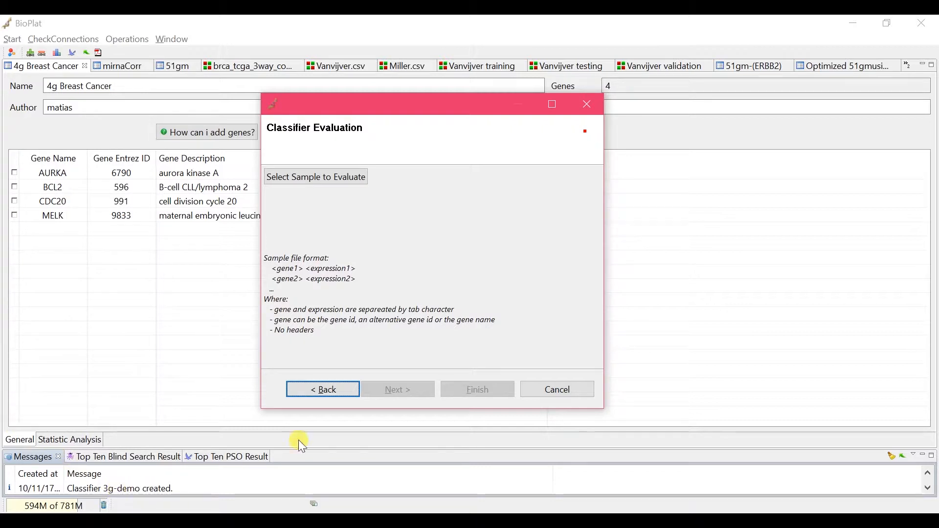
- Load LowRisk-Sample120.txt as the sample to evaluate and classify it with the 3g-demo classifier
{"action": "left_click", "coordinate": [303, 177]}
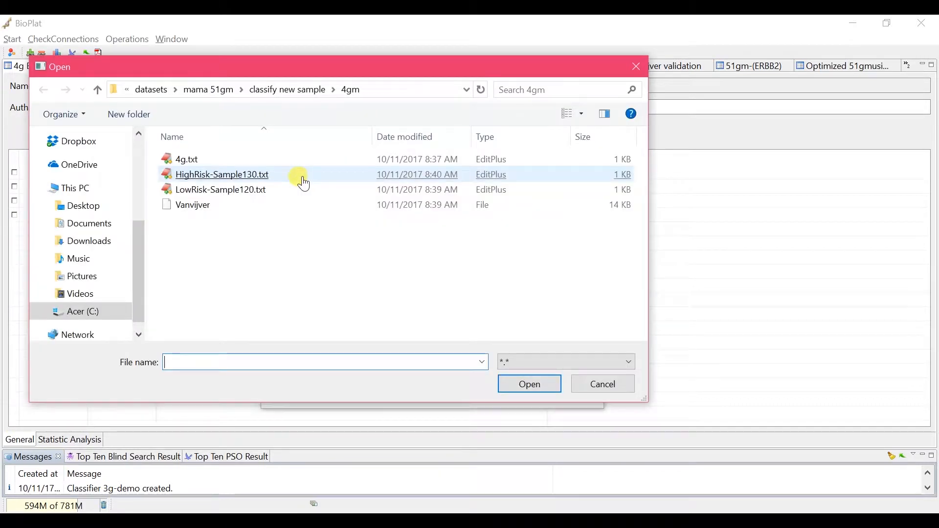
{"action": "double_click", "coordinate": [236, 190]}
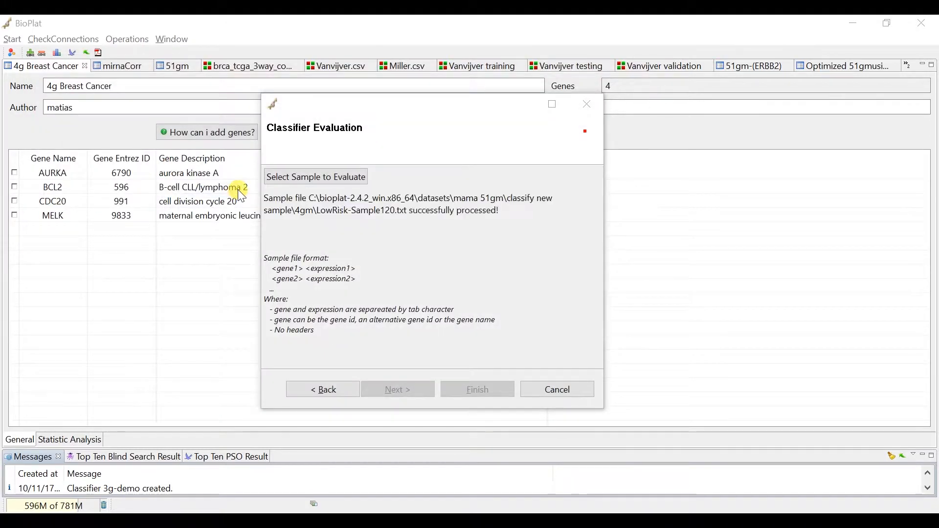
{"action": "left_click", "coordinate": [381, 389]}
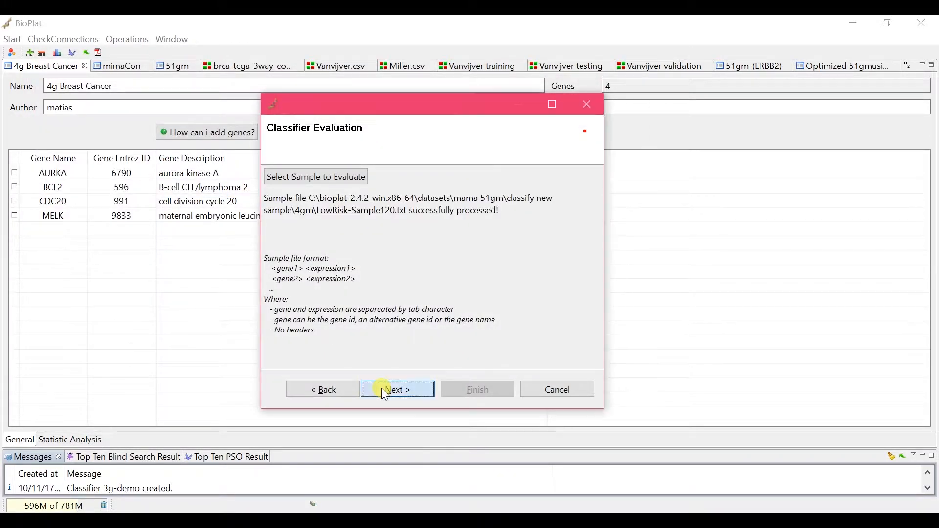
{"action": "left_click", "coordinate": [360, 199]}
{"action": "scroll", "coordinate": [361, 269], "scroll_direction": "down", "scroll_amount": 3}
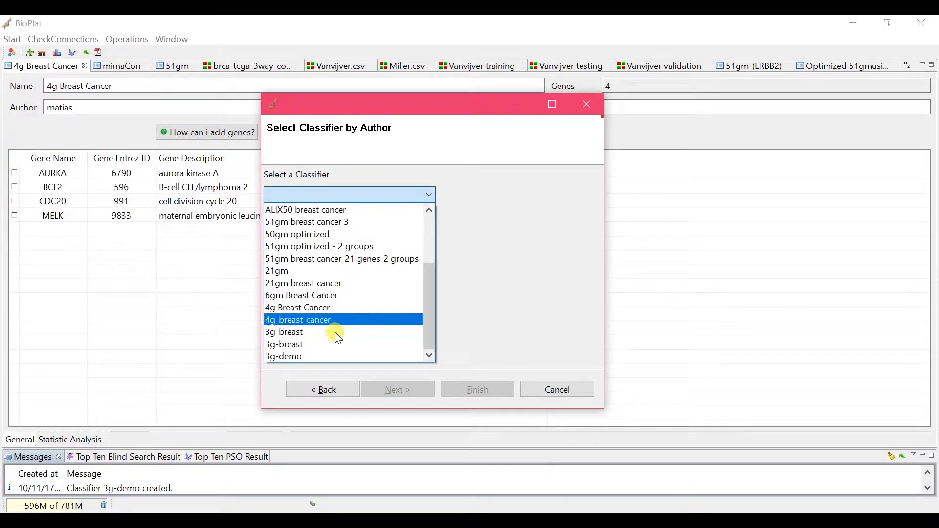
{"action": "left_click", "coordinate": [319, 358]}
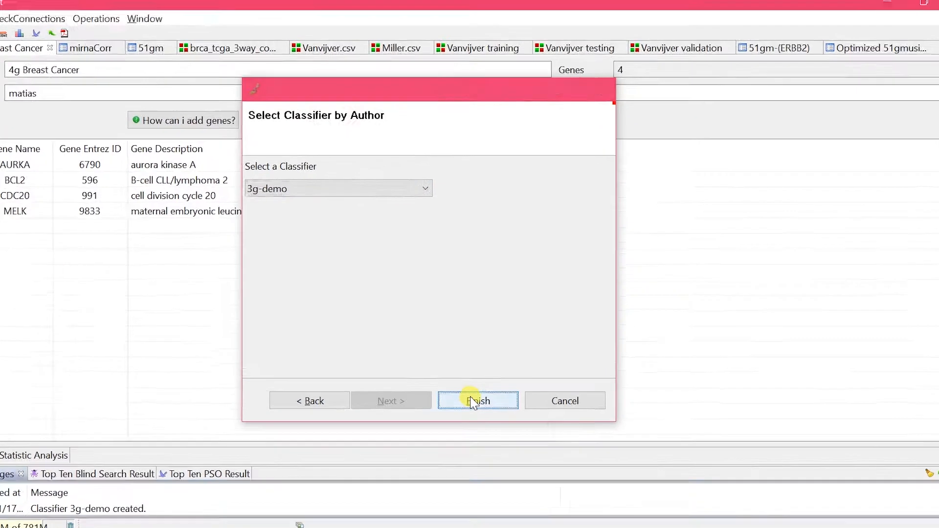
{"action": "left_click", "coordinate": [472, 403]}
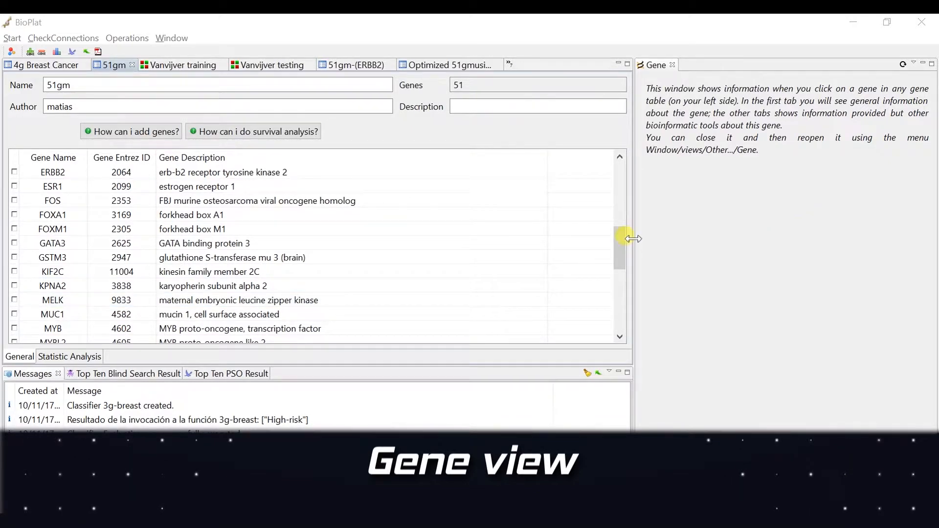
- Widen the Gene view and show the details of GATA3, FOS and FOXA1 from the 51gm signature, ending on GATA3
{"action": "left_click_drag", "start_coordinate": [632, 237], "coordinate": [541, 237]}
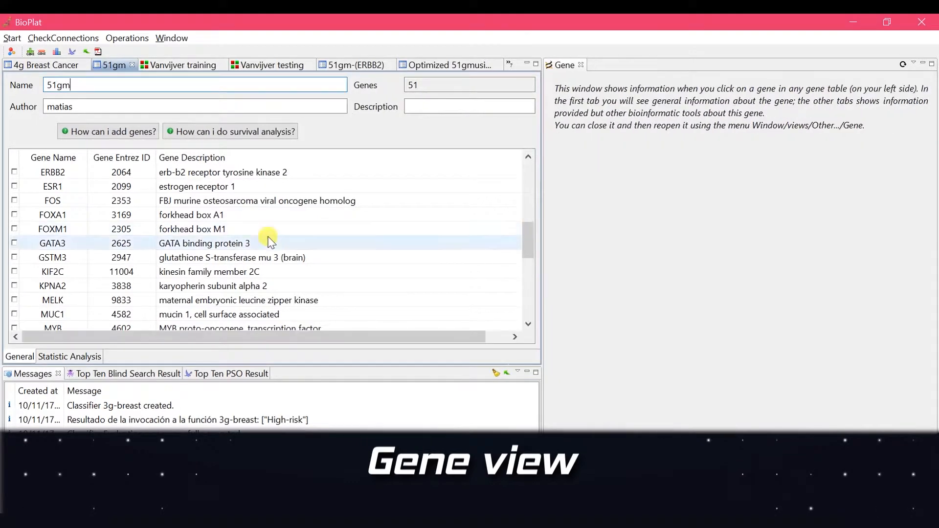
{"action": "left_click", "coordinate": [269, 242]}
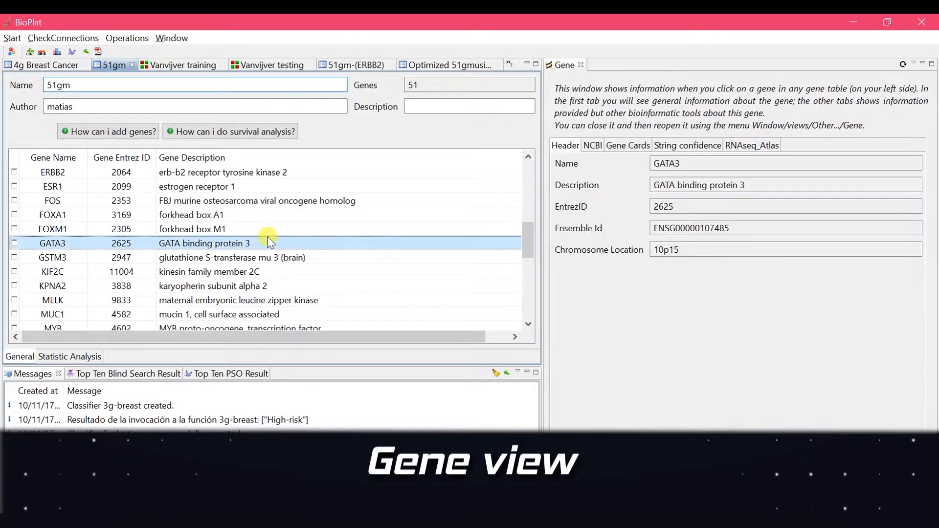
{"action": "left_click", "coordinate": [232, 202]}
{"action": "left_click", "coordinate": [236, 215]}
{"action": "left_click", "coordinate": [236, 243]}
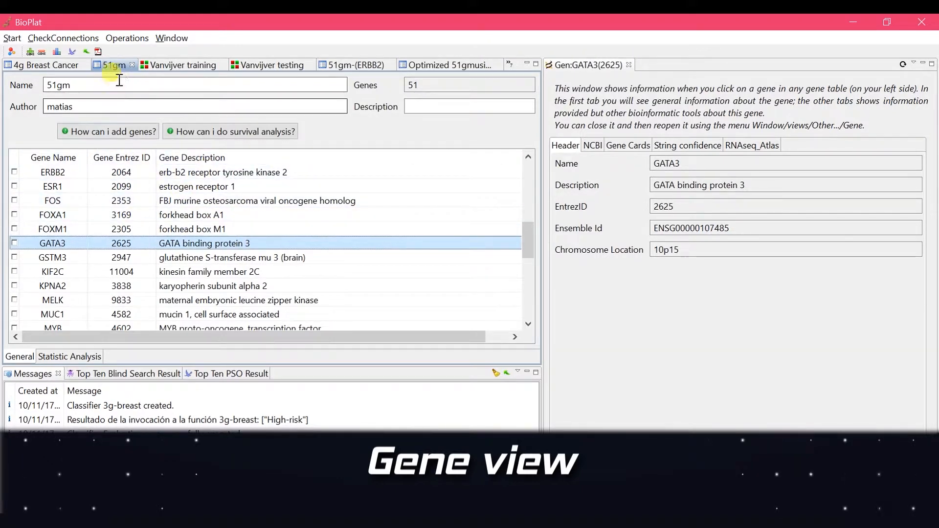
- Show the gene details of CENPA, BIRC5 and TPX2 from the Vanvijver training experiment
{"action": "left_click", "coordinate": [184, 64]}
{"action": "left_click", "coordinate": [147, 204]}
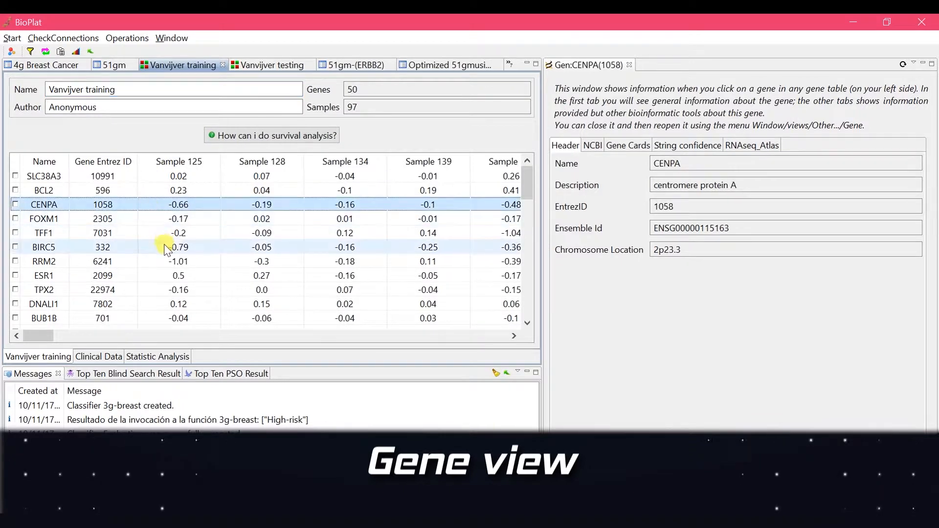
{"action": "left_click", "coordinate": [179, 248]}
{"action": "left_click", "coordinate": [234, 290]}
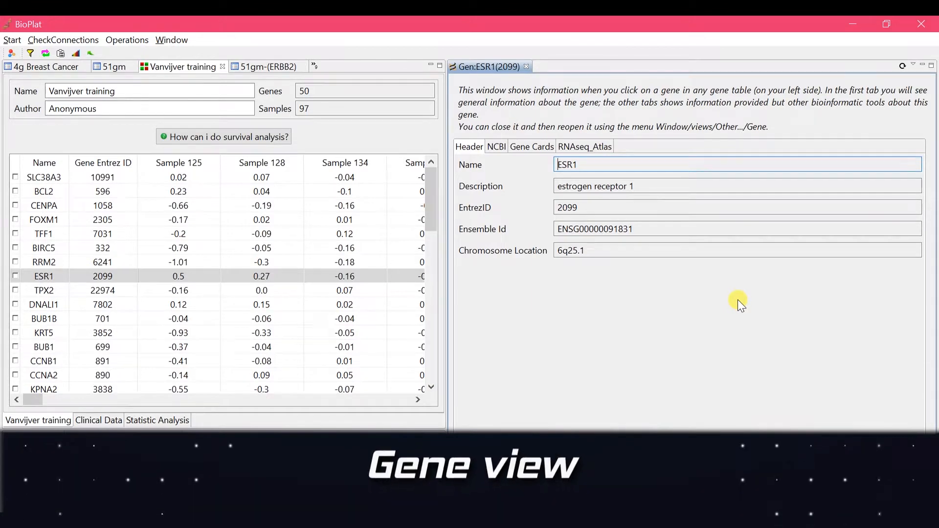
- Look up ESR1 in the Gene view's NCBI, Gene Cards and RNAseq_Atlas pages
{"action": "left_click", "coordinate": [496, 147]}
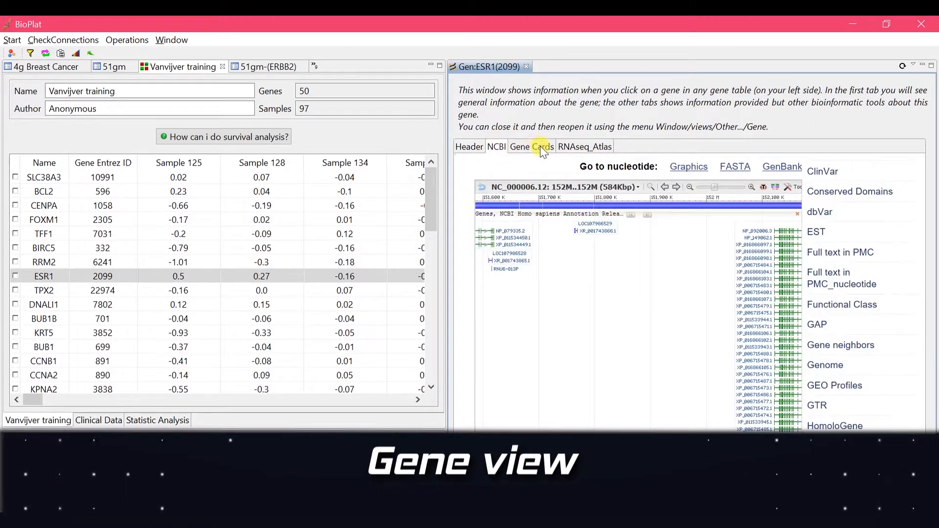
{"action": "left_click", "coordinate": [531, 149]}
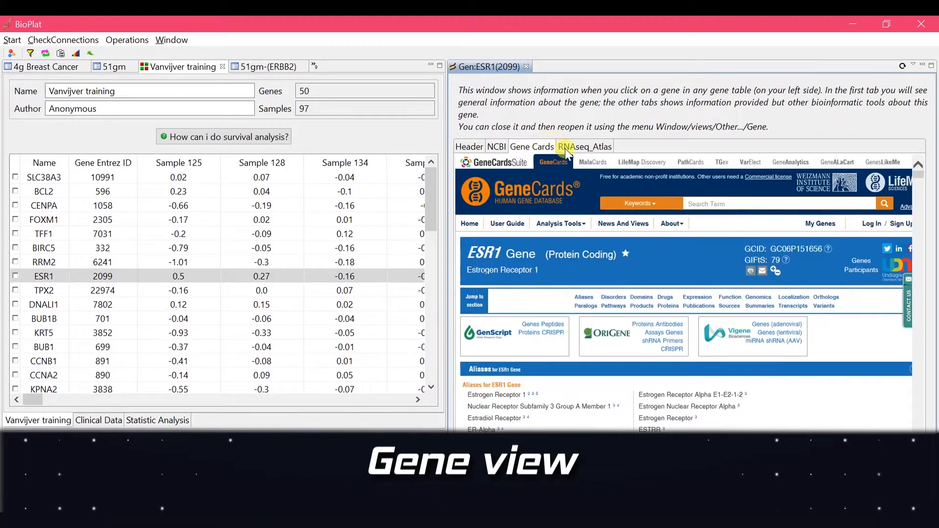
{"action": "left_click", "coordinate": [598, 147]}
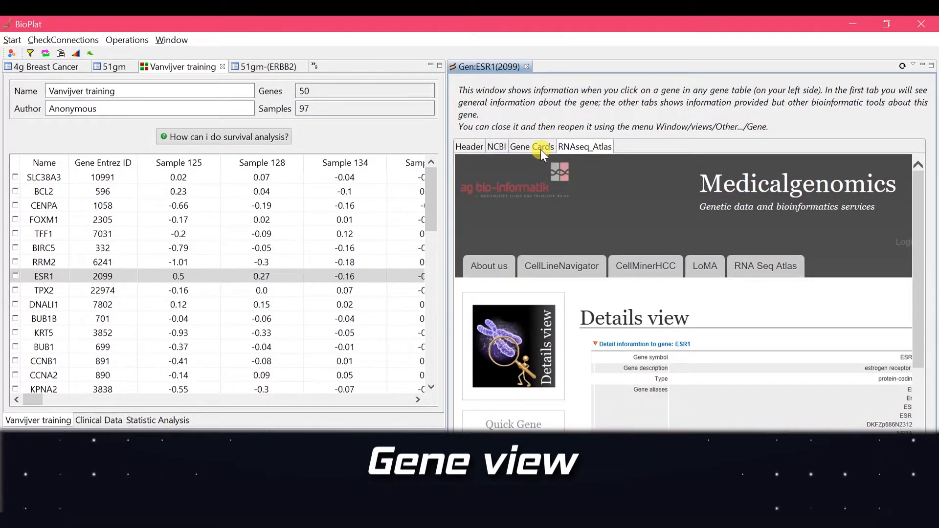
{"action": "left_click", "coordinate": [172, 40]}
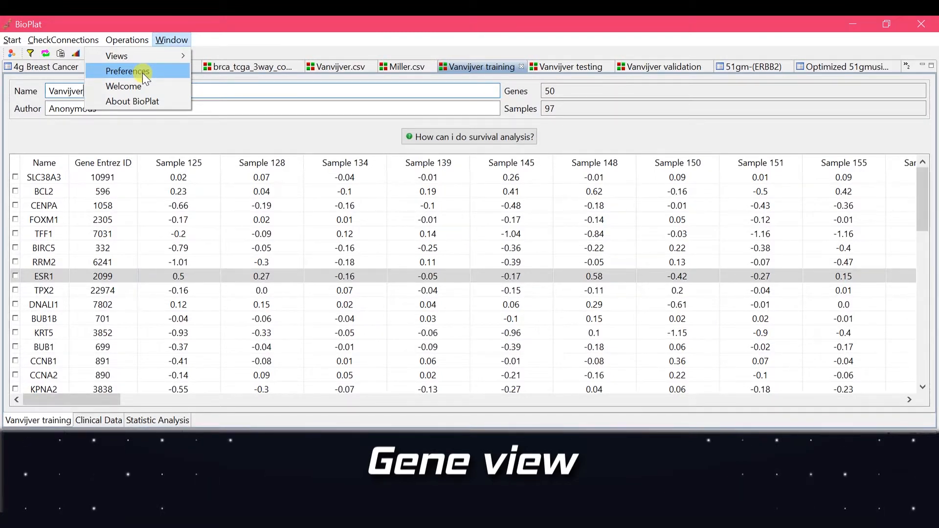
{"action": "left_click", "coordinate": [143, 74]}
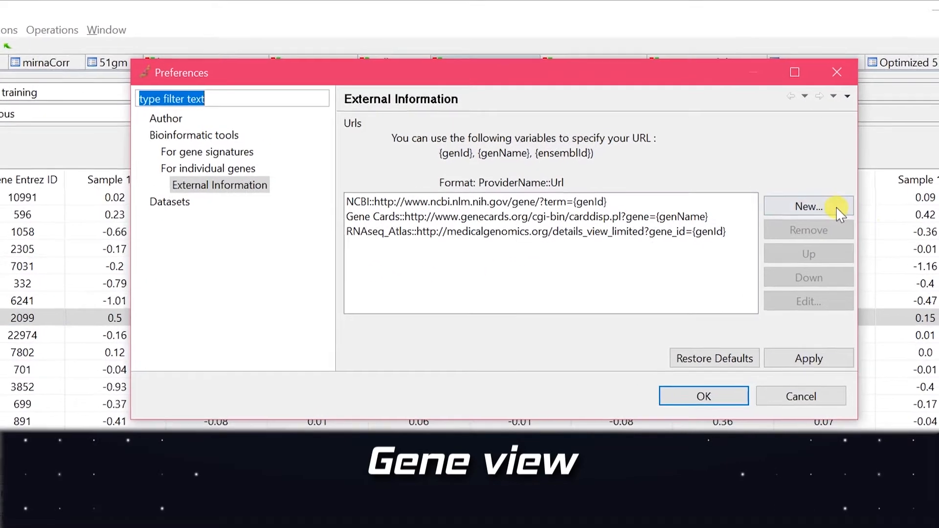
{"action": "left_click", "coordinate": [835, 206]}
{"action": "type", "text": "String confidence::http://string-db.org/api/image/network?identifier={ensemblId}"}
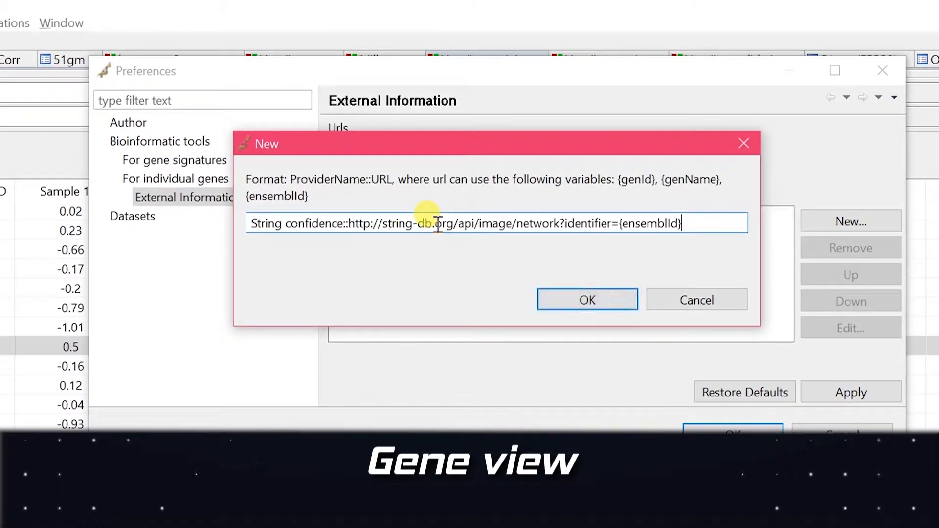
{"action": "left_click", "coordinate": [600, 302]}
{"action": "left_click", "coordinate": [733, 433]}
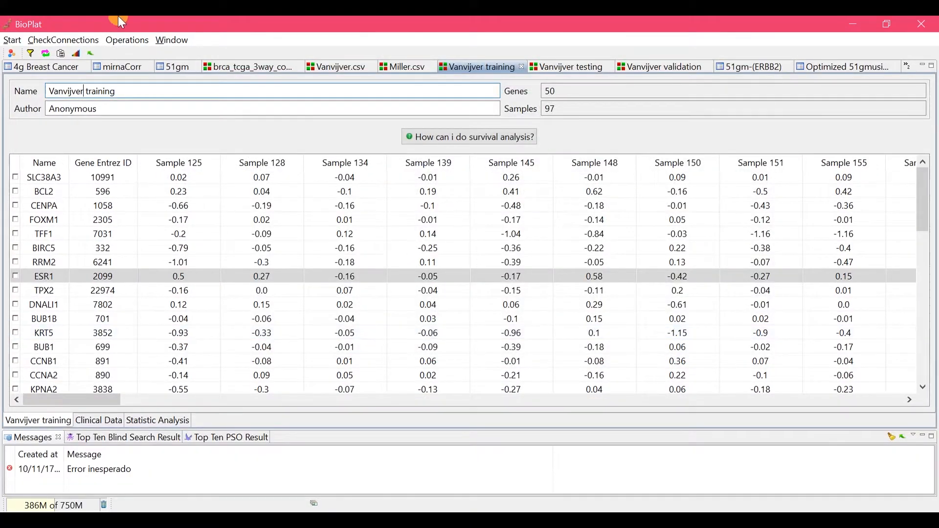
- Reopen the Gene view and look up ESR1 from the Vanvijver training experiment in one of its external information pages
{"action": "left_click", "coordinate": [174, 43]}
{"action": "mouse_move", "coordinate": [176, 58]}
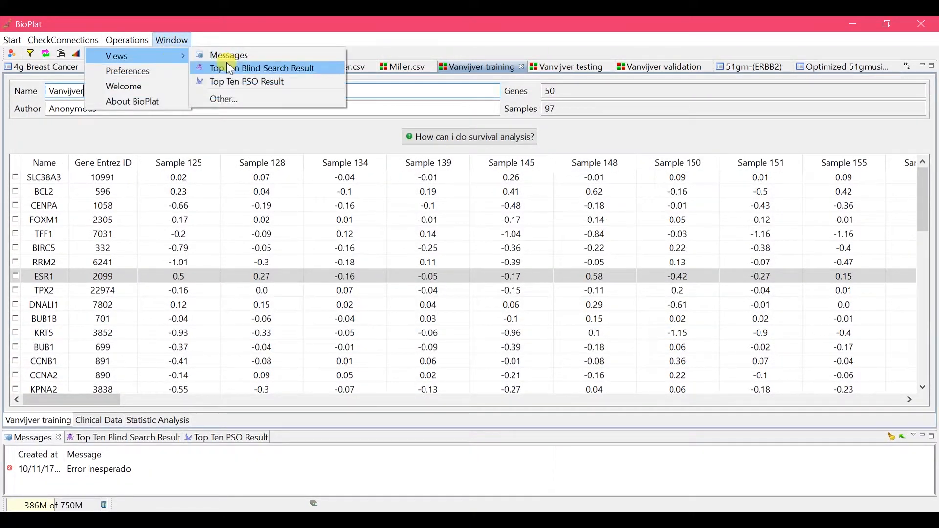
{"action": "left_click", "coordinate": [235, 100]}
{"action": "double_click", "coordinate": [409, 193]}
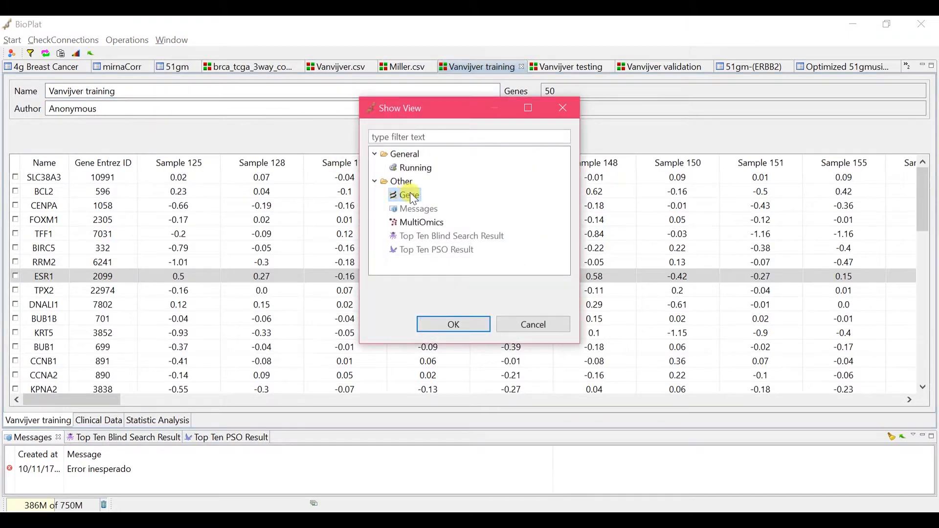
{"action": "left_click", "coordinate": [181, 277]}
{"action": "left_click", "coordinate": [519, 147]}
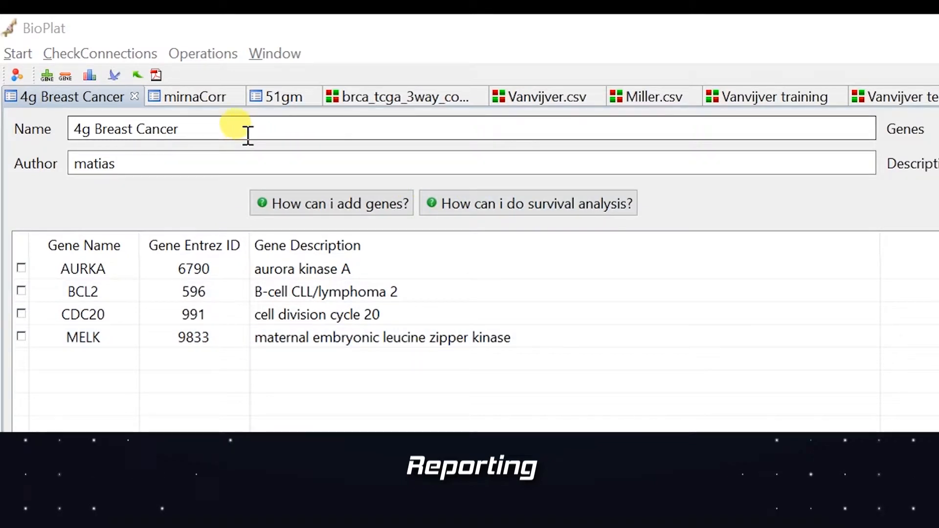
- Export the 4g Breast Cancer signature to PDF in C:\desarrollo\eclipse\eclipse and review the report's Vanvijver training-C2 statistics
{"action": "left_click", "coordinate": [156, 75]}
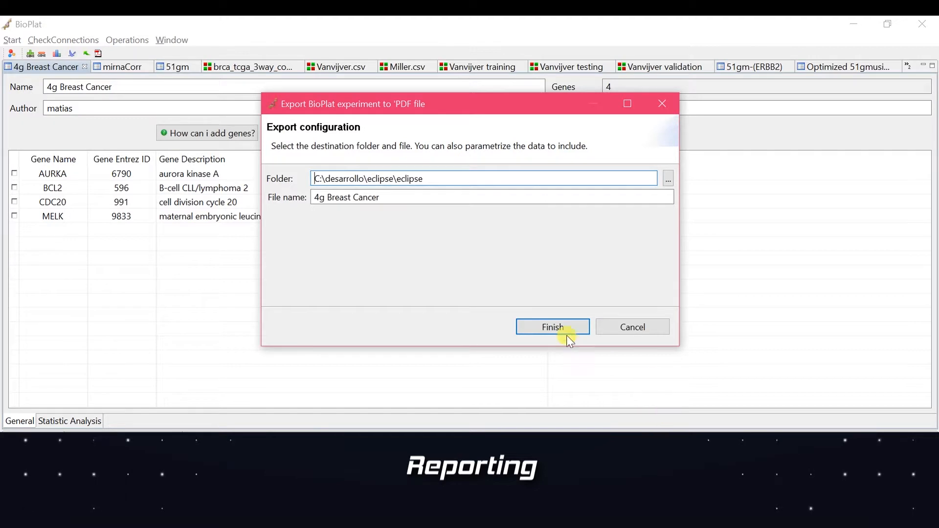
{"action": "left_click", "coordinate": [563, 327]}
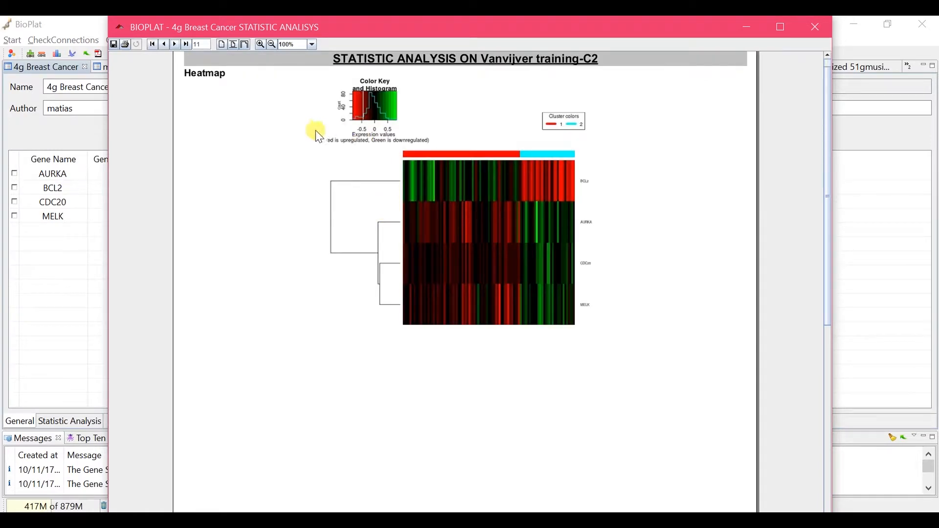
{"action": "left_click", "coordinate": [165, 45]}
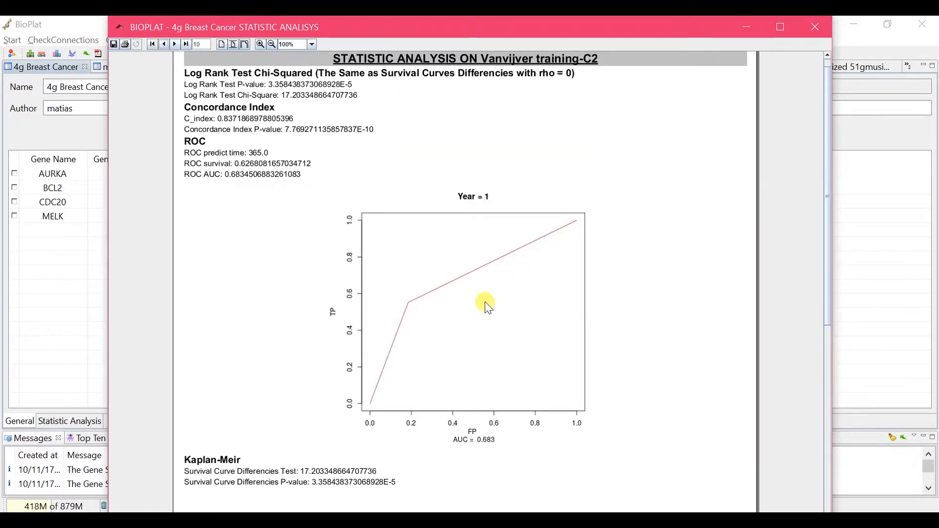
{"action": "scroll", "coordinate": [487, 308], "scroll_direction": "down", "scroll_amount": 3}
{"action": "scroll", "coordinate": [494, 320], "scroll_direction": "down", "scroll_amount": 3}
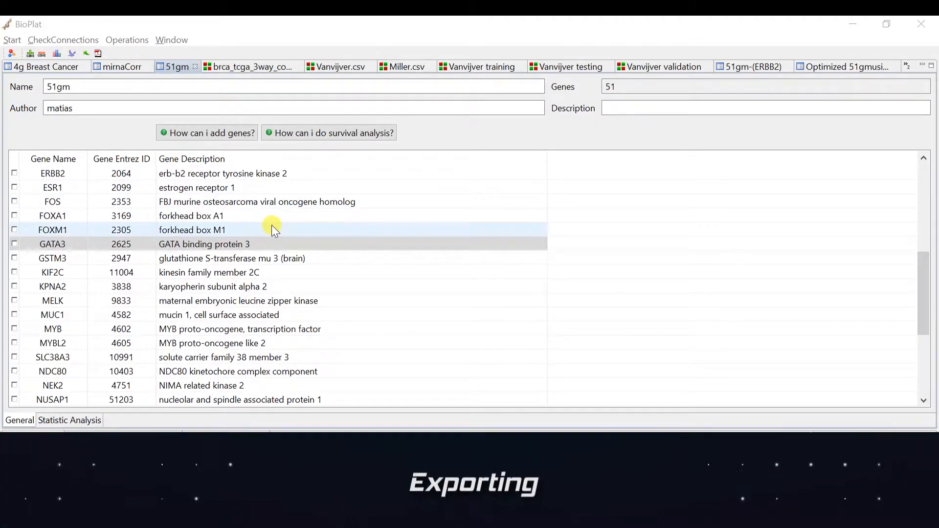
- Export the gene IDs of the 51gm signature to the file 51gm in C:\desarrollo\eclipse\eclipse, separated by Tab
{"action": "left_click", "coordinate": [87, 55]}
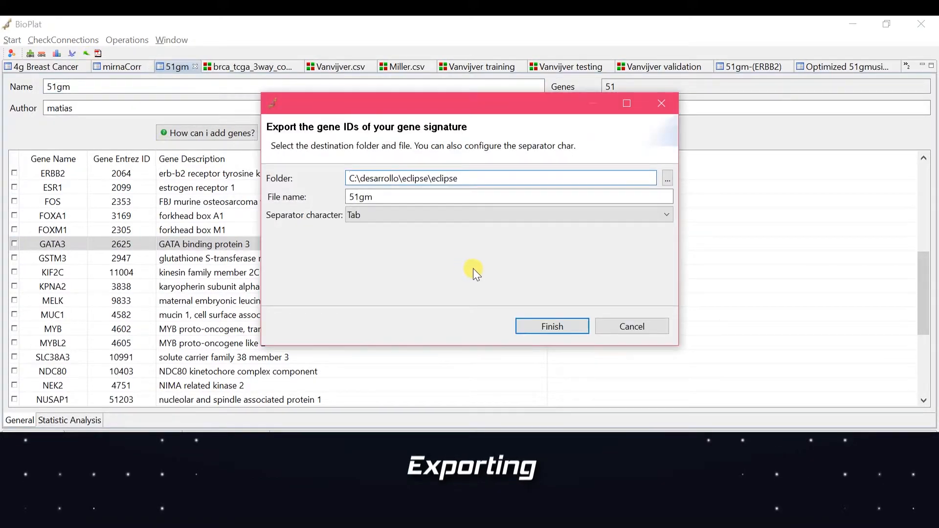
{"action": "left_click", "coordinate": [547, 327]}
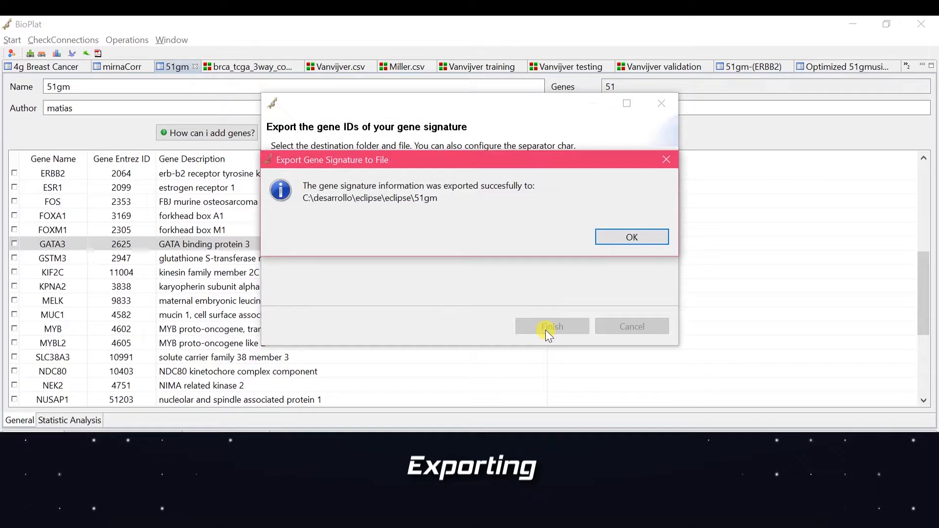
{"action": "left_click", "coordinate": [631, 238]}
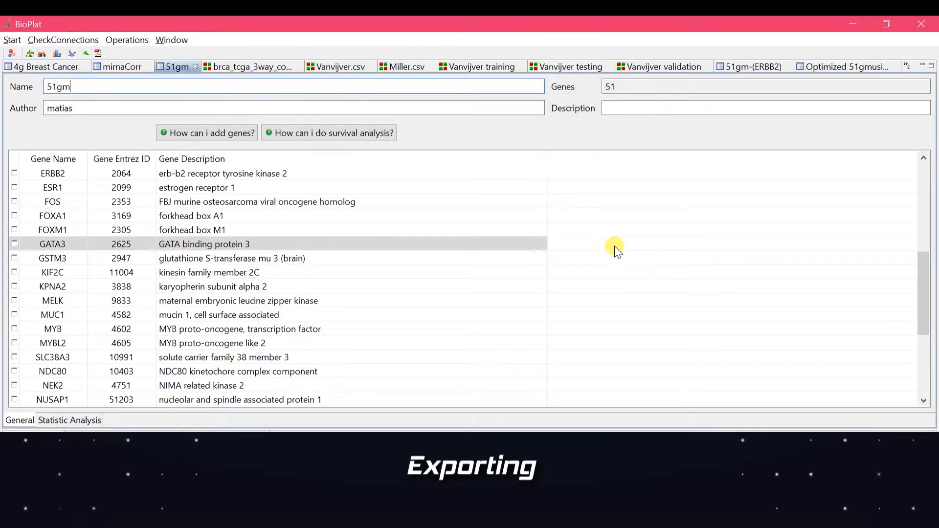
- Check the exported 51gm gene list in EditPlus, reloading the modified file, and return to BioPlat
{"action": "key", "text": "alt+Tab"}
{"action": "left_click", "coordinate": [497, 315]}
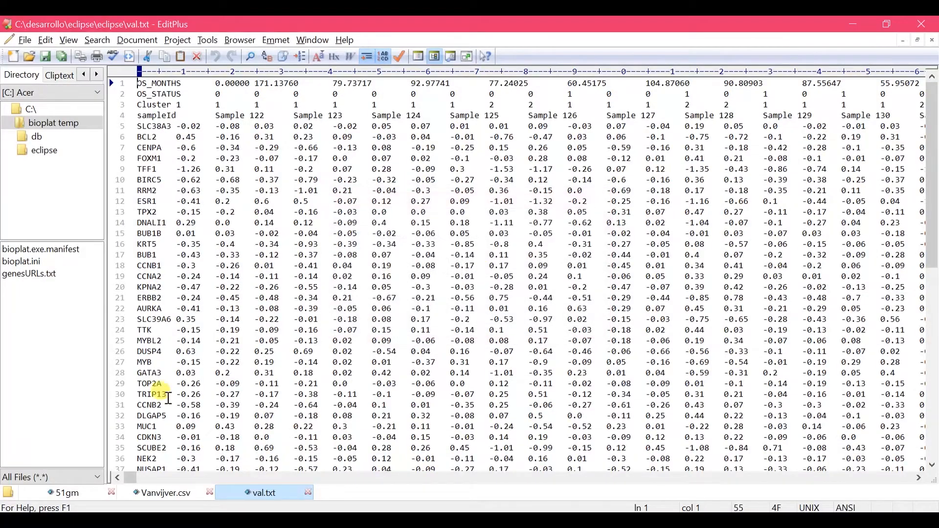
{"action": "left_click", "coordinate": [66, 492]}
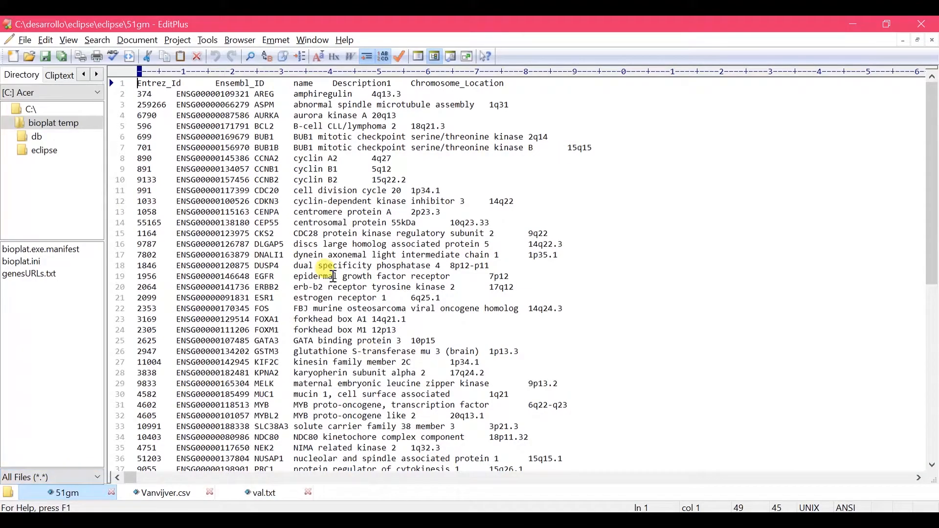
{"action": "key", "text": "alt+Tab"}
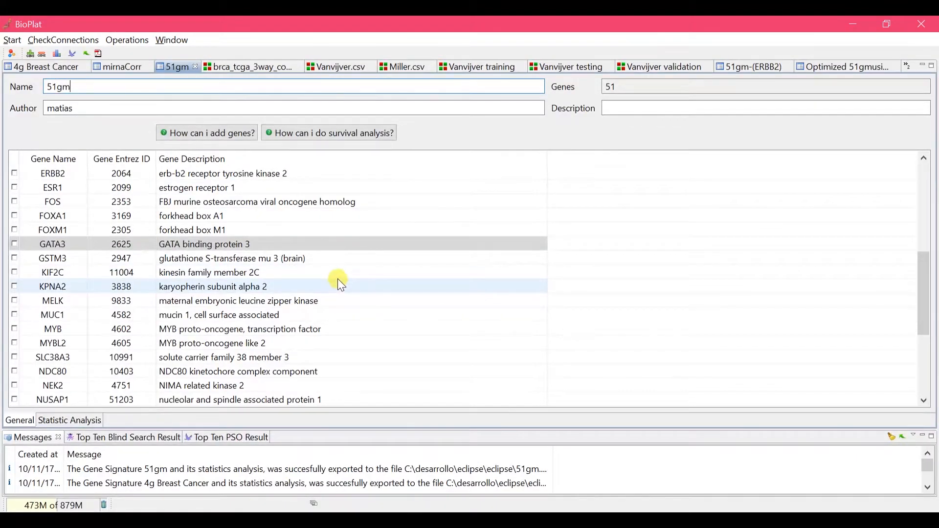
- Export the Vanvijver.csv experiment, including sample names and clinical data, to a text file in C:\desarrollo\eclipse\eclipse
{"action": "left_click", "coordinate": [330, 66]}
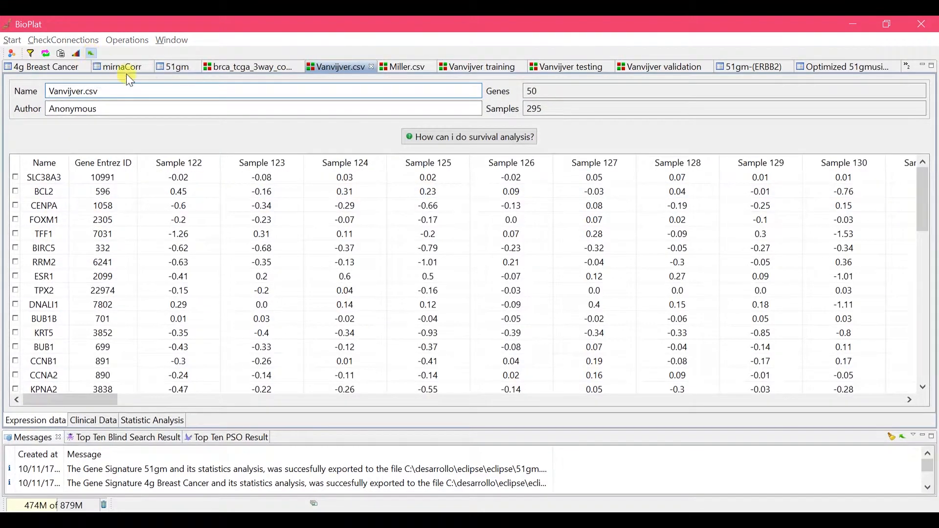
{"action": "left_click", "coordinate": [553, 343]}
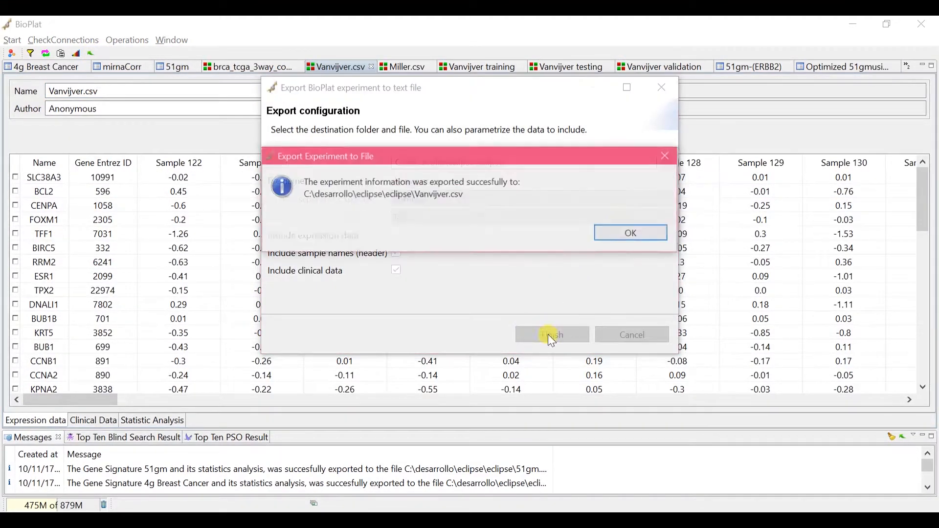
{"action": "left_click", "coordinate": [622, 235]}
- Switch to EditPlus, reload the exported Vanvijver.csv and examine its clinical and expression data
{"action": "key", "text": "alt+Tab"}
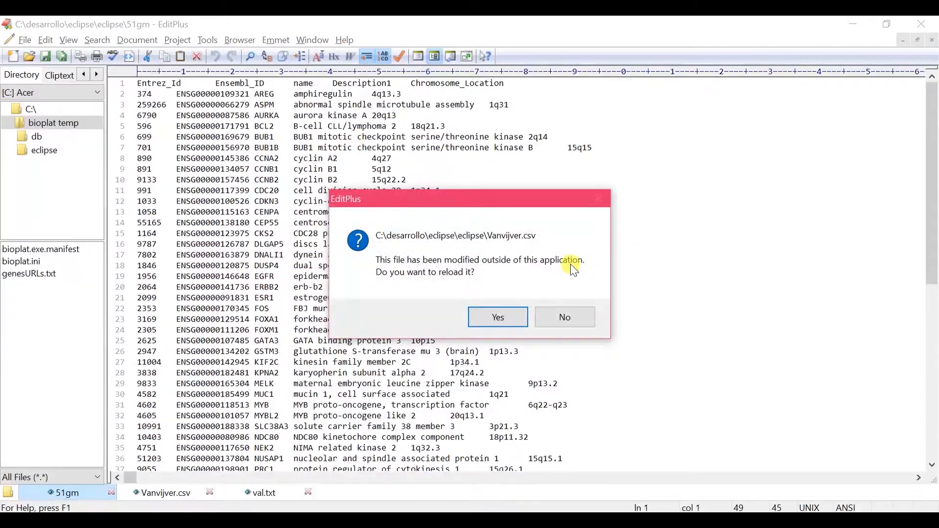
{"action": "key", "text": "Return"}
{"action": "left_click", "coordinate": [177, 494]}
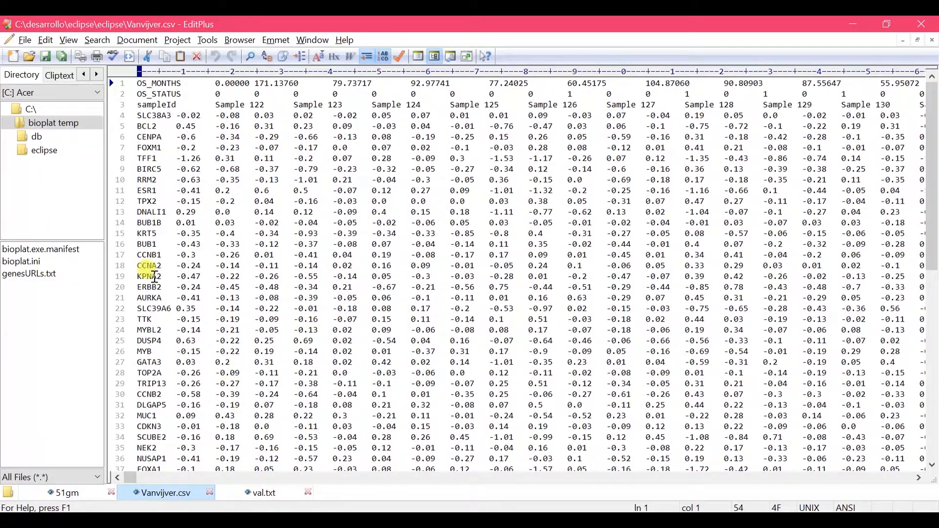
- Return to BioPlat, export the 51gm gene IDs with Vanvijver.csv-C2 selected to the Tab-separated file val, and view val.txt in EditPlus
{"action": "key", "text": "alt+Tab"}
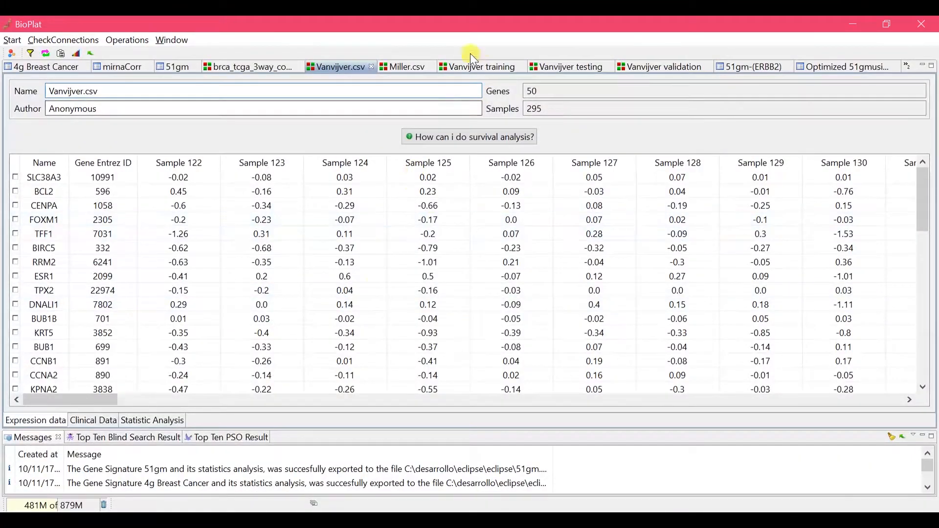
{"action": "left_click", "coordinate": [174, 66]}
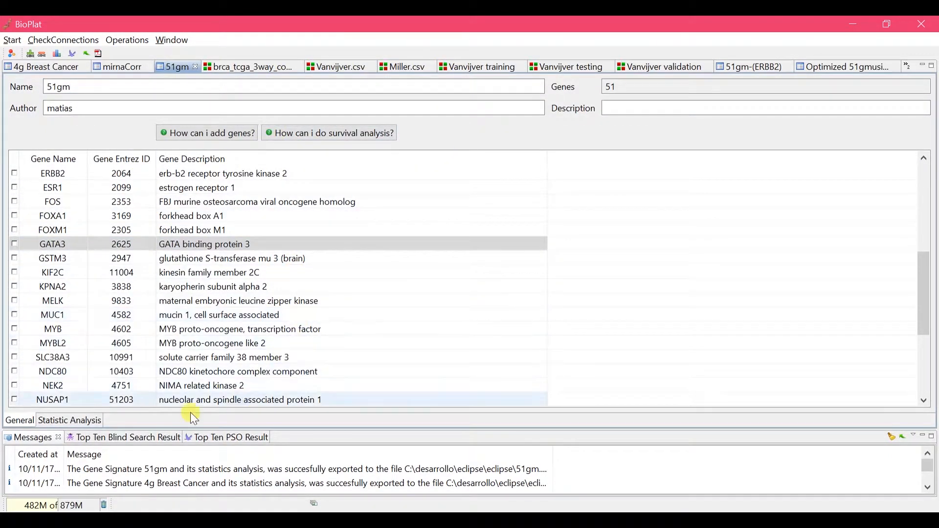
{"action": "left_click", "coordinate": [63, 420]}
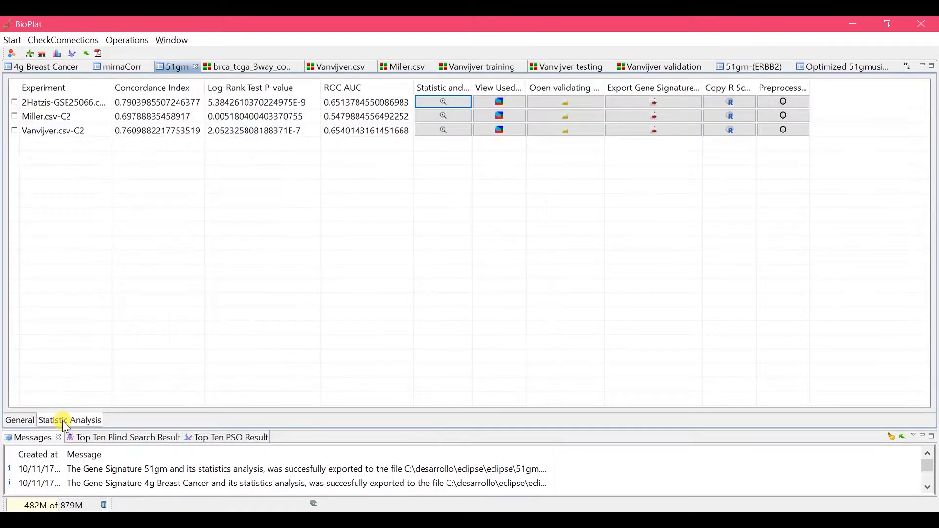
{"action": "left_click", "coordinate": [15, 131]}
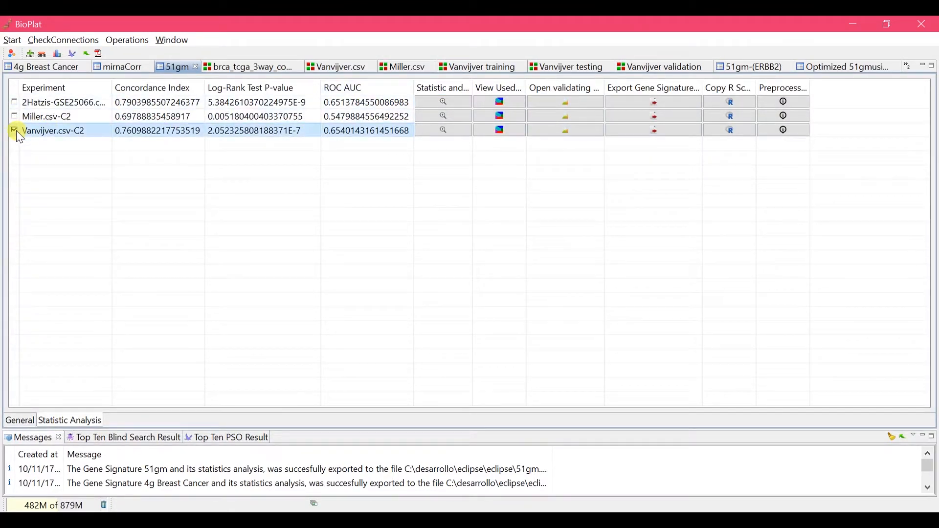
{"action": "left_click", "coordinate": [96, 55]}
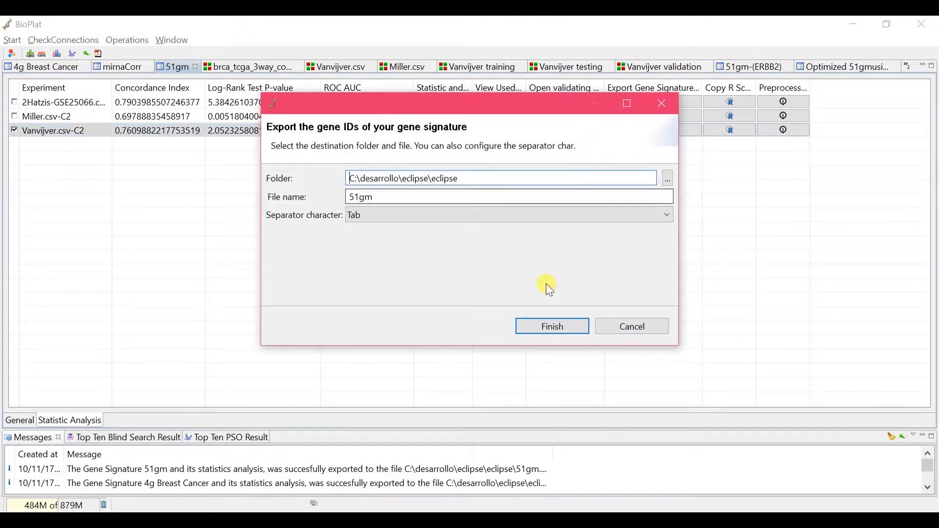
{"action": "double_click", "coordinate": [454, 197]}
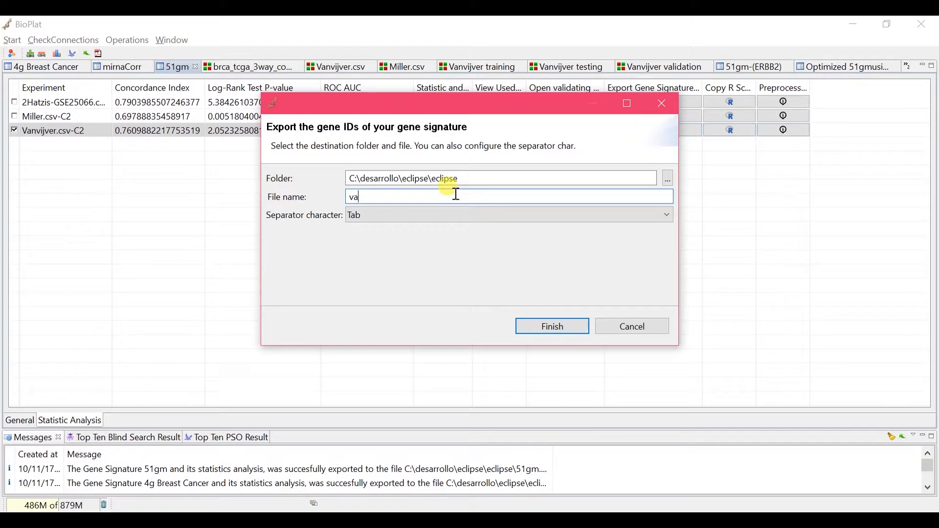
{"action": "left_click", "coordinate": [567, 333]}
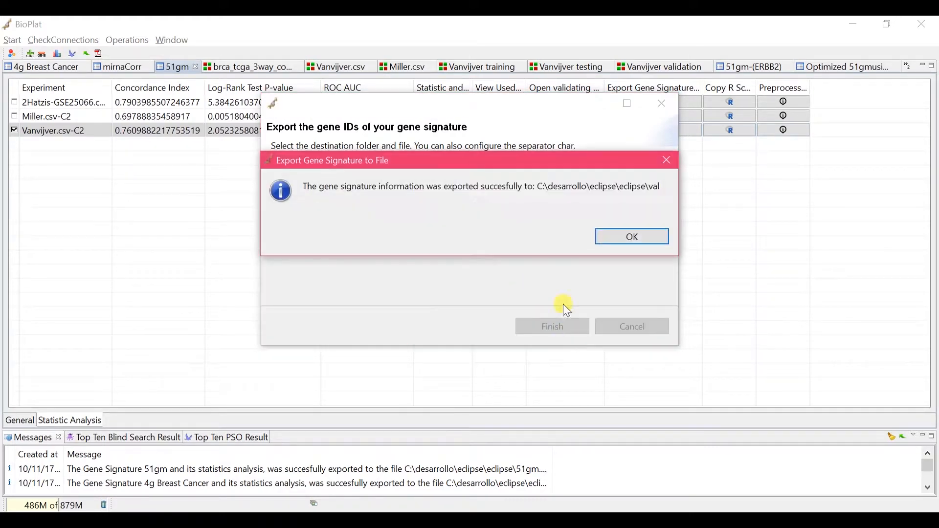
{"action": "left_click", "coordinate": [630, 234]}
{"action": "key", "text": "alt+Tab"}
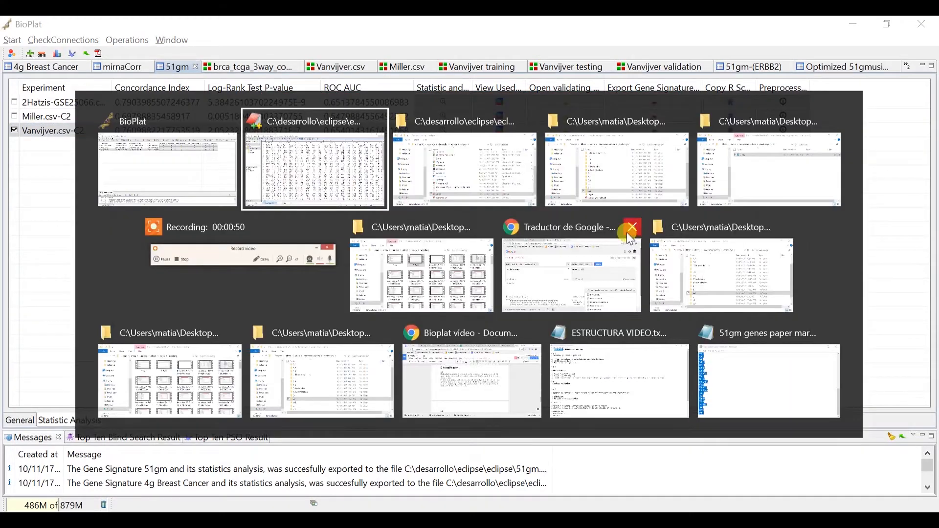
{"action": "left_click", "coordinate": [267, 494]}
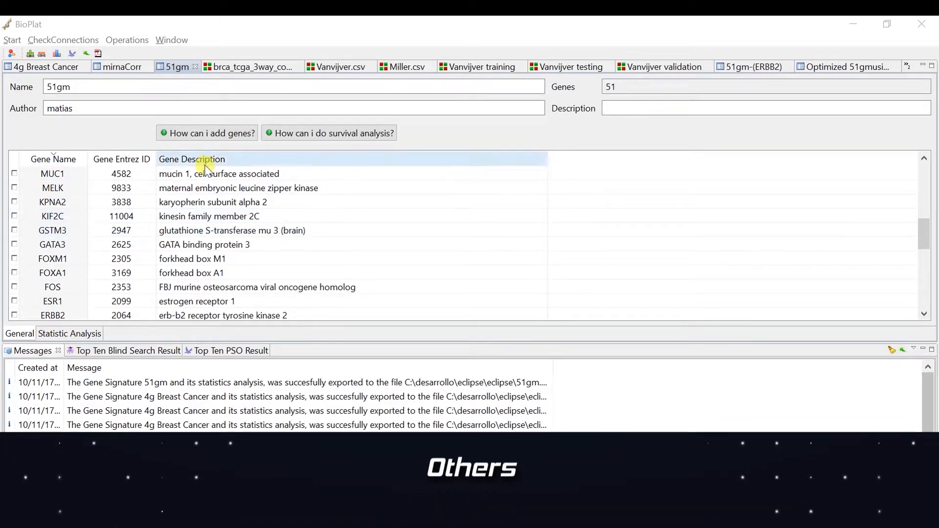
- Sort the genes of the 51gm signature by Gene Entrez ID in descending order
{"action": "right_click", "coordinate": [128, 159]}
{"action": "left_click", "coordinate": [153, 169]}
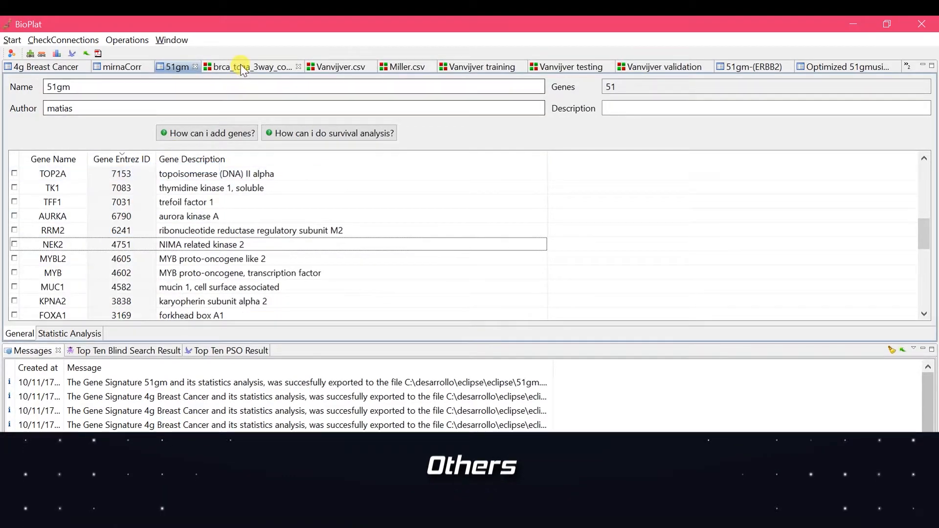
- In brca_tcga_3way_complete, sort the expression data by sample TCGA.BH.A1FU.01 in descending order and the clinical data by the first TCGA.E9 sample
{"action": "left_click", "coordinate": [241, 66]}
{"action": "right_click", "coordinate": [182, 163]}
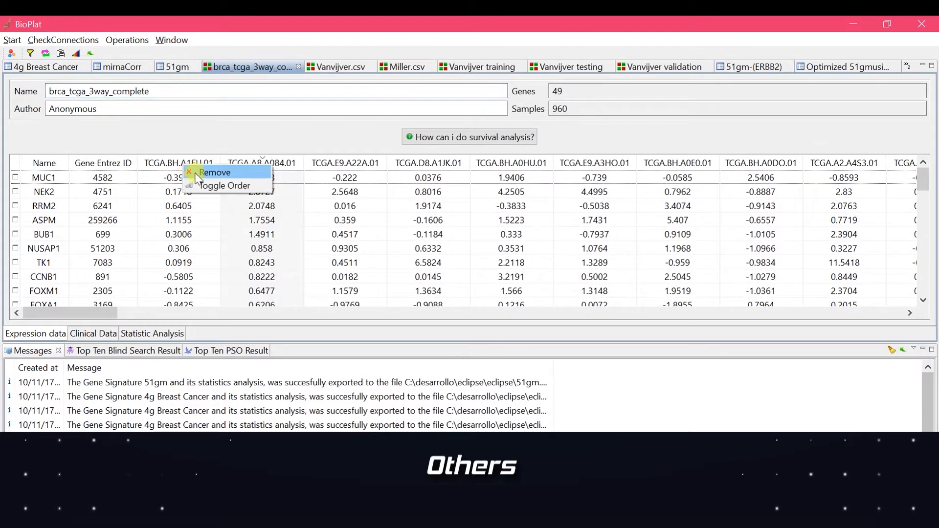
{"action": "left_click", "coordinate": [211, 185]}
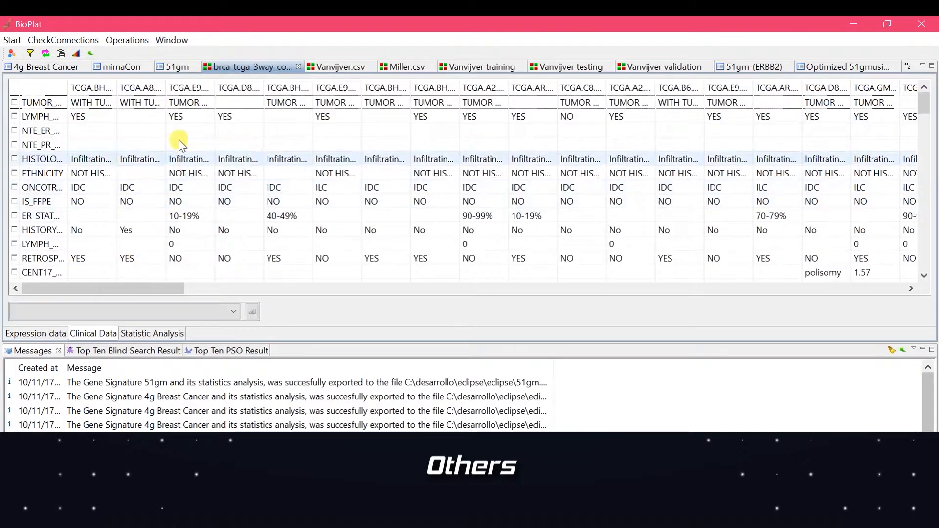
{"action": "right_click", "coordinate": [185, 89]}
{"action": "left_click", "coordinate": [218, 108]}
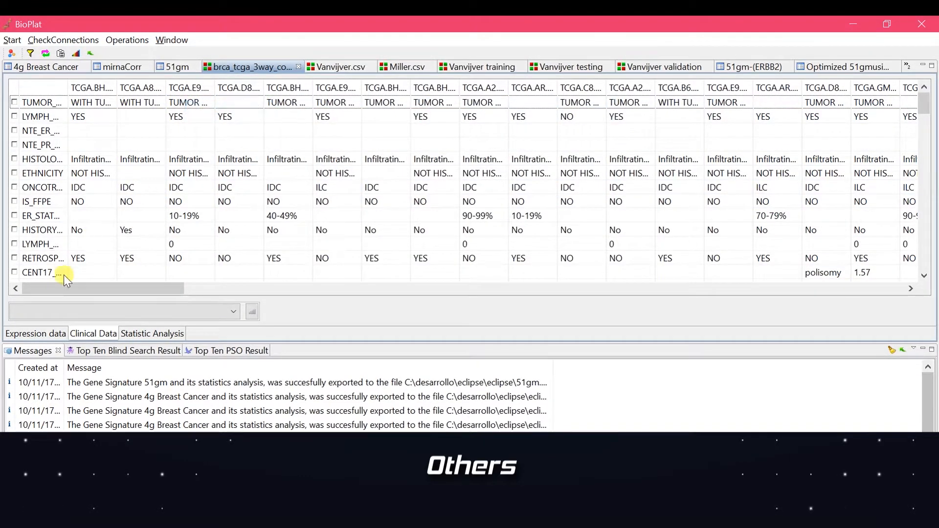
- Delete the sample TCGA.BH.A1FU.01 from the brca_tcga_3way_complete experiment and check its clinical and expression data
{"action": "left_click", "coordinate": [28, 332]}
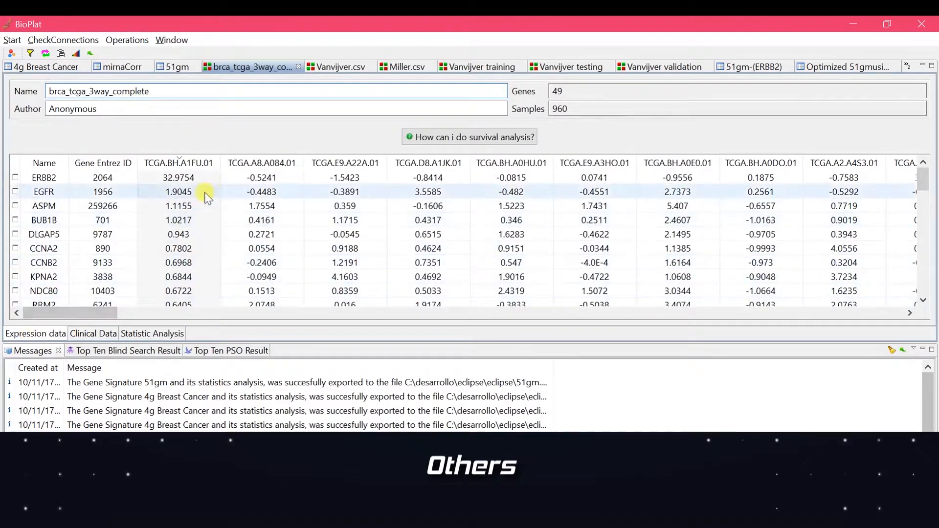
{"action": "right_click", "coordinate": [205, 166]}
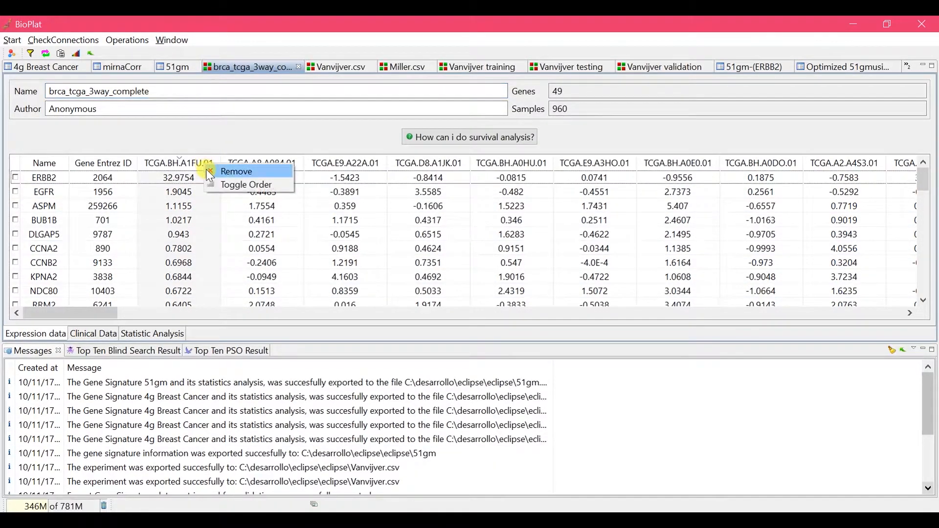
{"action": "left_click", "coordinate": [232, 172]}
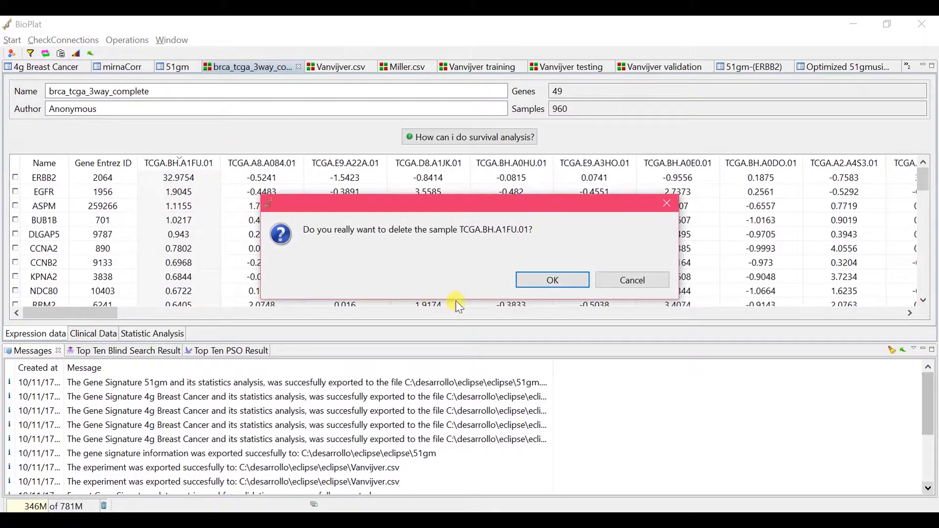
{"action": "left_click", "coordinate": [551, 280]}
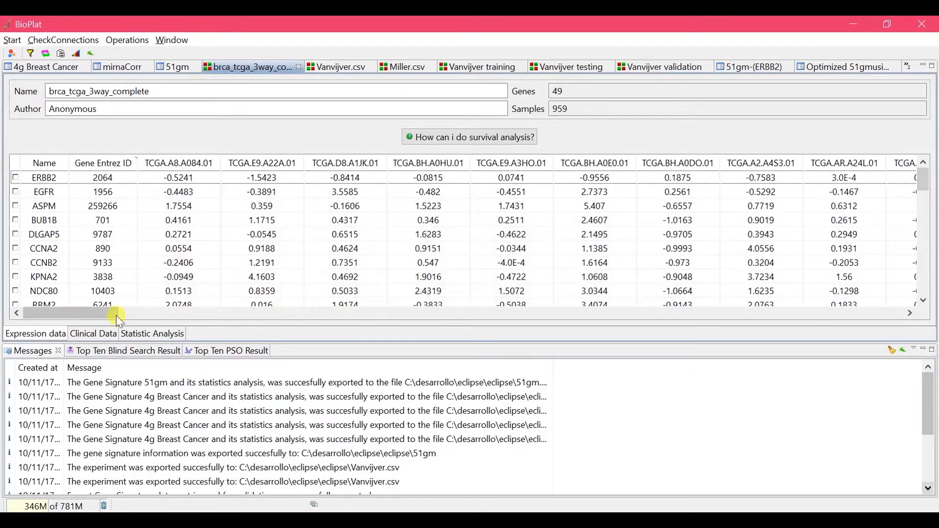
{"action": "left_click", "coordinate": [86, 335]}
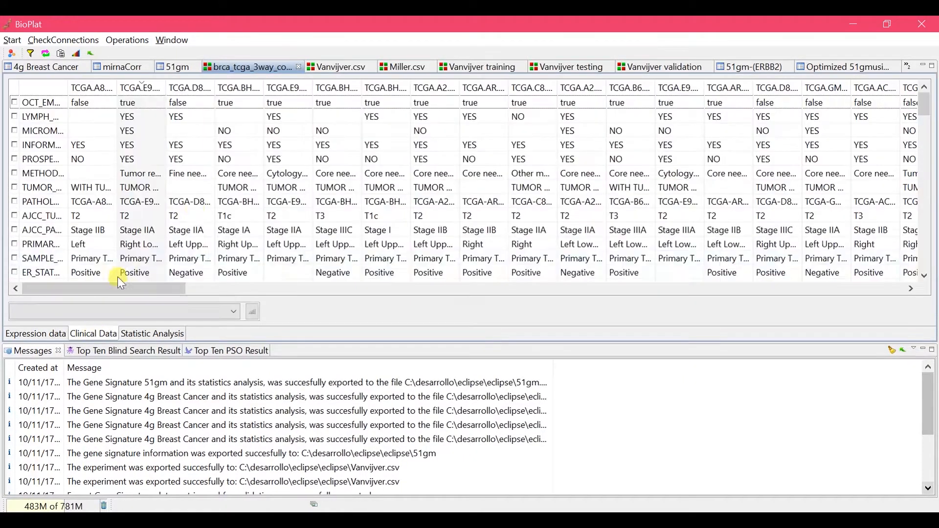
{"action": "left_click", "coordinate": [45, 333]}
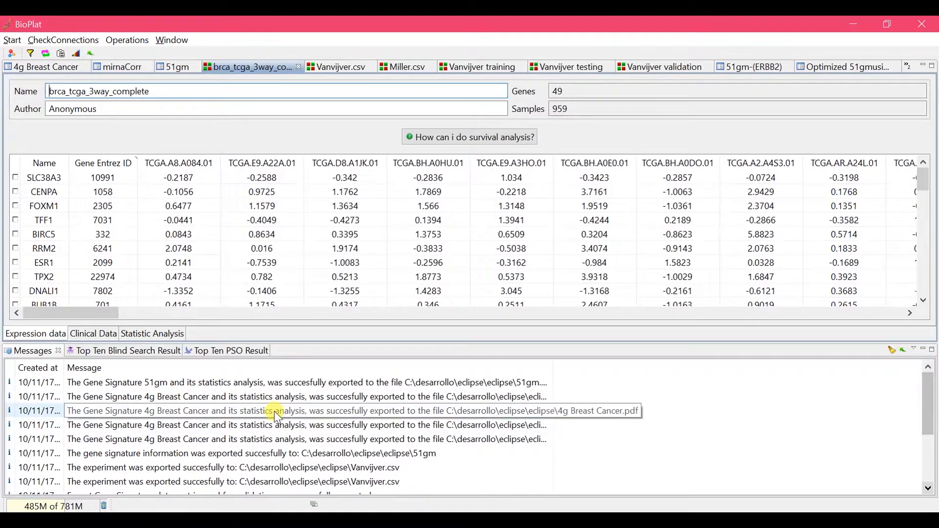
- Review the logged messages down to the latest entries and open the option to export them
{"action": "scroll", "coordinate": [277, 415], "scroll_direction": "down", "scroll_amount": 2}
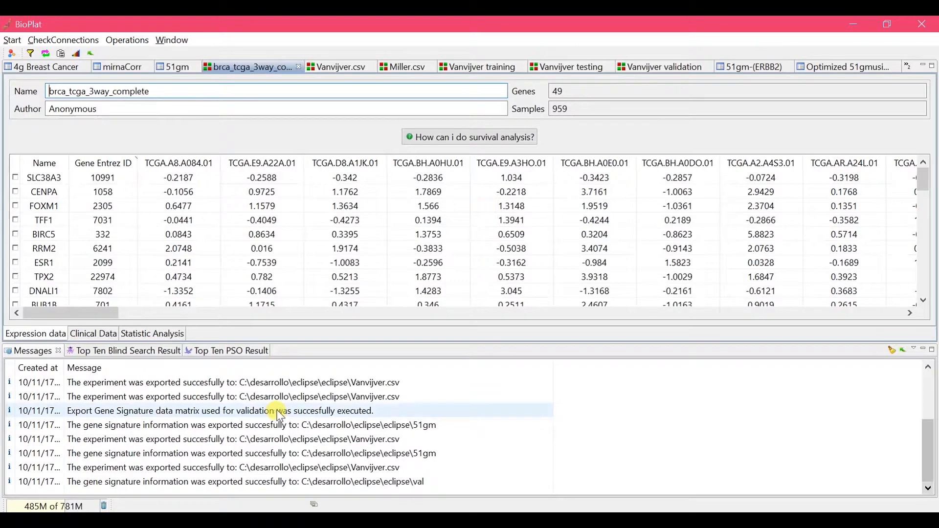
{"action": "left_click", "coordinate": [901, 350]}
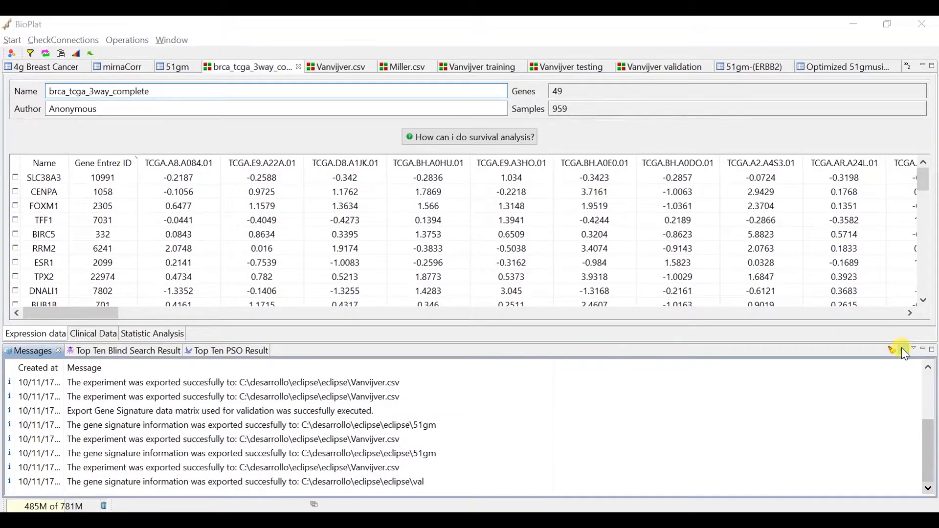
{"action": "left_click", "coordinate": [578, 375]}
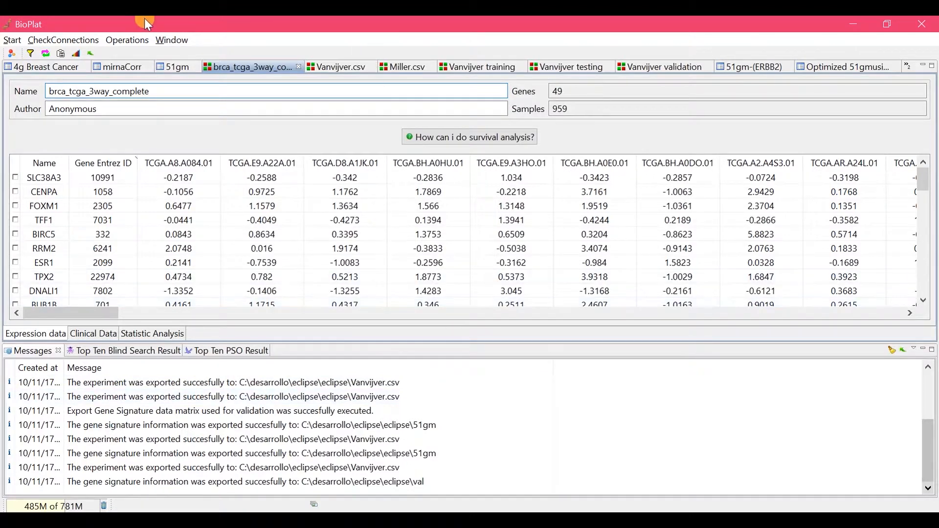
- Examine the sample and gene grid limits in the datasets Editor preferences, and close the preferences without applying anything
{"action": "left_click", "coordinate": [129, 39]}
{"action": "mouse_move", "coordinate": [171, 40]}
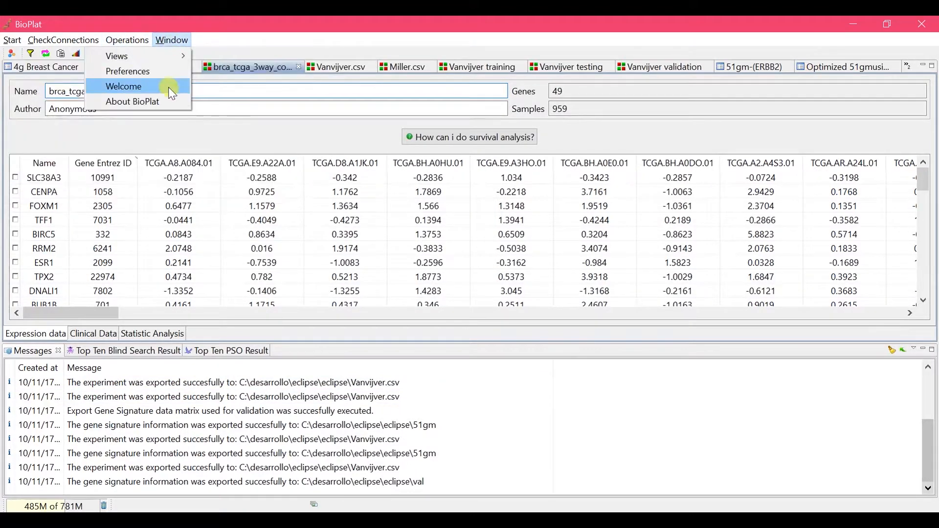
{"action": "left_click", "coordinate": [166, 74]}
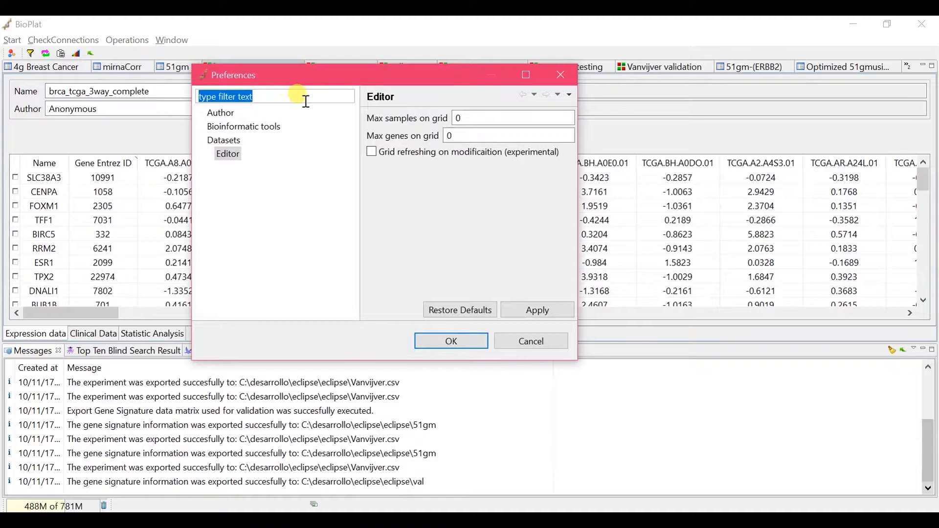
{"action": "left_click", "coordinate": [237, 152]}
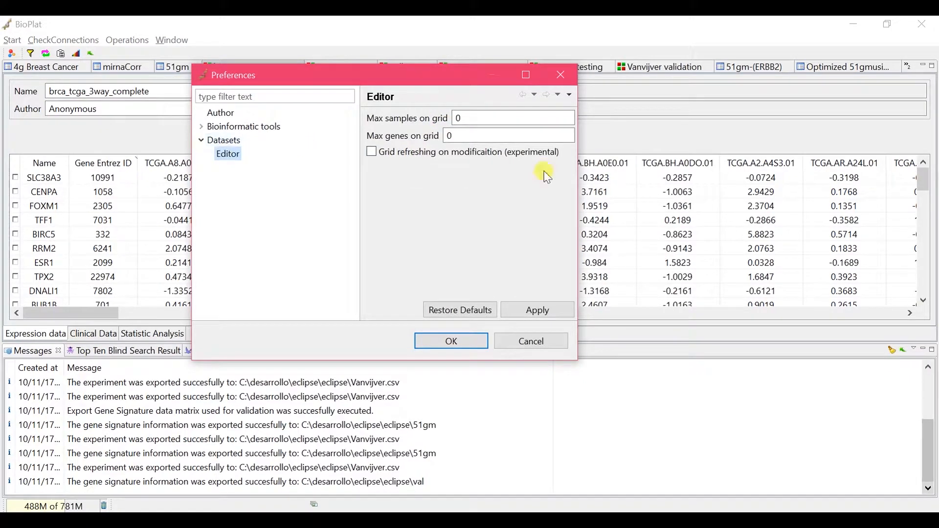
{"action": "left_click", "coordinate": [535, 344]}
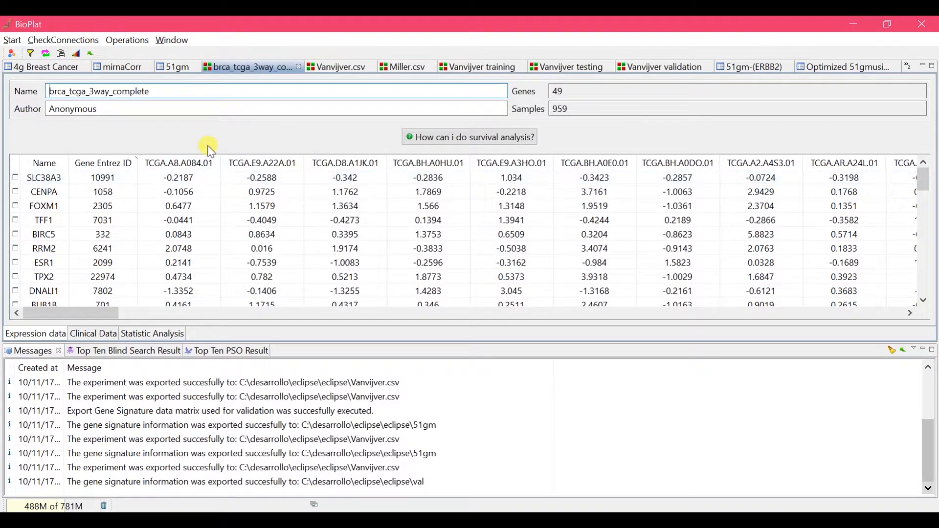
- Read the survival analysis help for the 51gm signature and open the introduction to gene signature optimization using PSO
{"action": "left_click", "coordinate": [171, 68]}
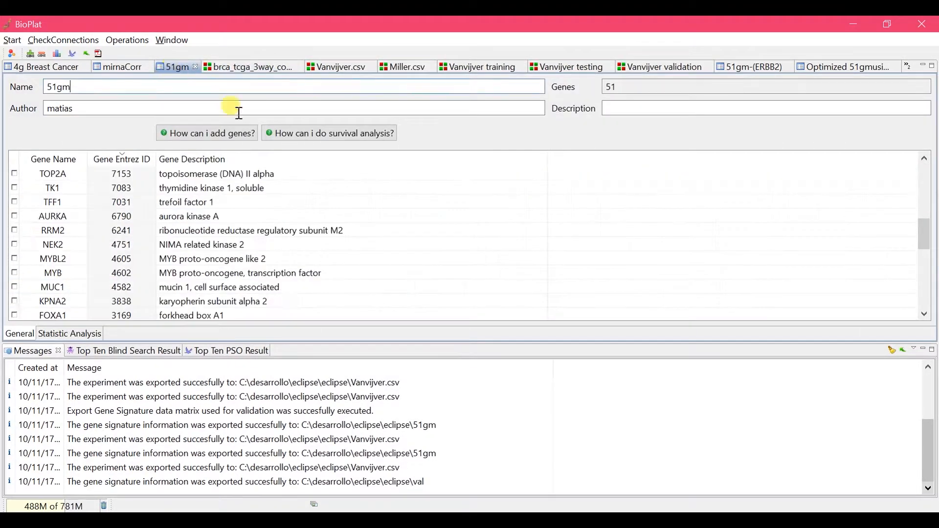
{"action": "left_click", "coordinate": [311, 137]}
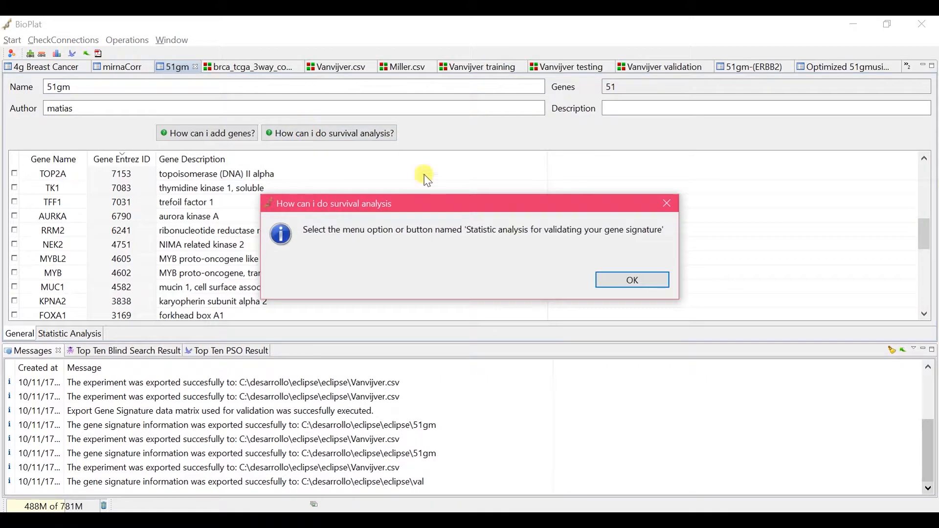
{"action": "left_click", "coordinate": [667, 278]}
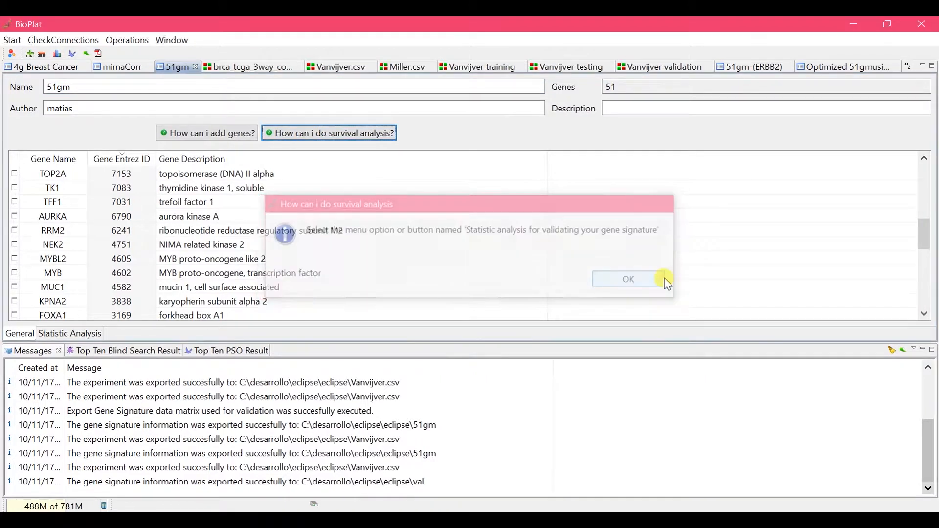
{"action": "left_click", "coordinate": [74, 54]}
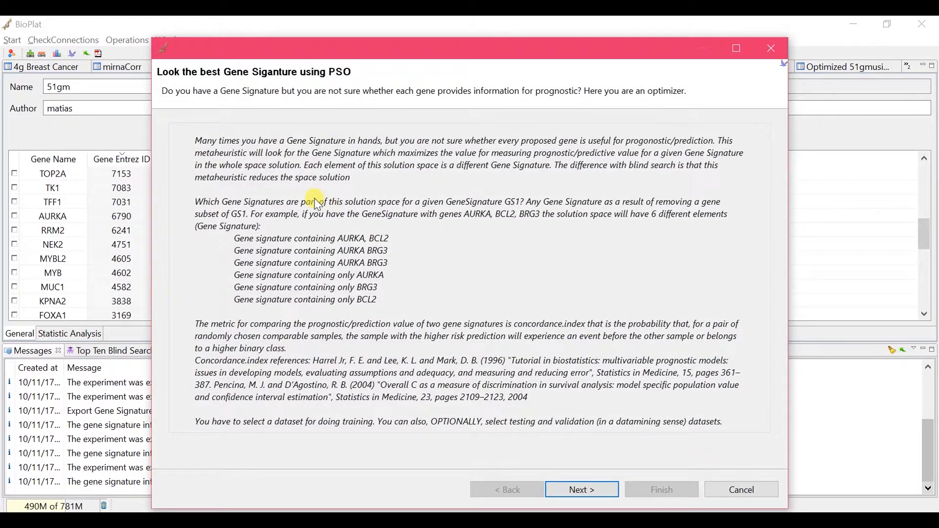